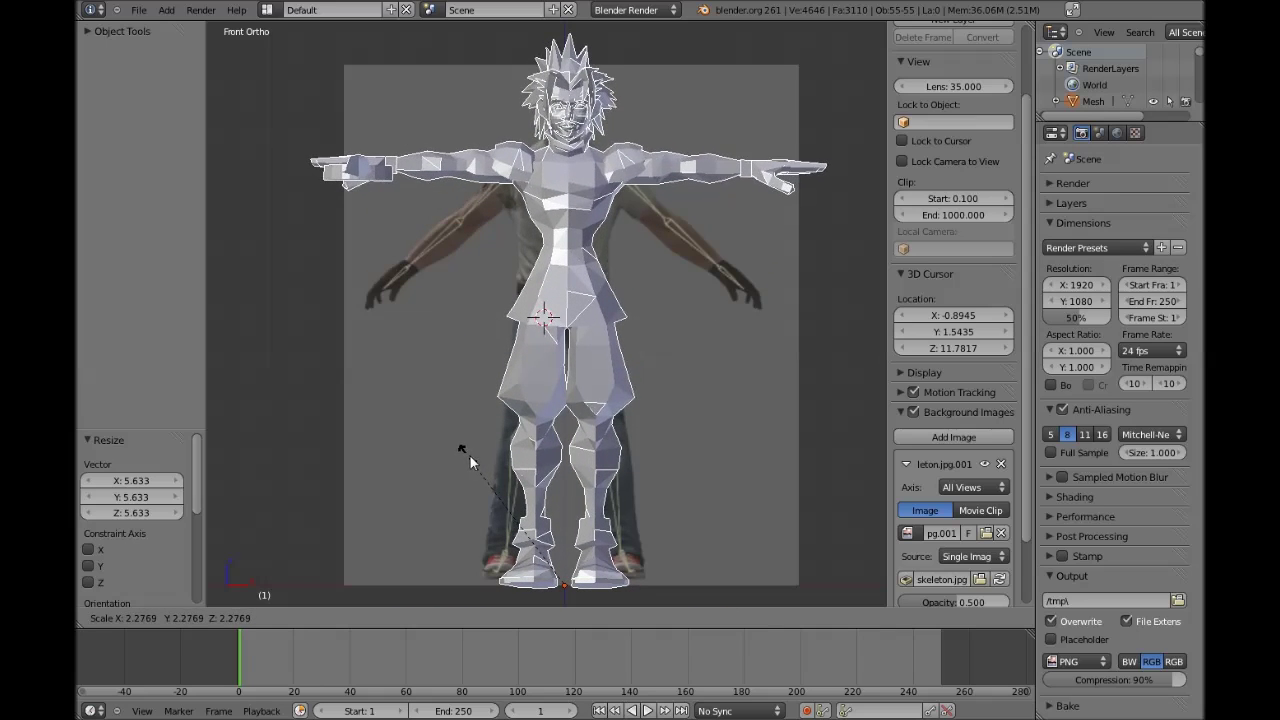
Step: Scale all the character parts by 2.223 and trackball-rotate them slightly against the reference image
{"action": "left_click", "coordinate": [469, 454]}
{"action": "key", "text": "r"}
{"action": "key", "text": "r"}
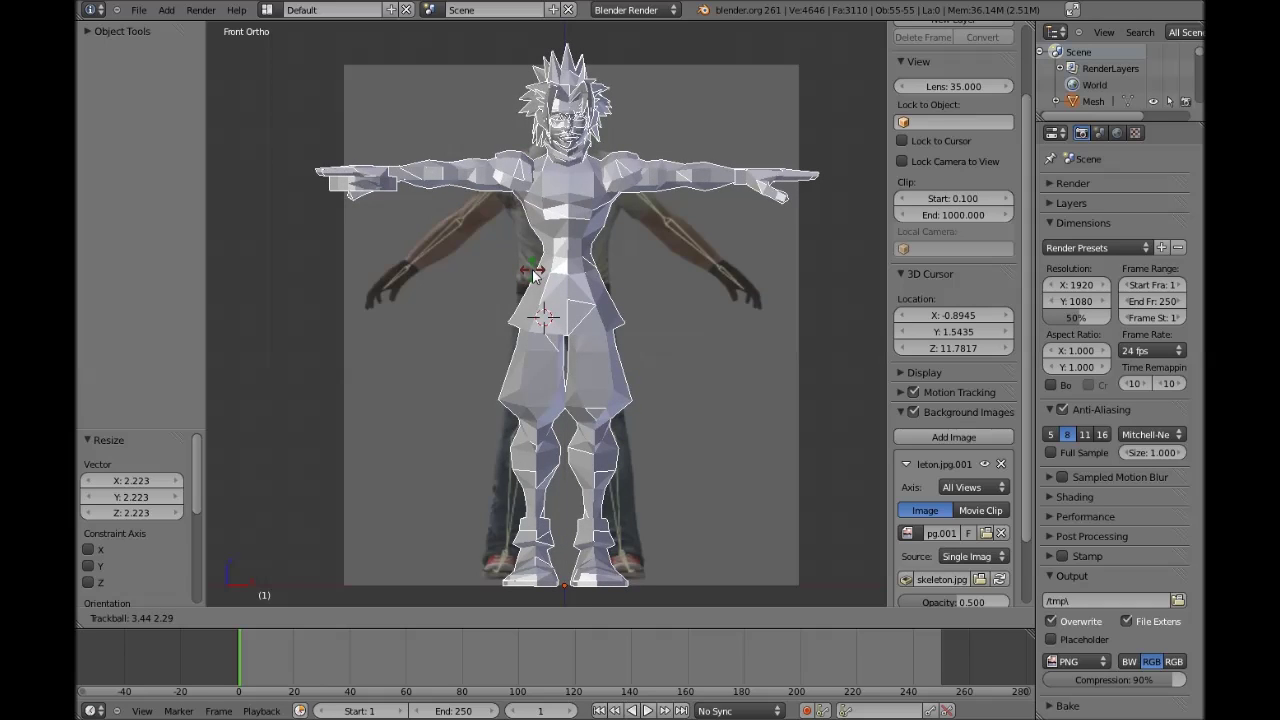
{"action": "left_click", "coordinate": [533, 272]}
Step: Scale the character parts by 0.987 and raise them 0.542 along the Z axis to fit the reference figure
{"action": "key", "text": "s"}
{"action": "left_click", "coordinate": [565, 526]}
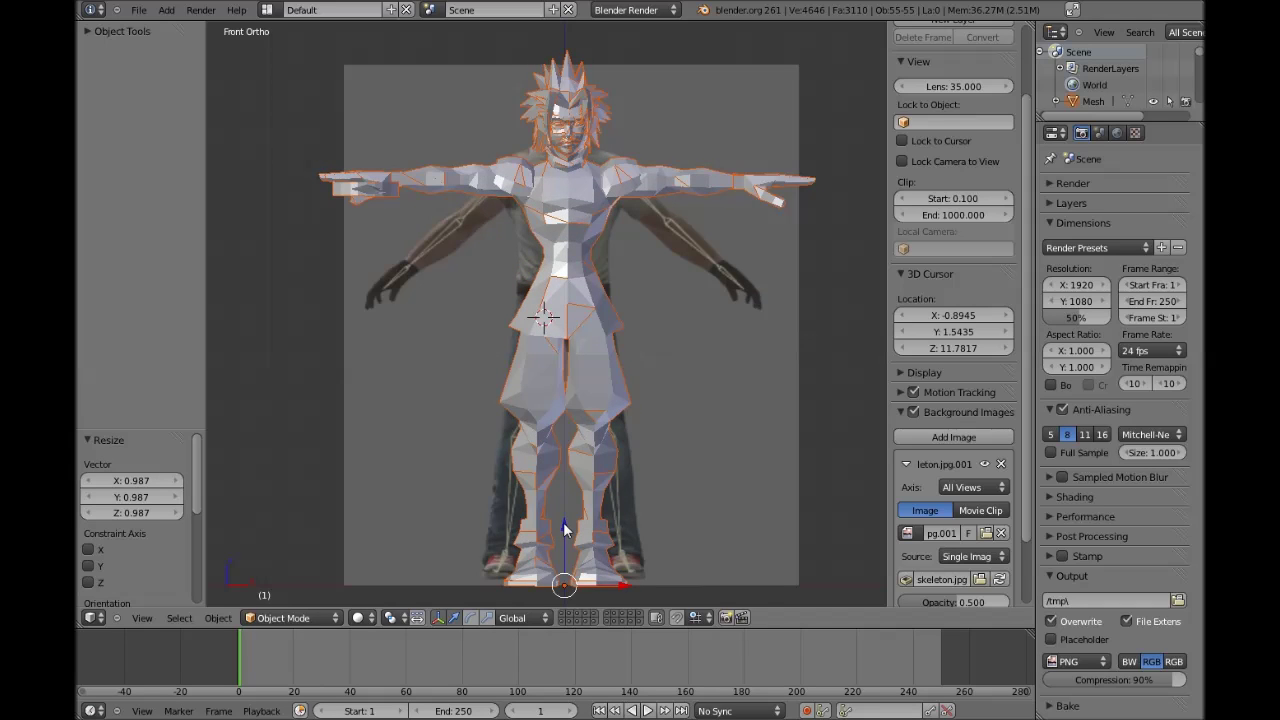
{"action": "key", "text": "g"}
{"action": "key", "text": "z"}
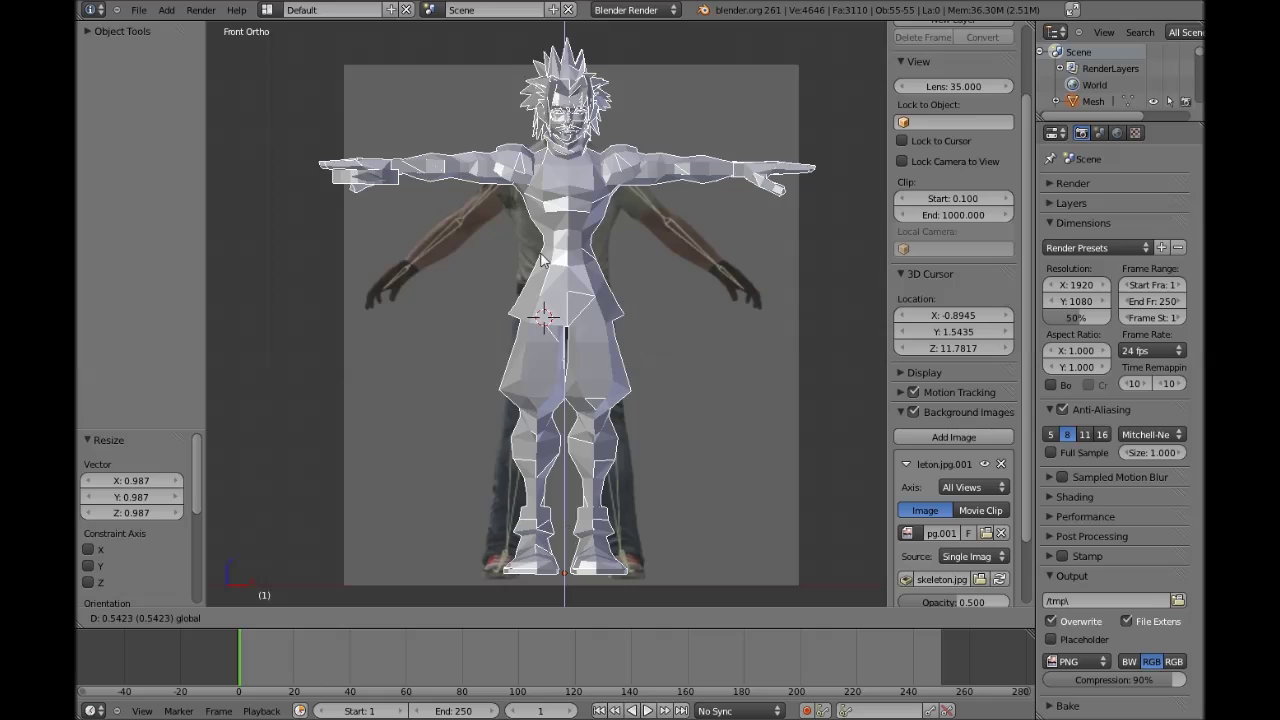
{"action": "left_click", "coordinate": [565, 528]}
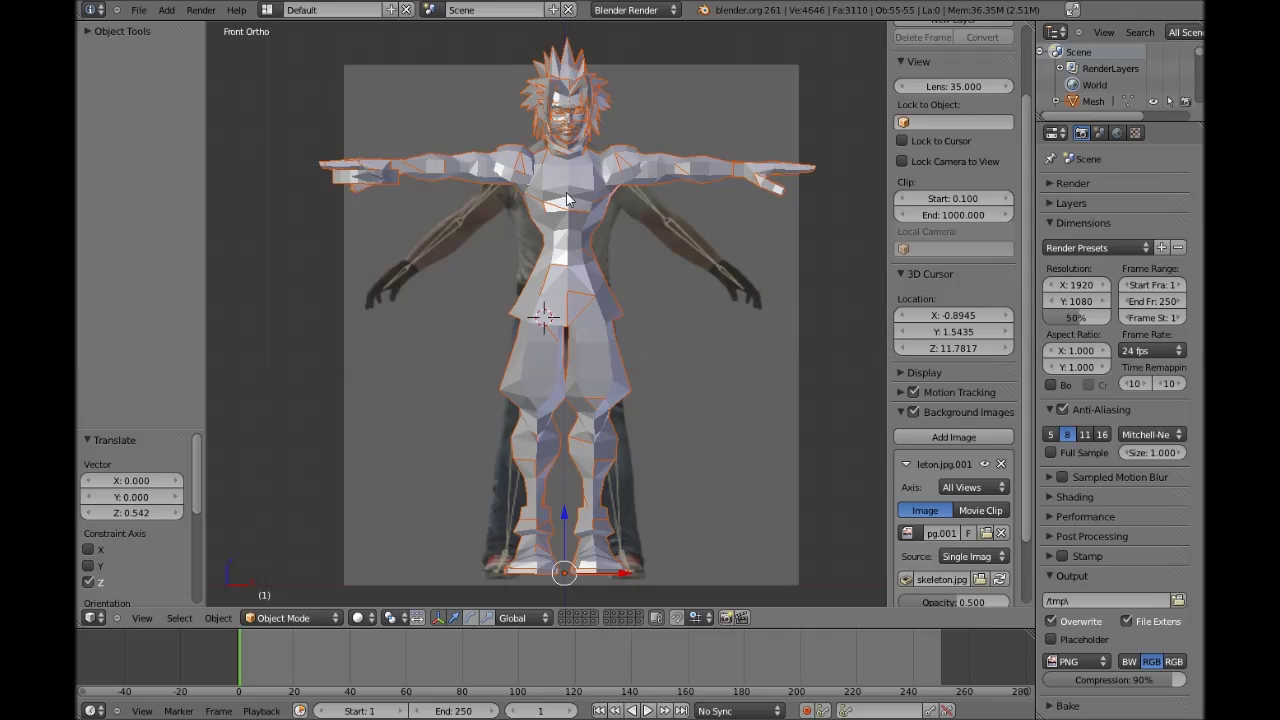
Step: Move all the character parts 0.253 down along the Z axis so the feet line up with the reference figure
{"action": "right_click", "coordinate": [566, 200]}
{"action": "left_click", "coordinate": [686, 213]}
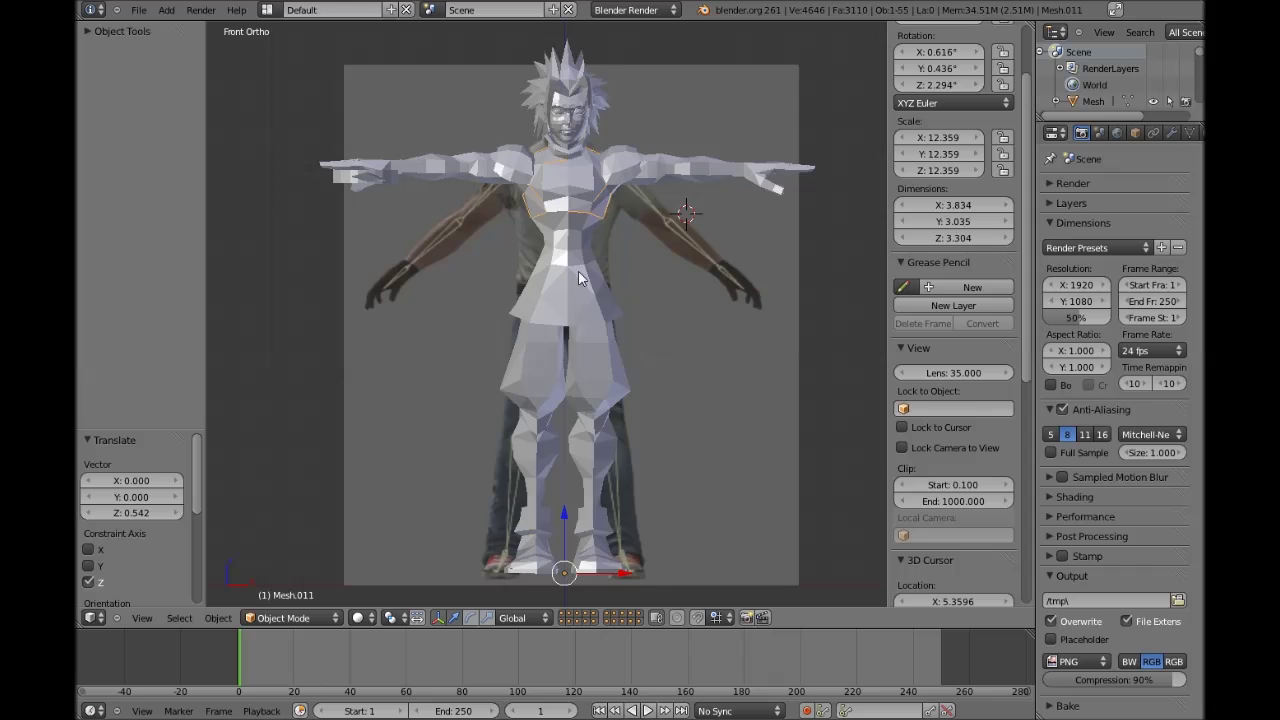
{"action": "key", "text": "Tab"}
{"action": "key", "text": "a"}
{"action": "key", "text": "g"}
{"action": "key", "text": "z"}
{"action": "left_click", "coordinate": [561, 528]}
{"action": "key", "text": "Tab"}
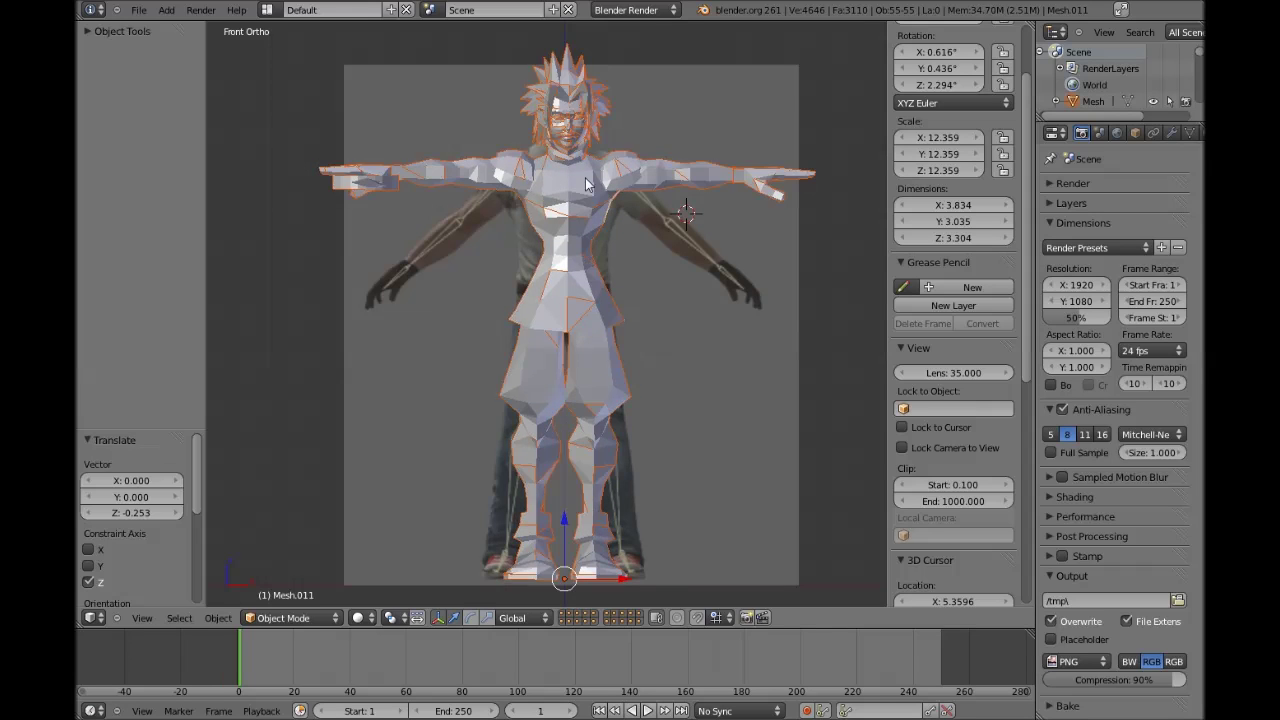
Step: Place the 3D cursor on the character's upper chest and hide the viewport's properties sidebar
{"action": "left_click", "coordinate": [585, 178]}
{"action": "right_click", "coordinate": [614, 178]}
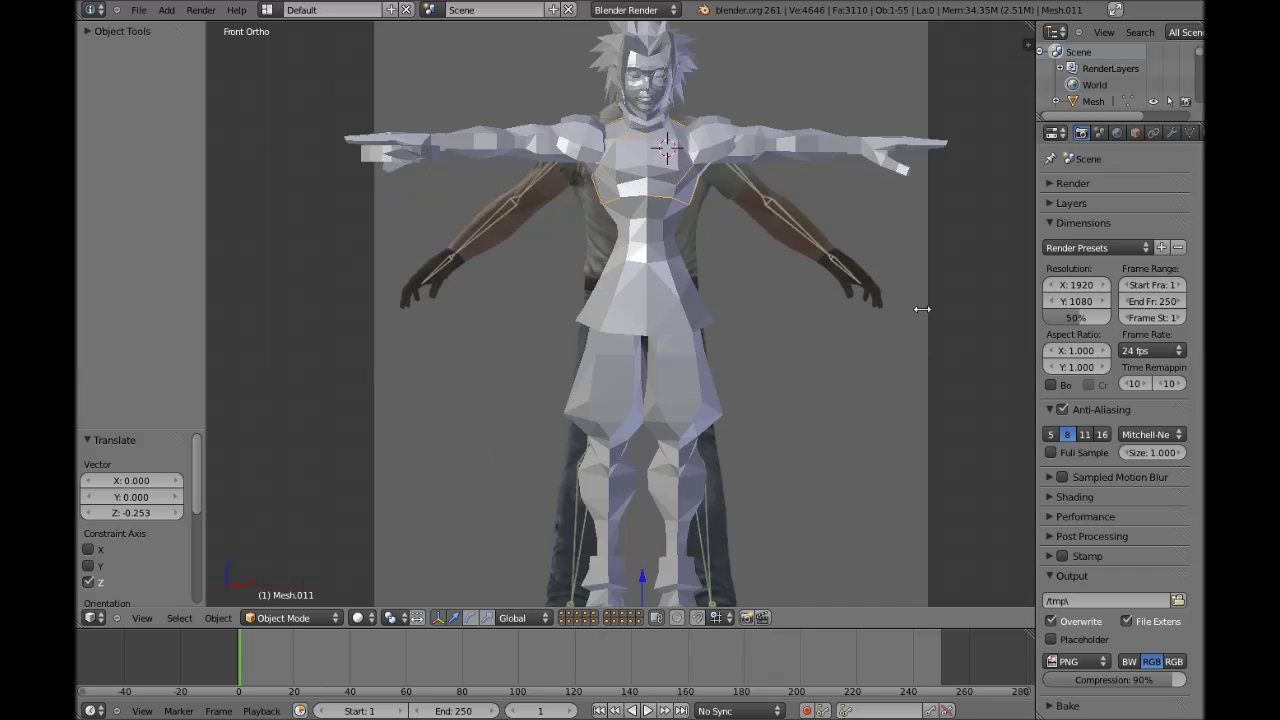
{"action": "scroll", "coordinate": [916, 375], "scroll_direction": "down", "scroll_amount": 8}
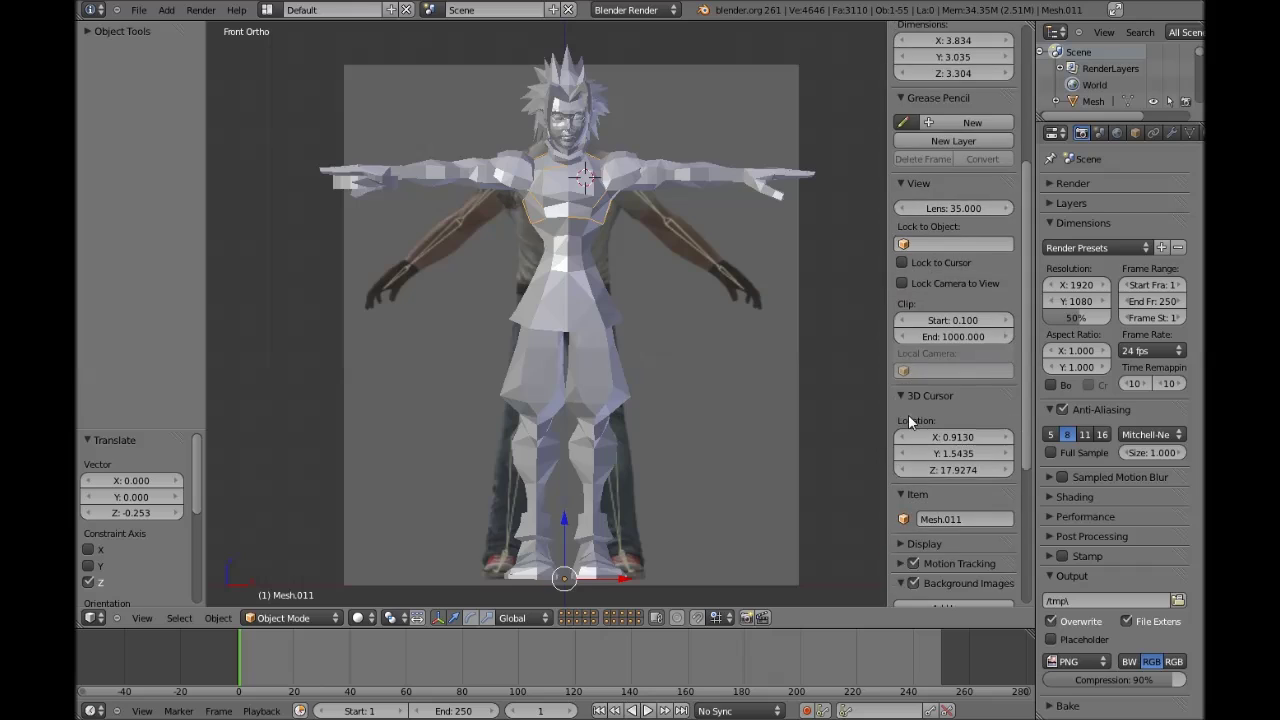
{"action": "scroll", "coordinate": [907, 426], "scroll_direction": "down", "scroll_amount": 2}
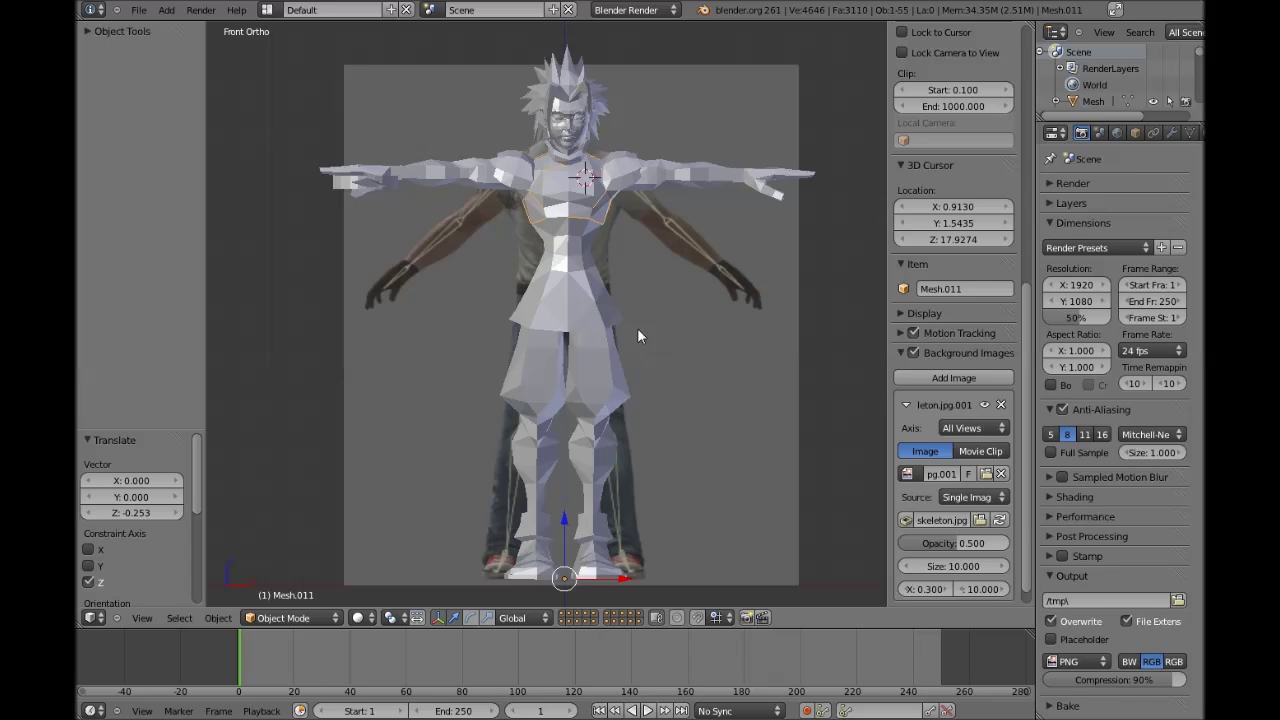
{"action": "key", "text": "n"}
{"action": "scroll", "coordinate": [710, 298], "scroll_direction": "up", "scroll_amount": 1}
Step: Join all the character parts, including the sword, into the skirt mesh
{"action": "right_click", "coordinate": [710, 298]}
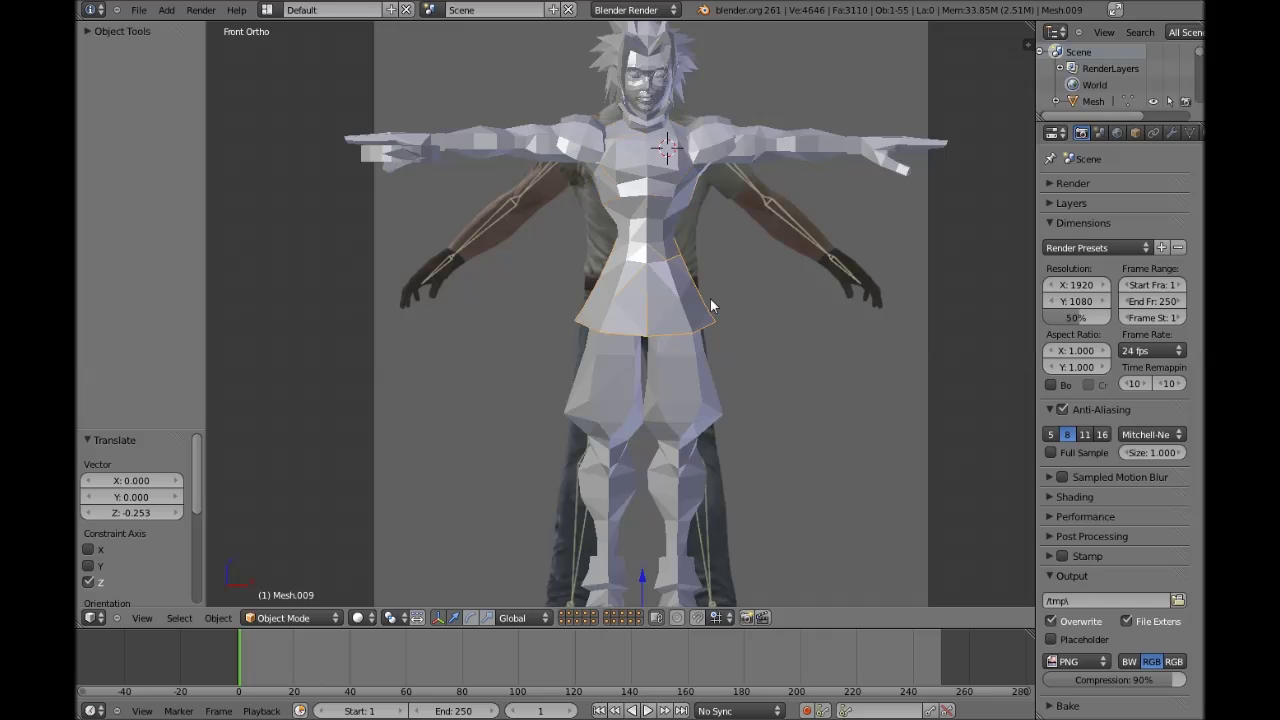
{"action": "key", "text": "z"}
{"action": "key", "text": "z"}
{"action": "scroll", "coordinate": [721, 368], "scroll_direction": "down", "scroll_amount": 5, "text": "shift"}
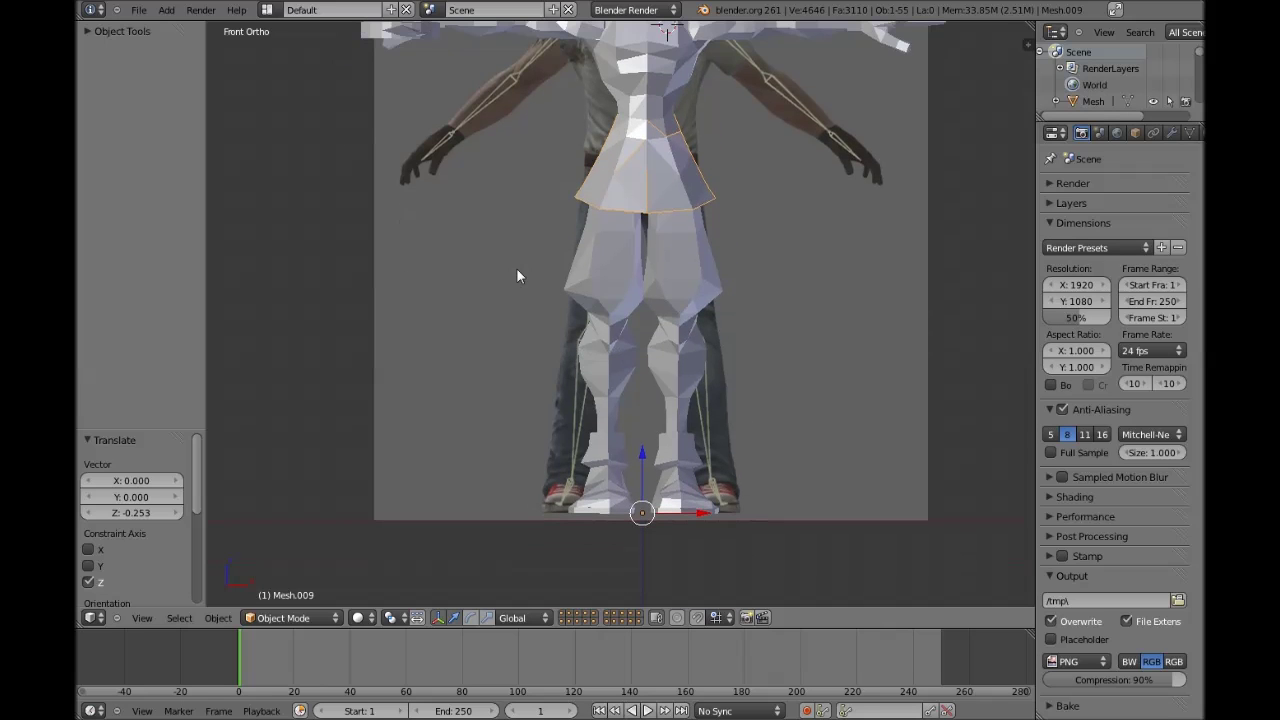
{"action": "scroll", "coordinate": [502, 313], "scroll_direction": "down", "scroll_amount": 1}
{"action": "key", "text": "a"}
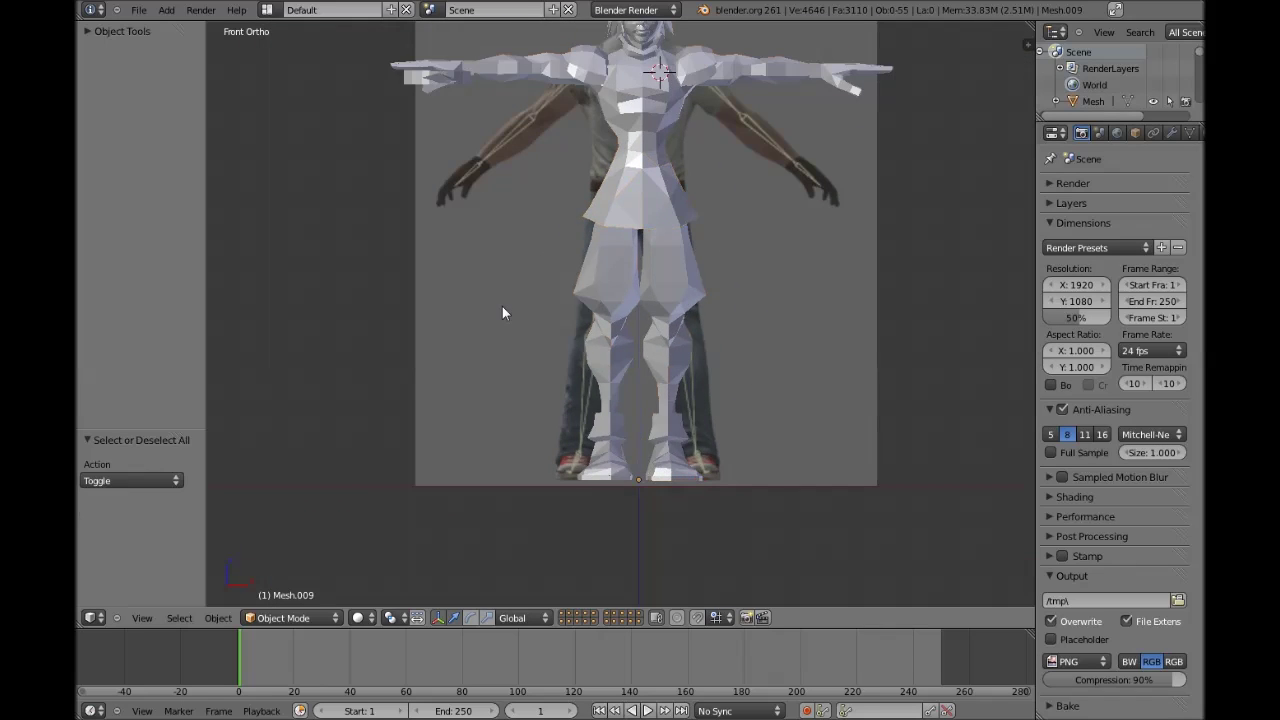
{"action": "scroll", "coordinate": [502, 313], "scroll_direction": "up", "scroll_amount": 3, "text": "shift"}
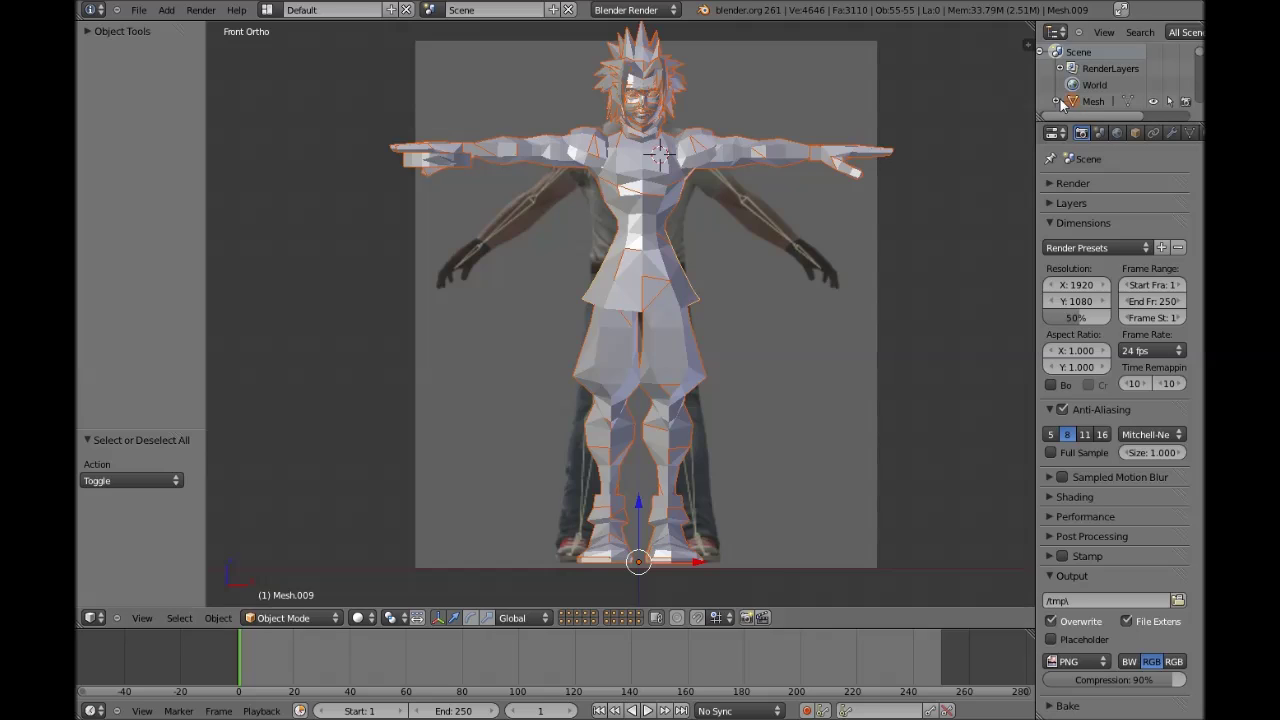
{"action": "scroll", "coordinate": [1061, 110], "scroll_direction": "down", "scroll_amount": 2}
{"action": "key", "text": "ctrl+j"}
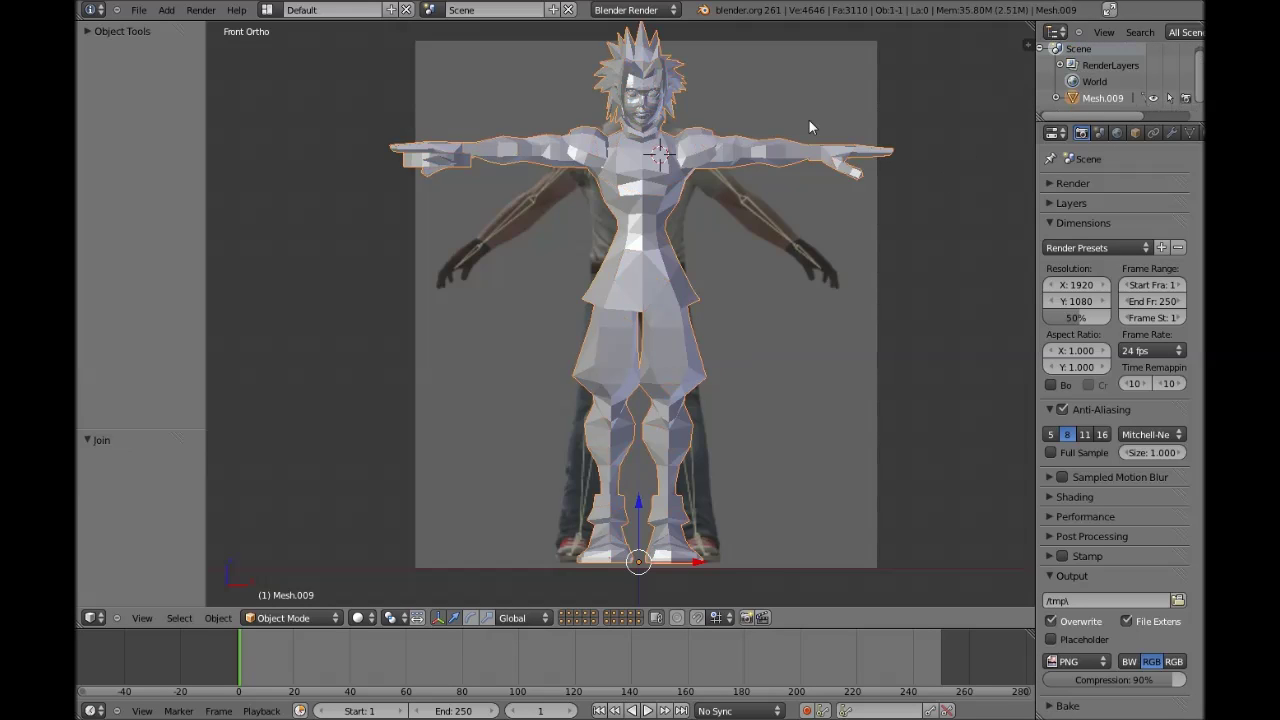
Step: Check the joined mesh in edit mode and undo the join
{"action": "key", "text": "a"}
{"action": "key", "text": "Tab"}
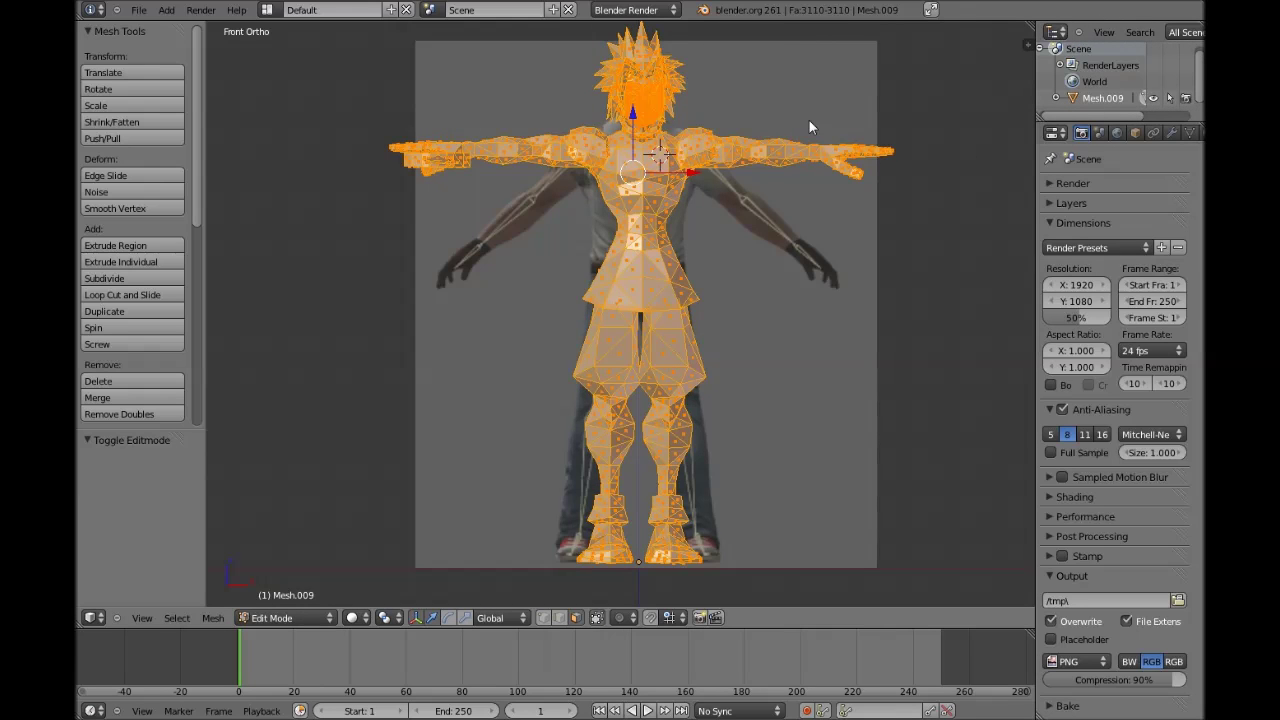
{"action": "key", "text": "Tab"}
{"action": "right_click", "coordinate": [693, 158]}
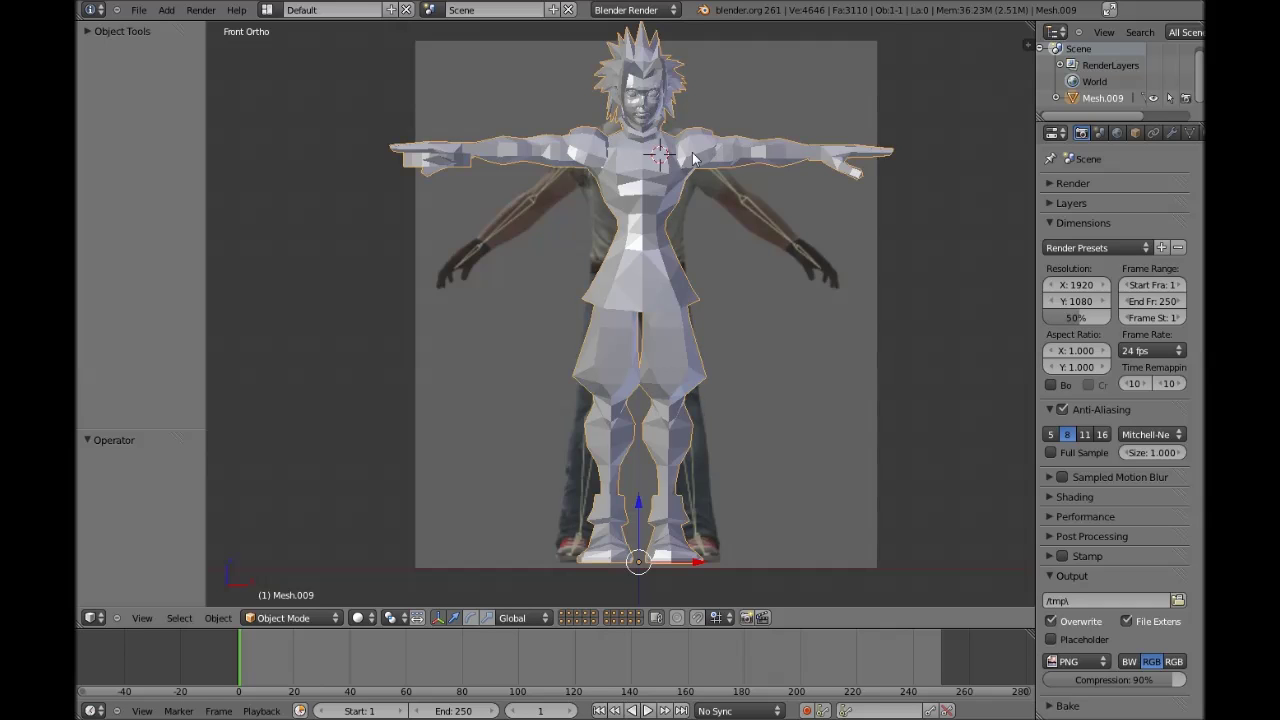
{"action": "key", "text": "ctrl+z"}
{"action": "key", "text": "ctrl+z"}
{"action": "key", "text": "ctrl+z"}
{"action": "key", "text": "ctrl+z"}
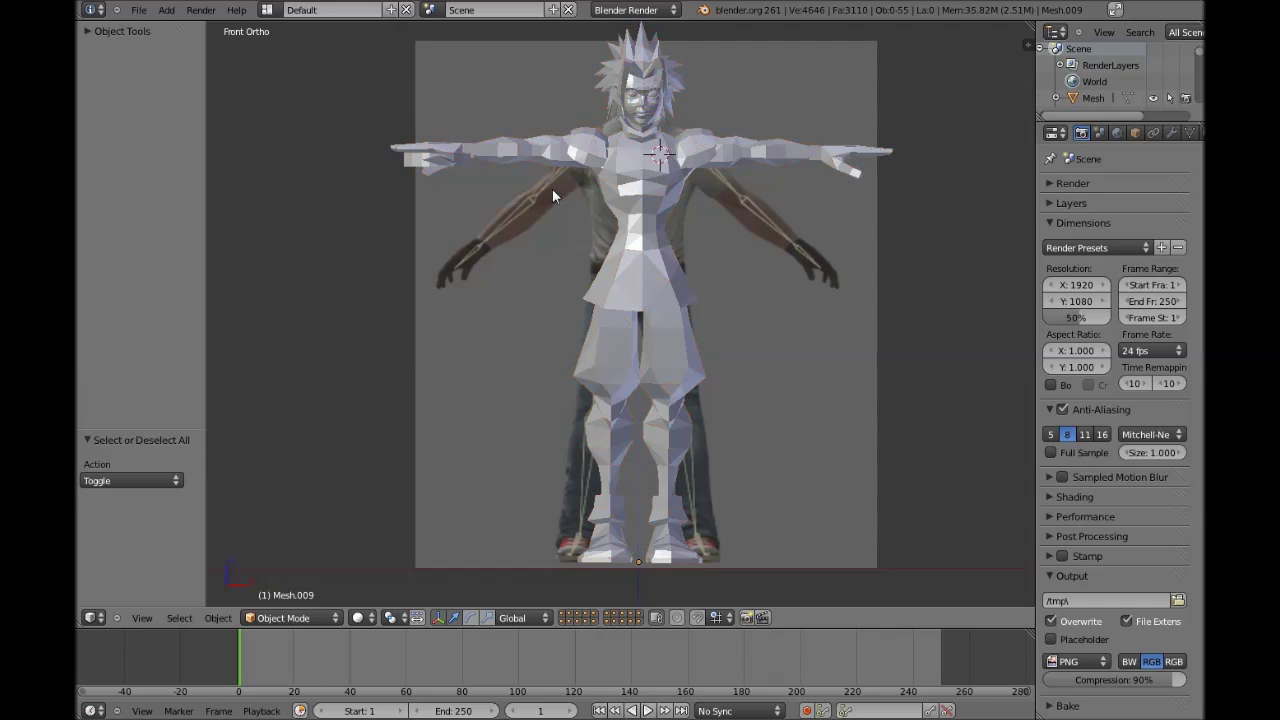
Step: Delete the sword held in the character's hand
{"action": "middle_click_drag", "start_coordinate": [547, 192], "coordinate": [442, 266]}
{"action": "key", "text": "ctrl+z"}
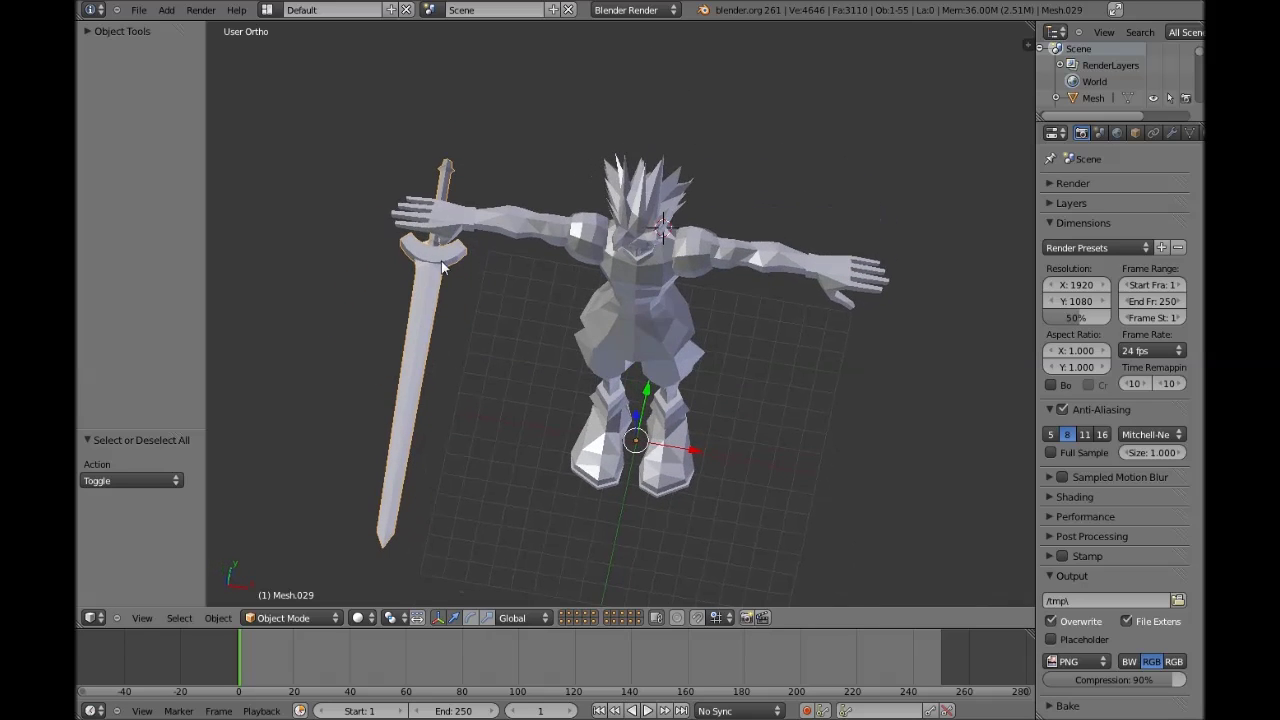
{"action": "key", "text": "x"}
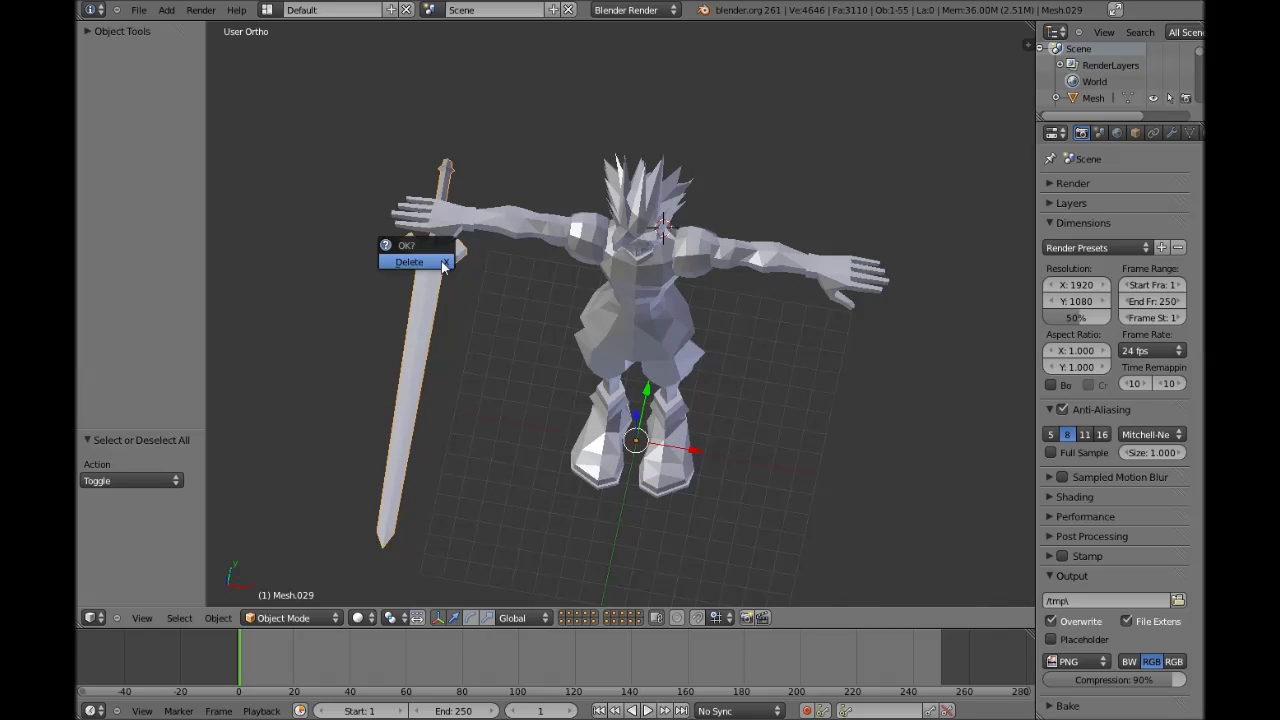
{"action": "left_click", "coordinate": [442, 262]}
{"action": "middle_click_drag", "start_coordinate": [548, 336], "coordinate": [603, 240]}
{"action": "key", "text": "ctrl+z"}
{"action": "key", "text": "z"}
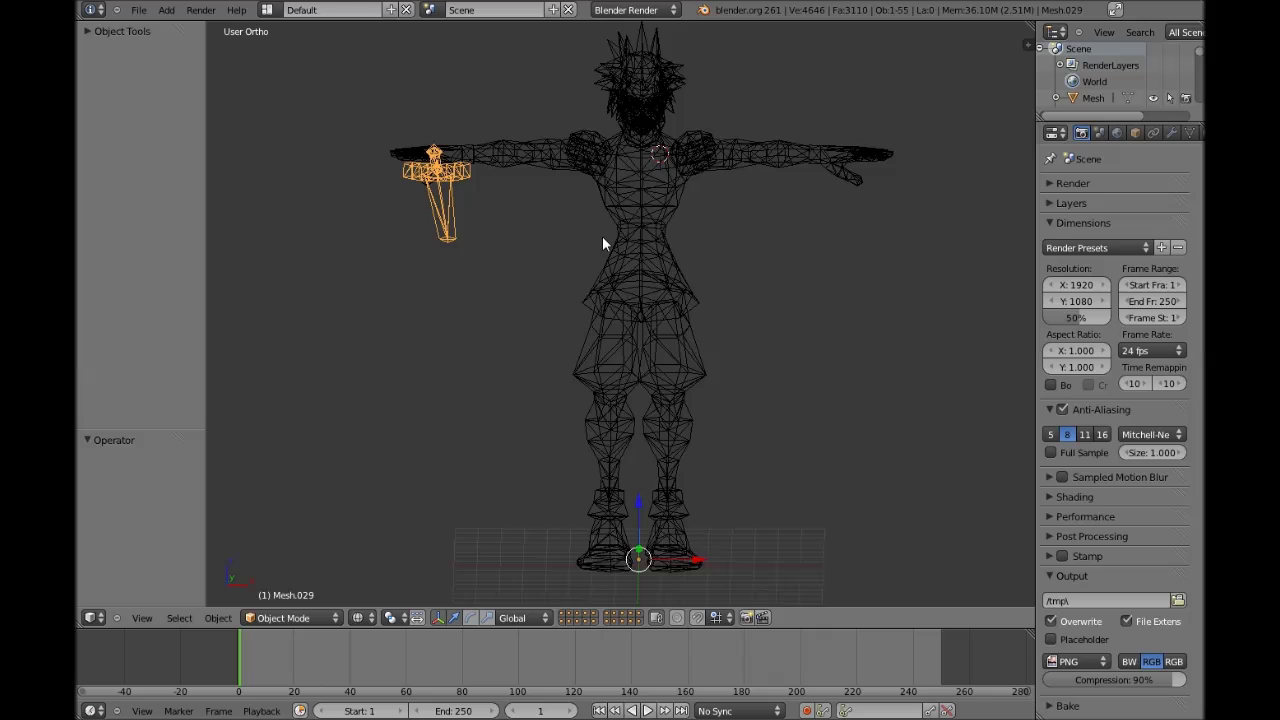
{"action": "key", "text": "x"}
{"action": "left_click", "coordinate": [602, 236]}
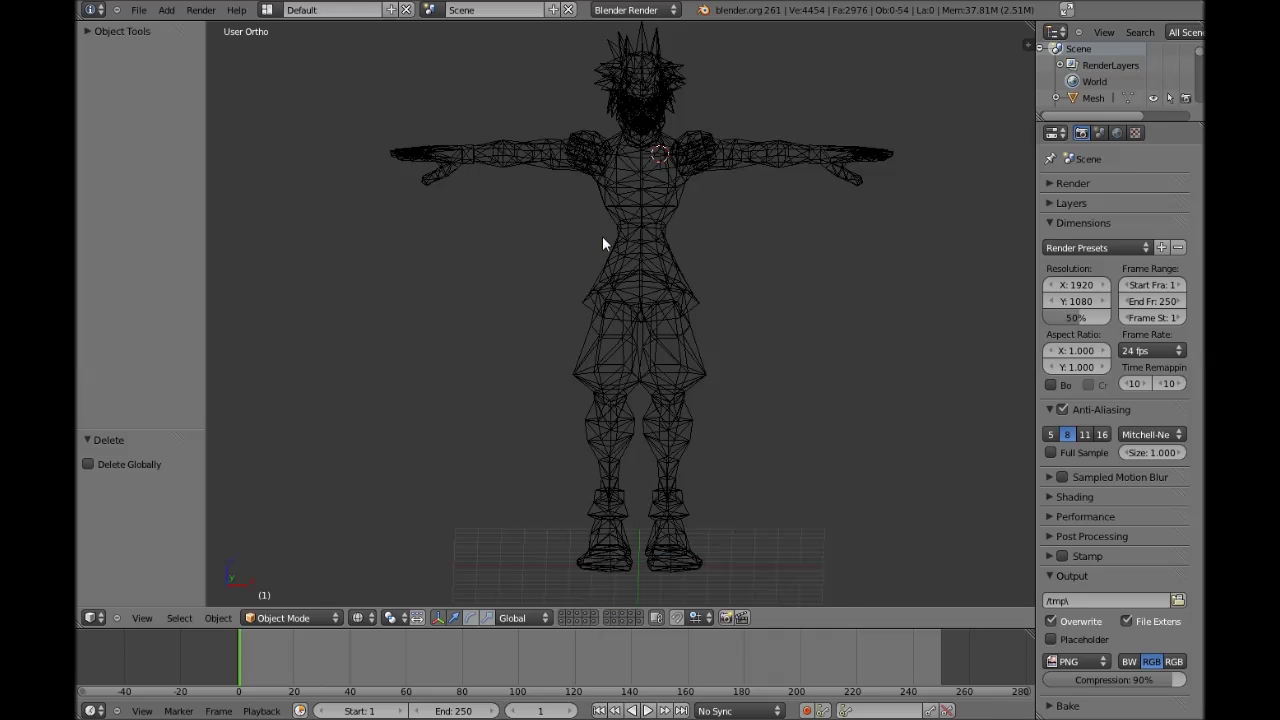
Step: Restore the solid front orthographic view and join all remaining character parts into the trouser mesh
{"action": "key", "text": "KP_5"}
{"action": "key", "text": "KP_1"}
{"action": "key", "text": "KP_5"}
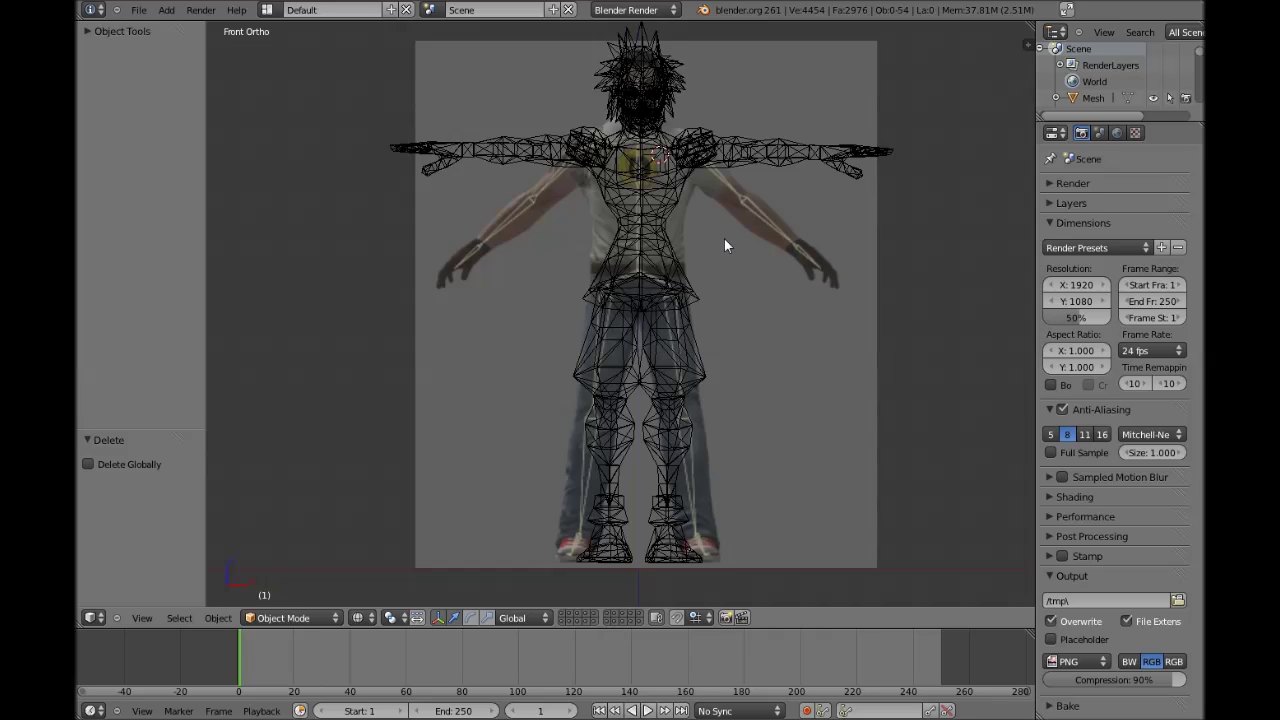
{"action": "key", "text": "z"}
{"action": "middle_click_drag", "start_coordinate": [724, 238], "coordinate": [707, 266], "text": "shift"}
{"action": "scroll", "coordinate": [707, 266], "scroll_direction": "down", "scroll_amount": 5, "text": "shift"}
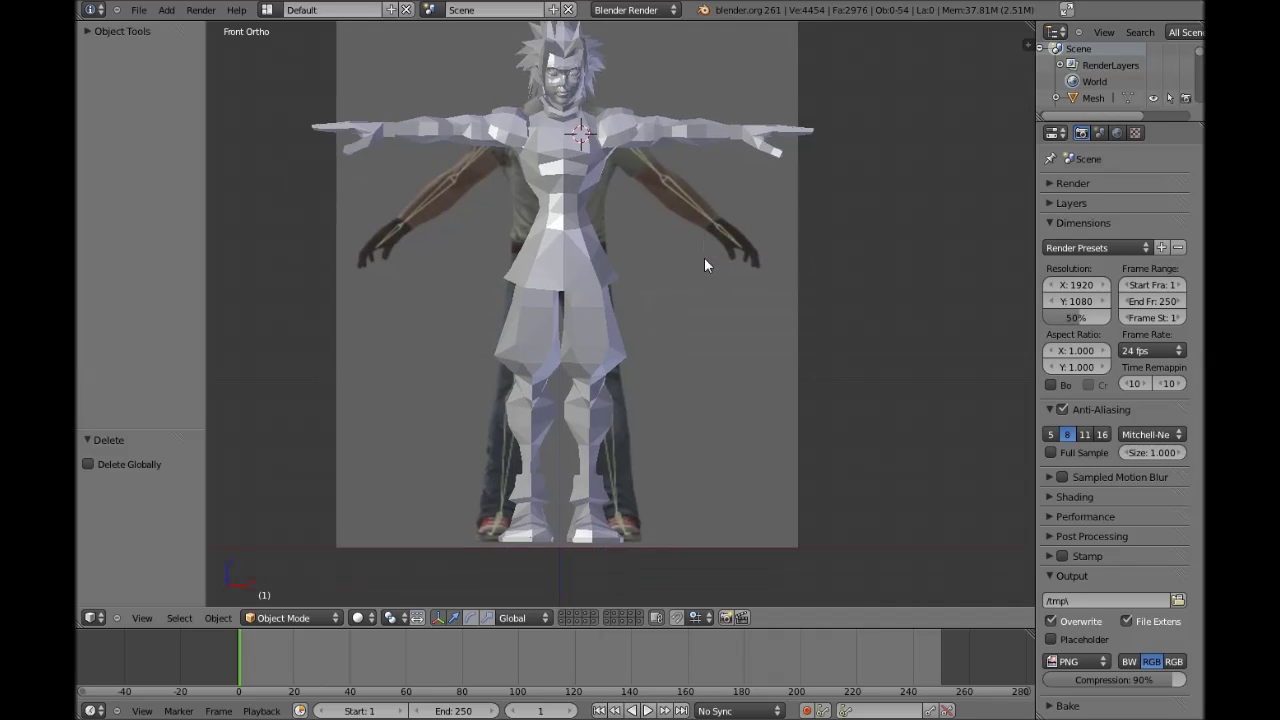
{"action": "right_click", "coordinate": [582, 314]}
{"action": "key", "text": "a"}
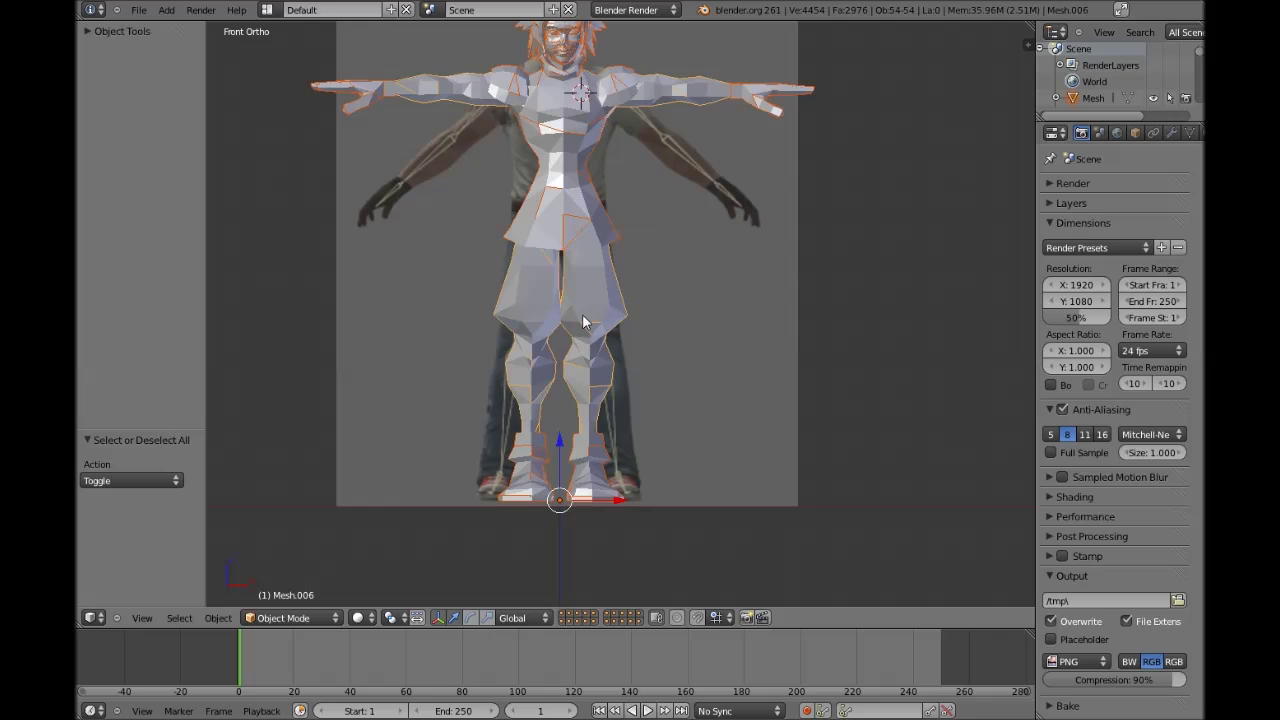
Step: Examine the joined character's faces in edit mode from head to feet against the reference image
{"action": "key", "text": "Tab"}
{"action": "key", "text": "z"}
{"action": "key", "text": "a"}
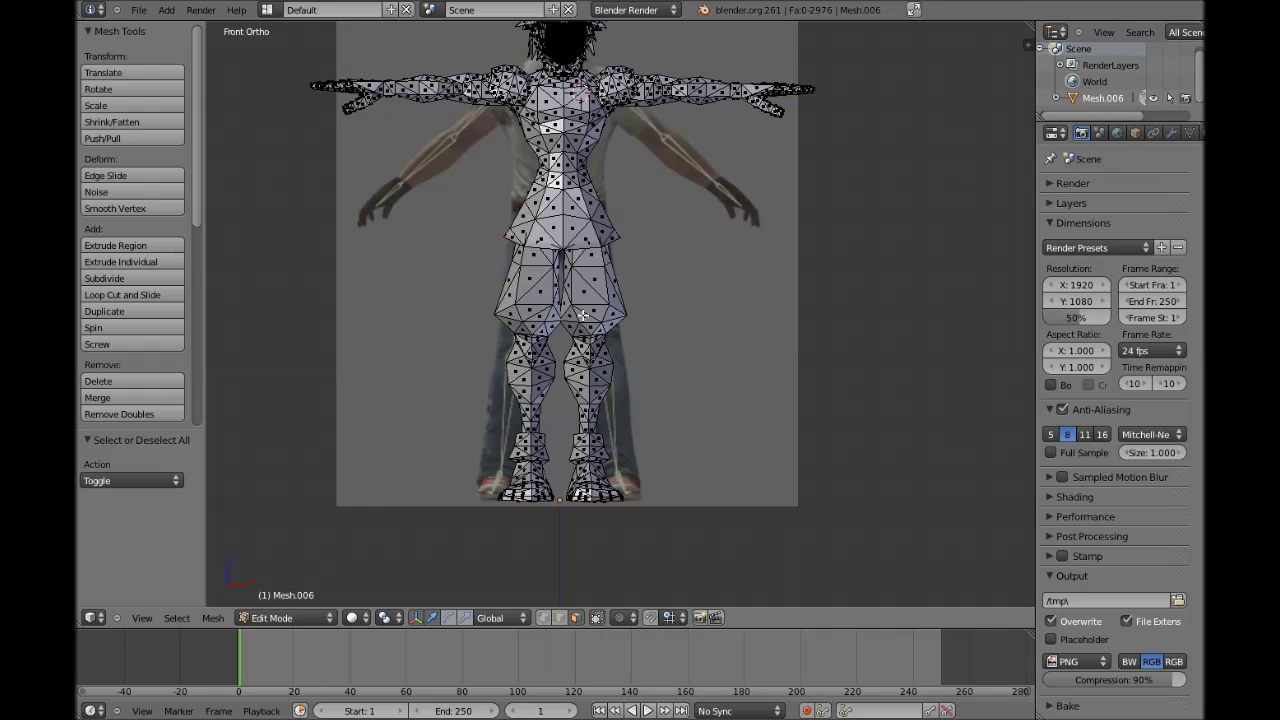
{"action": "scroll", "coordinate": [638, 281], "scroll_direction": "up", "scroll_amount": 4, "text": "shift"}
{"action": "scroll", "coordinate": [638, 281], "scroll_direction": "up", "scroll_amount": 1}
{"action": "key", "text": "z"}
{"action": "right_click", "coordinate": [536, 180]}
{"action": "key", "text": "z"}
{"action": "right_click", "coordinate": [538, 178]}
{"action": "right_click", "coordinate": [563, 175]}
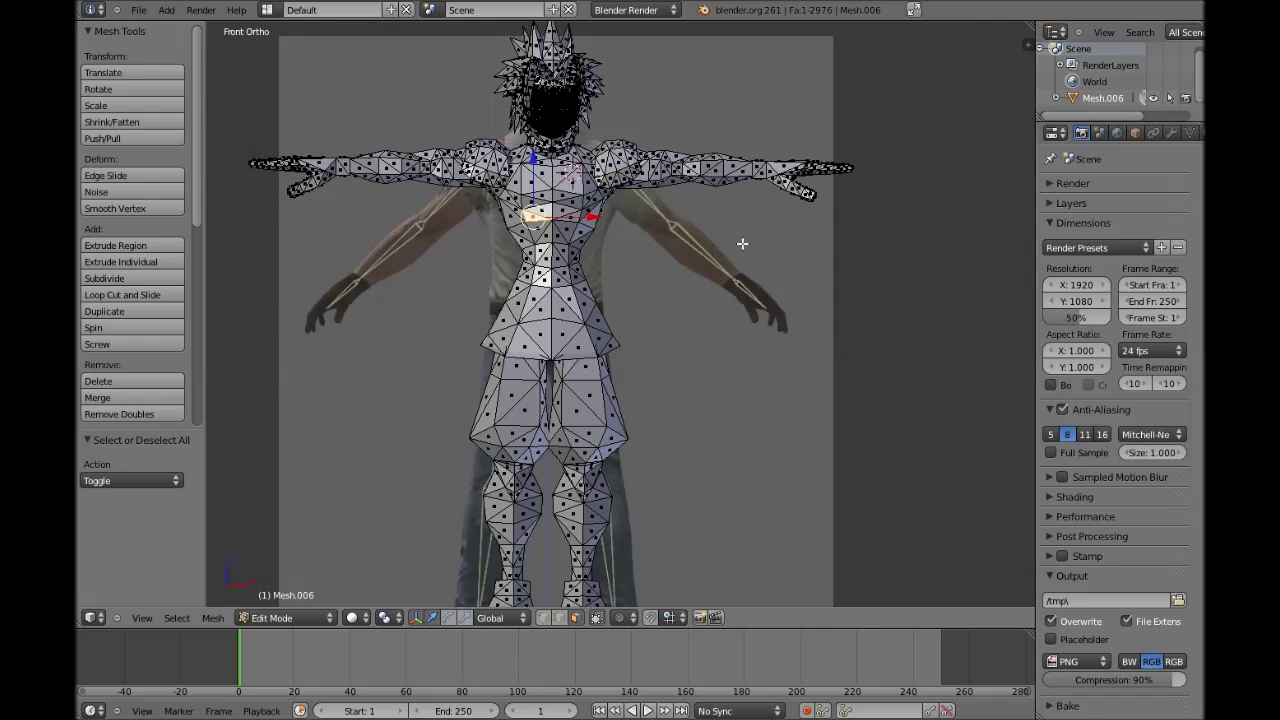
{"action": "key", "text": "z"}
{"action": "key", "text": "z"}
{"action": "key", "text": "a"}
{"action": "key", "text": "a"}
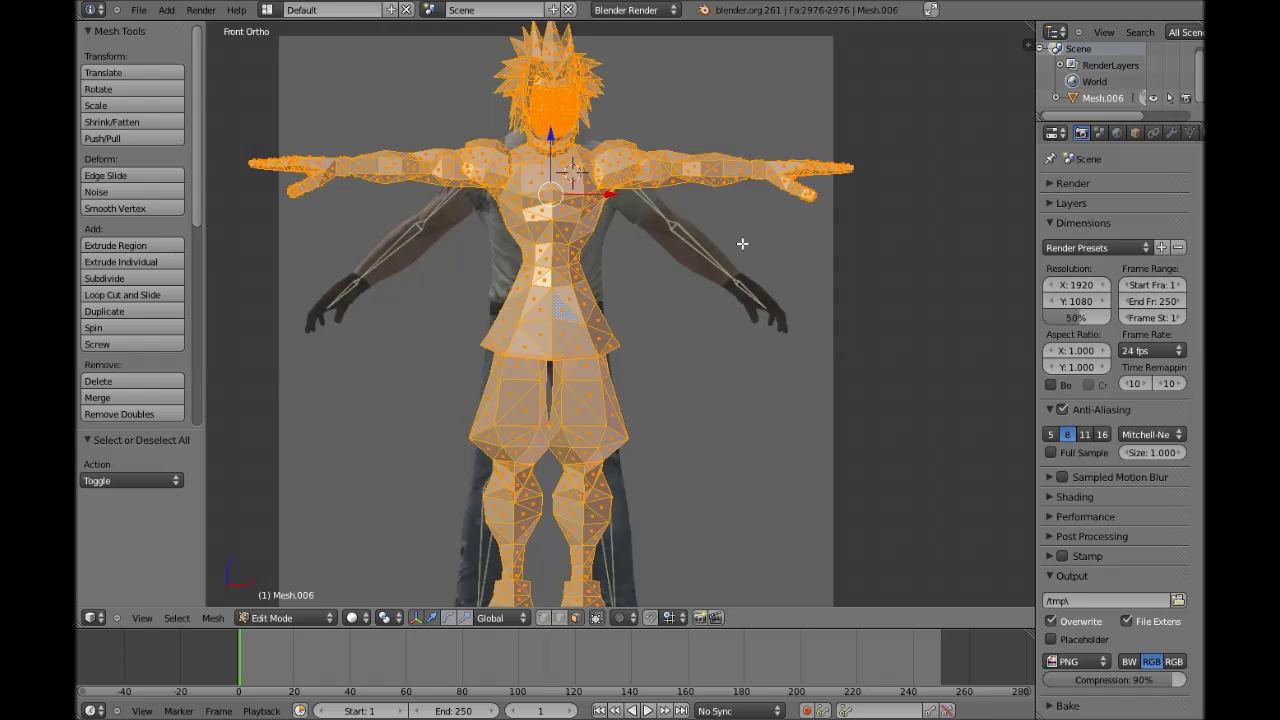
{"action": "key", "text": "a"}
{"action": "scroll", "coordinate": [709, 262], "scroll_direction": "down", "scroll_amount": 5, "text": "shift"}
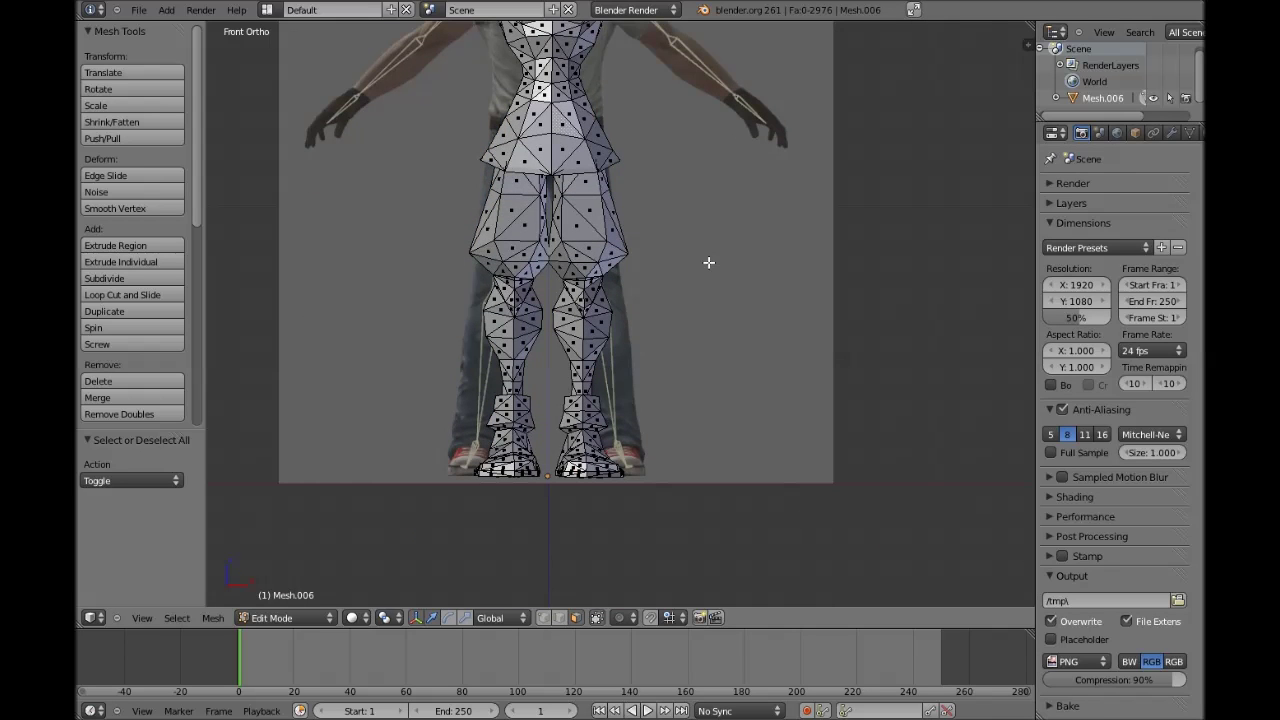
{"action": "scroll", "coordinate": [709, 262], "scroll_direction": "up", "scroll_amount": 4, "text": "shift"}
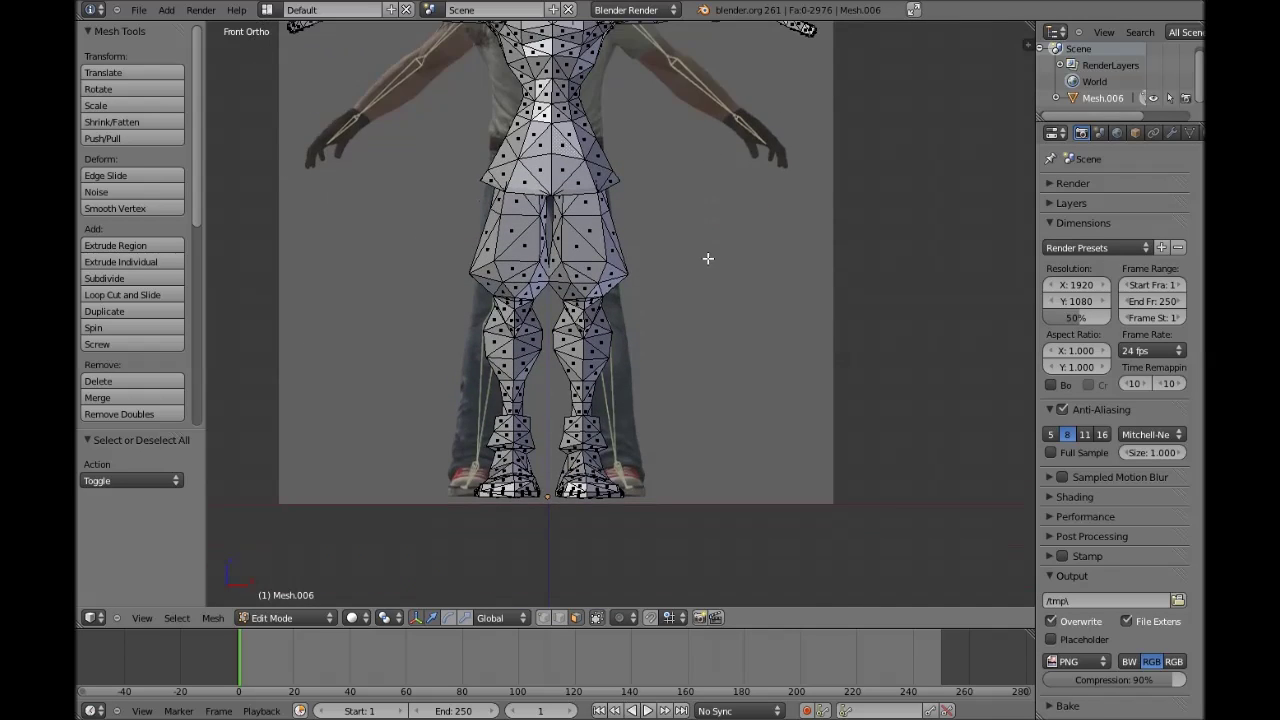
{"action": "scroll", "coordinate": [708, 258], "scroll_direction": "down", "scroll_amount": 3, "text": "shift"}
{"action": "scroll", "coordinate": [696, 260], "scroll_direction": "up", "scroll_amount": 7, "text": "shift"}
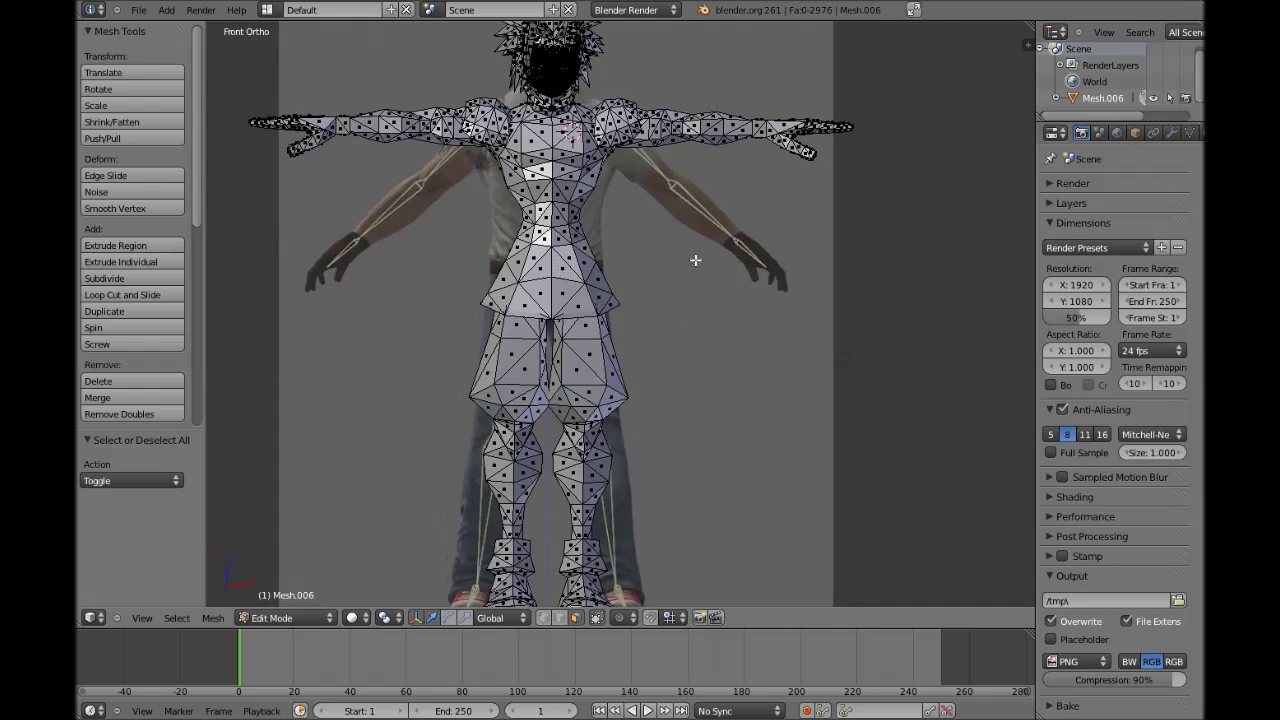
{"action": "key", "text": "Tab"}
Step: Scale the joined character up slightly against the reference image and deselect it
{"action": "scroll", "coordinate": [695, 259], "scroll_direction": "down", "scroll_amount": 3}
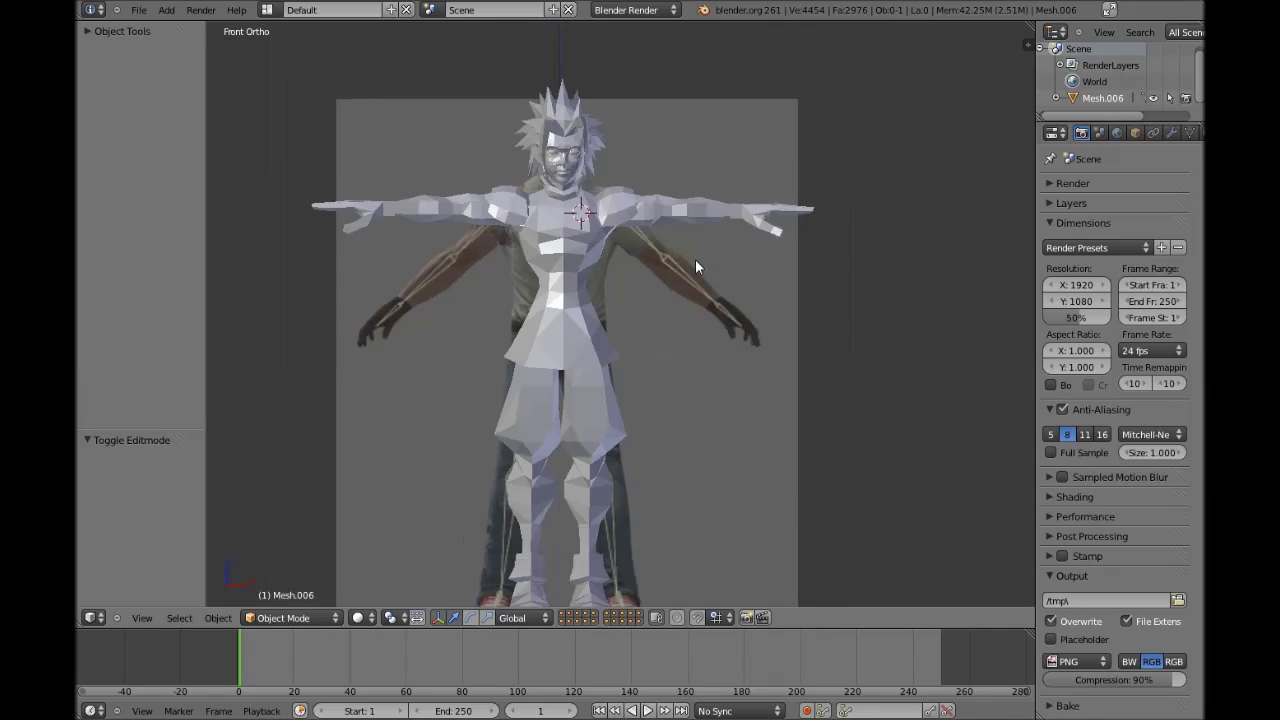
{"action": "key", "text": "s"}
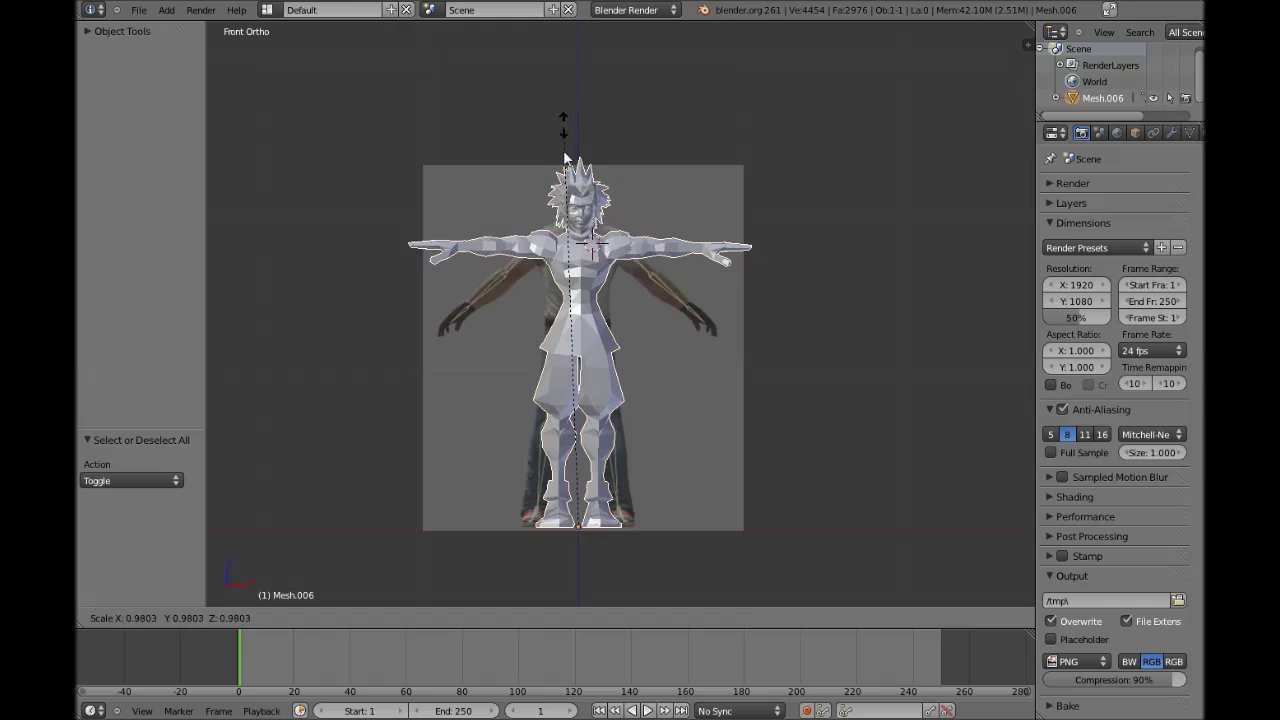
{"action": "left_click", "coordinate": [488, 120]}
{"action": "key", "text": "a"}
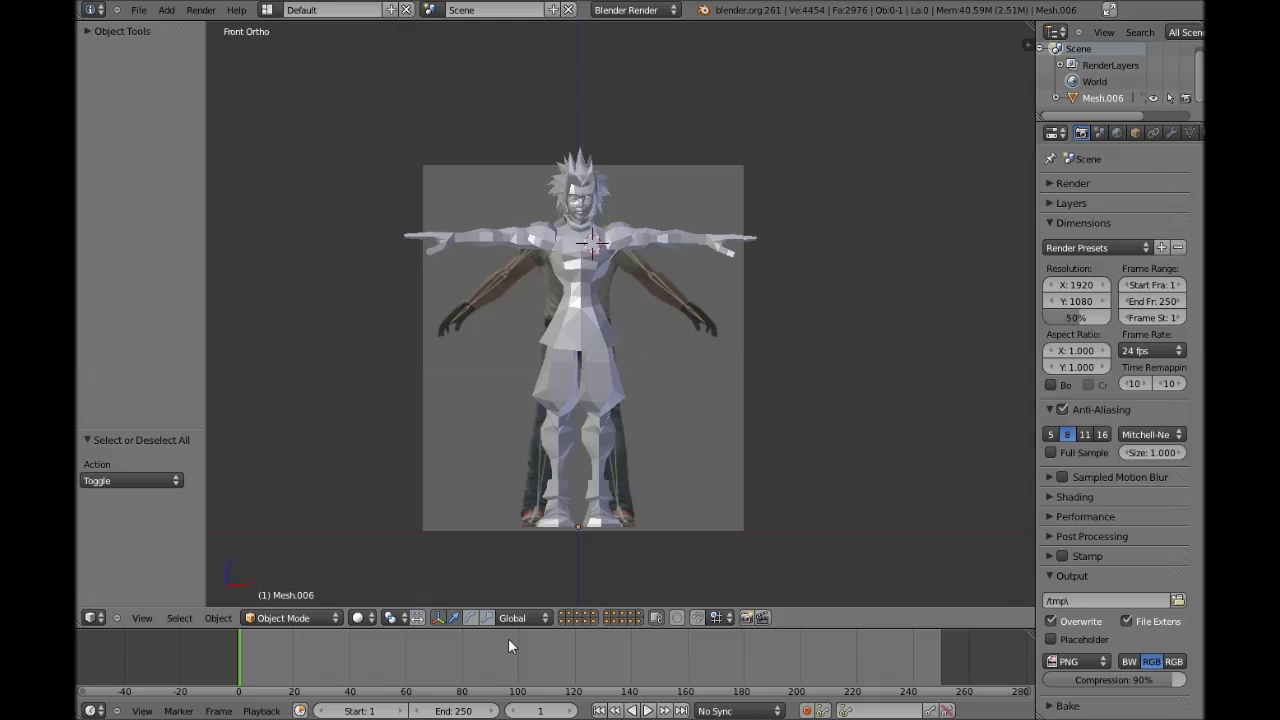
{"action": "key", "text": "n"}
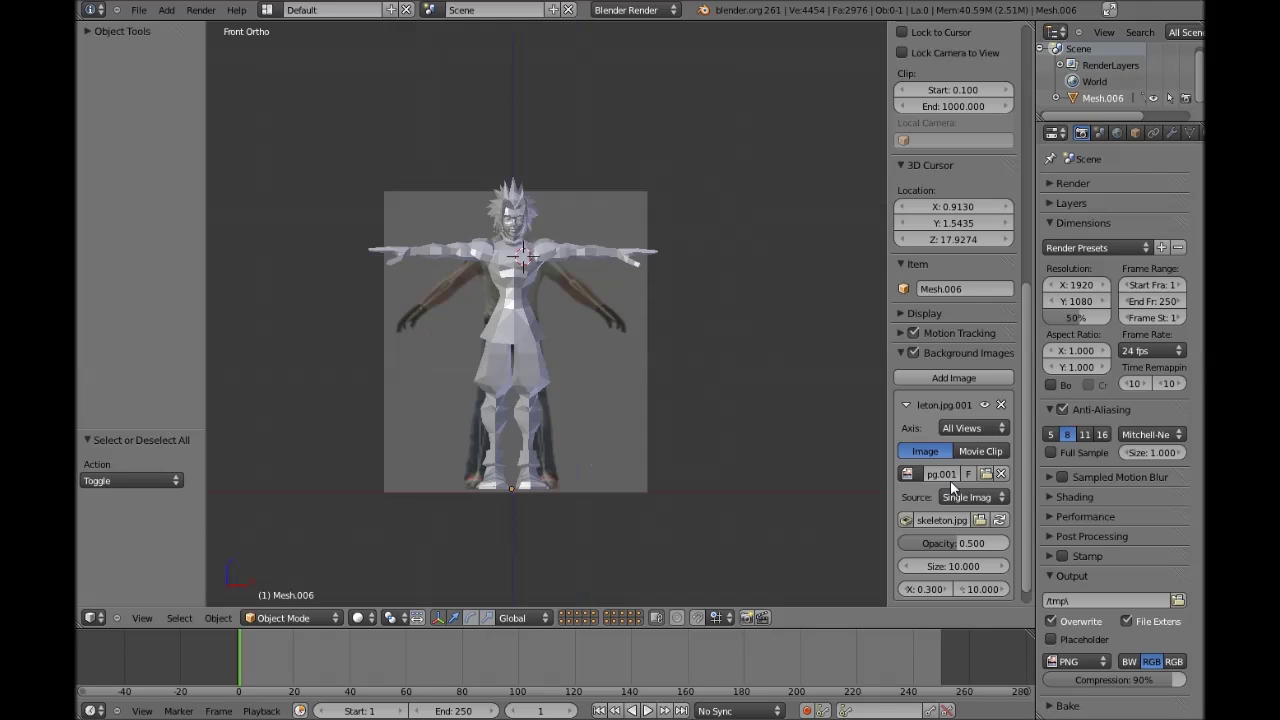
{"action": "scroll", "coordinate": [968, 507], "scroll_direction": "down", "scroll_amount": 1}
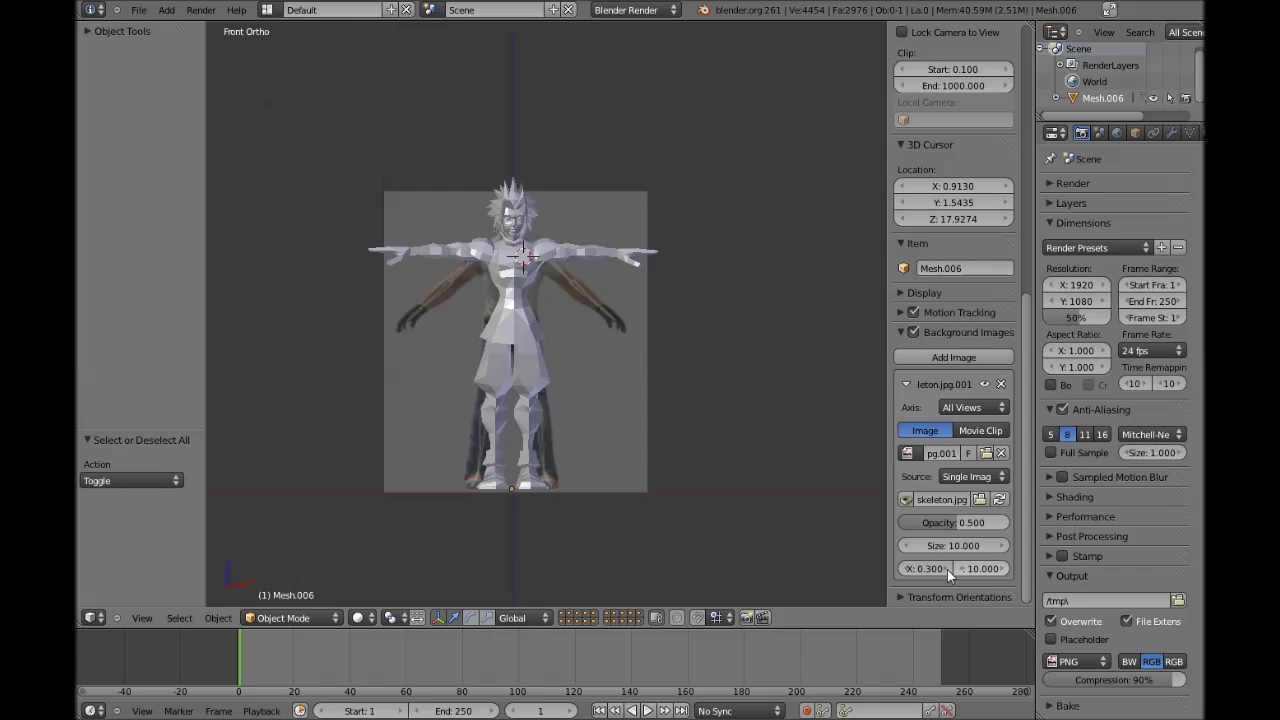
{"action": "key", "text": "n"}
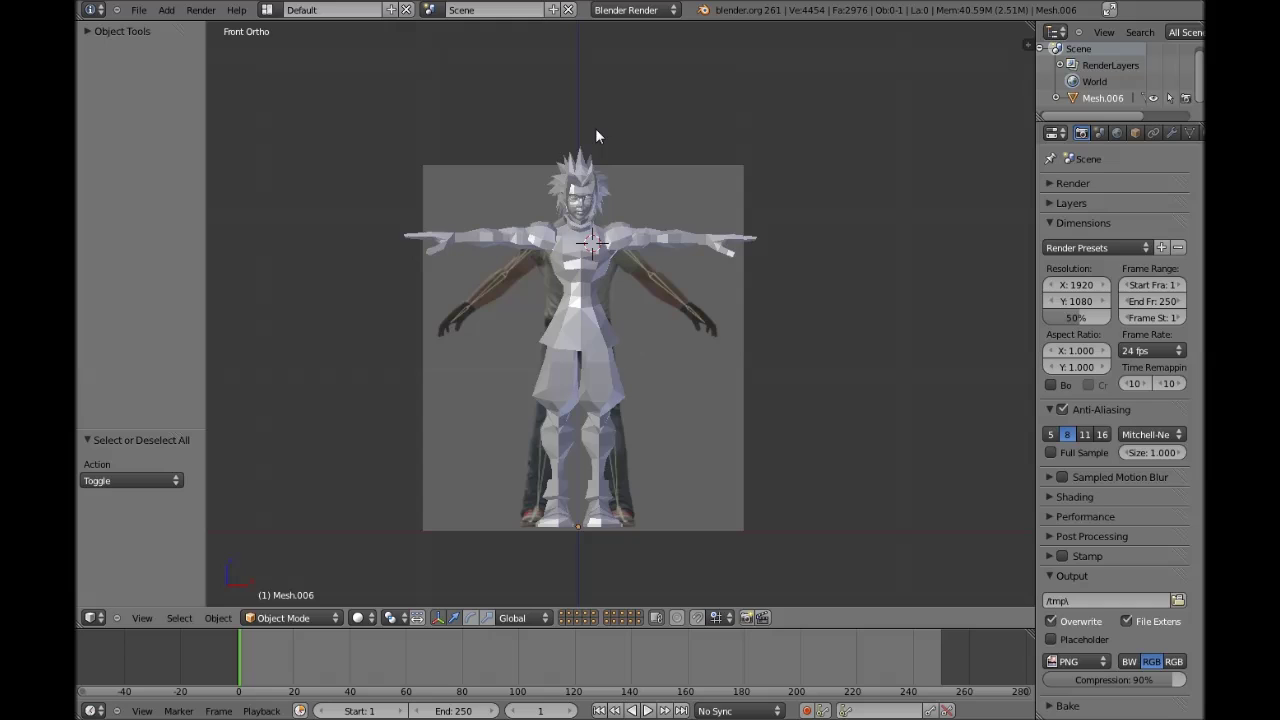
Step: Scale the whole character to about 0.979 and nudge it along the X axis to align with the reference image
{"action": "key", "text": "a"}
{"action": "key", "text": "s"}
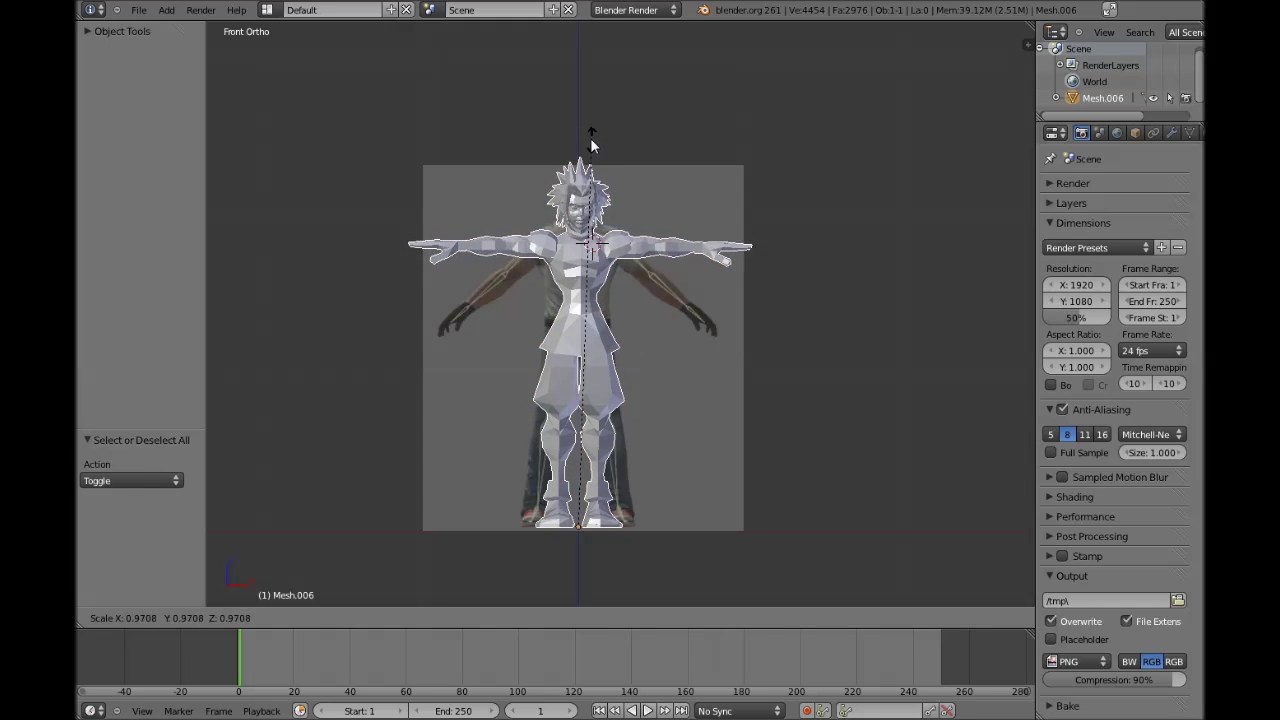
{"action": "left_click", "coordinate": [590, 138]}
{"action": "key", "text": "z"}
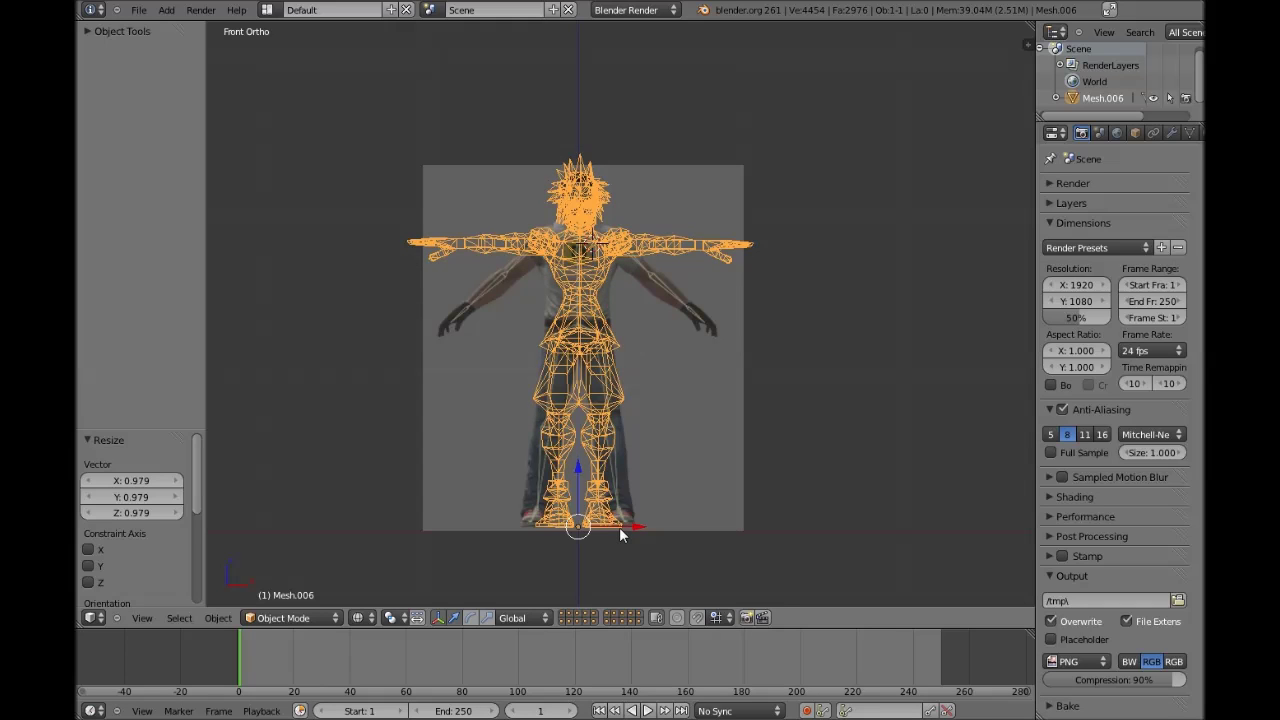
{"action": "key", "text": "g"}
{"action": "key", "text": "x"}
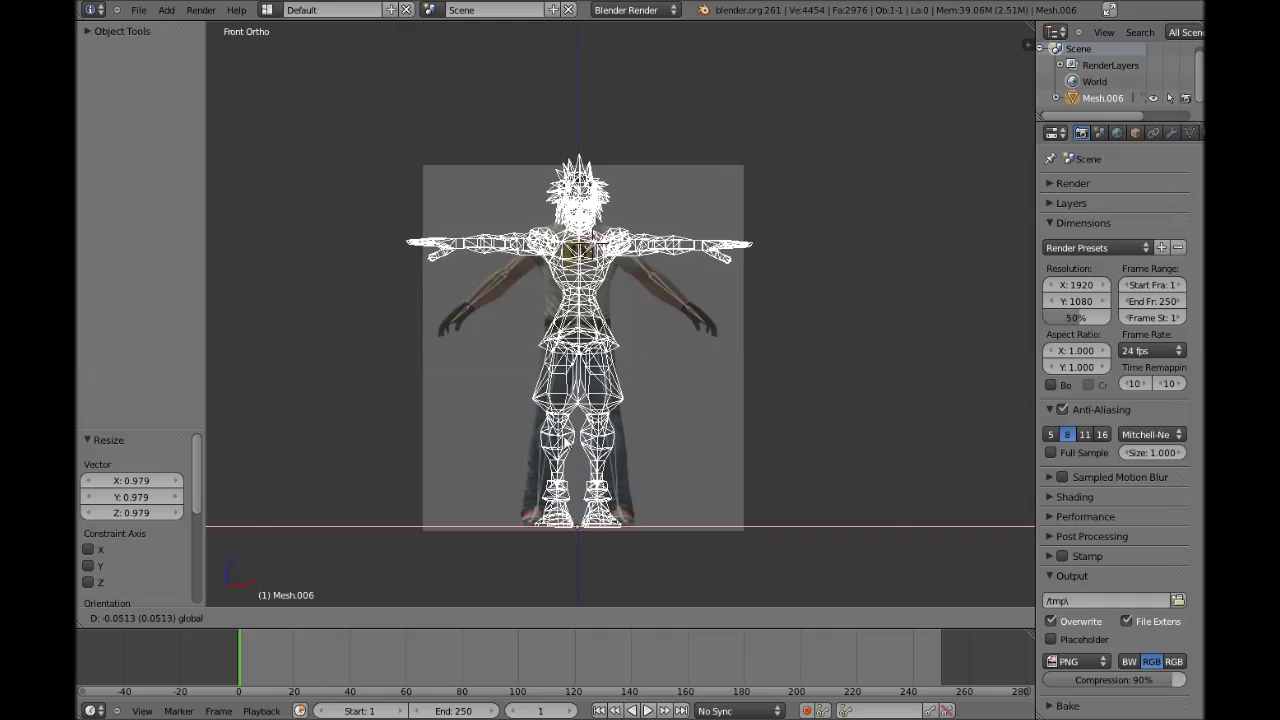
{"action": "left_click", "coordinate": [619, 526]}
{"action": "key", "text": "a"}
{"action": "key", "text": "z"}
Step: Enter edit mode and examine the character's faces against the reference image, focusing on the trousers, lower legs and feet
{"action": "scroll", "coordinate": [693, 373], "scroll_direction": "up", "scroll_amount": 4, "text": "shift"}
{"action": "key", "text": "Tab"}
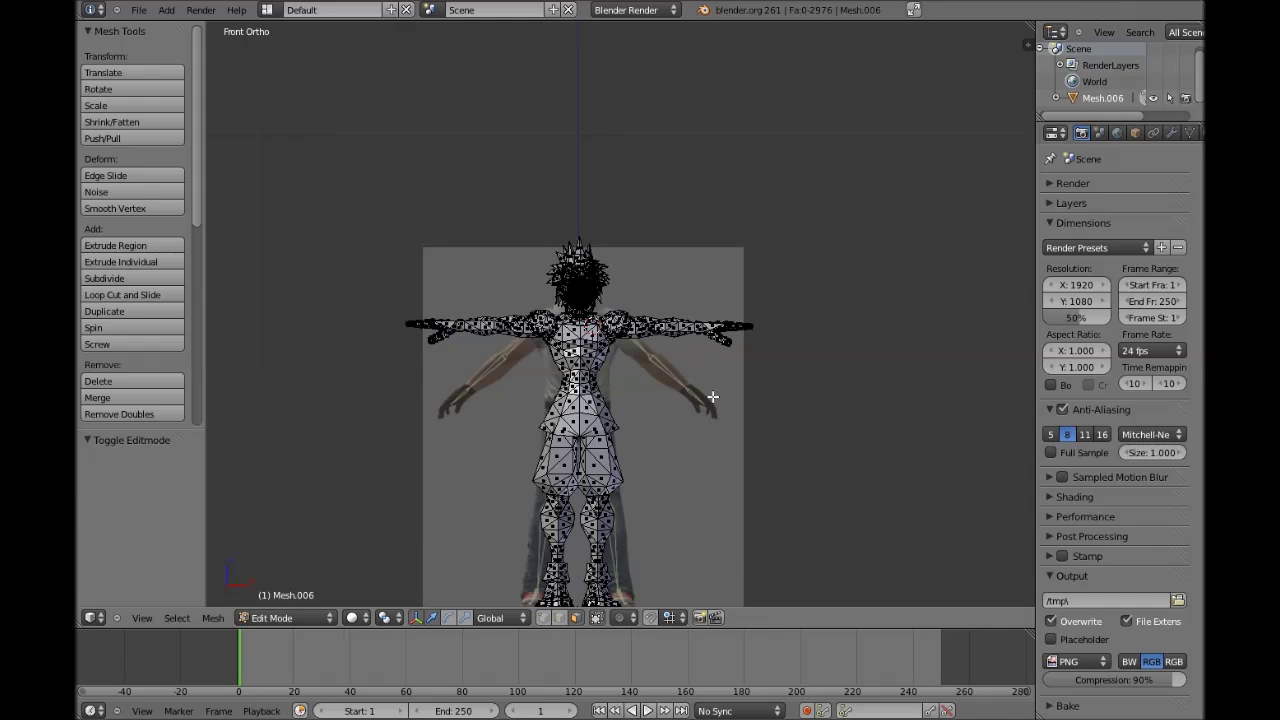
{"action": "scroll", "coordinate": [694, 380], "scroll_direction": "down", "scroll_amount": 8, "text": "shift"}
{"action": "scroll", "coordinate": [697, 400], "scroll_direction": "down", "scroll_amount": 2, "text": "shift"}
{"action": "scroll", "coordinate": [694, 403], "scroll_direction": "up", "scroll_amount": 3, "text": "shift"}
{"action": "scroll", "coordinate": [692, 406], "scroll_direction": "down", "scroll_amount": 3, "text": "shift"}
{"action": "scroll", "coordinate": [692, 406], "scroll_direction": "up", "scroll_amount": 5, "text": "shift"}
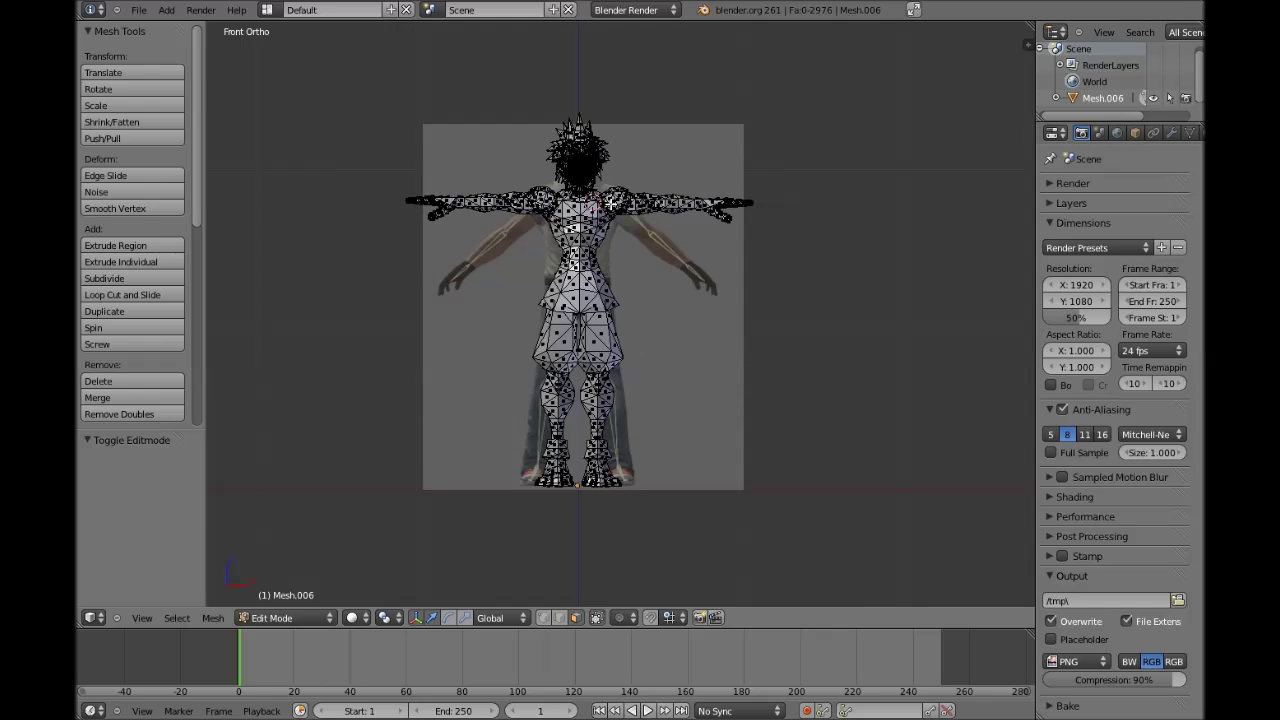
{"action": "scroll", "coordinate": [610, 203], "scroll_direction": "up", "scroll_amount": 4}
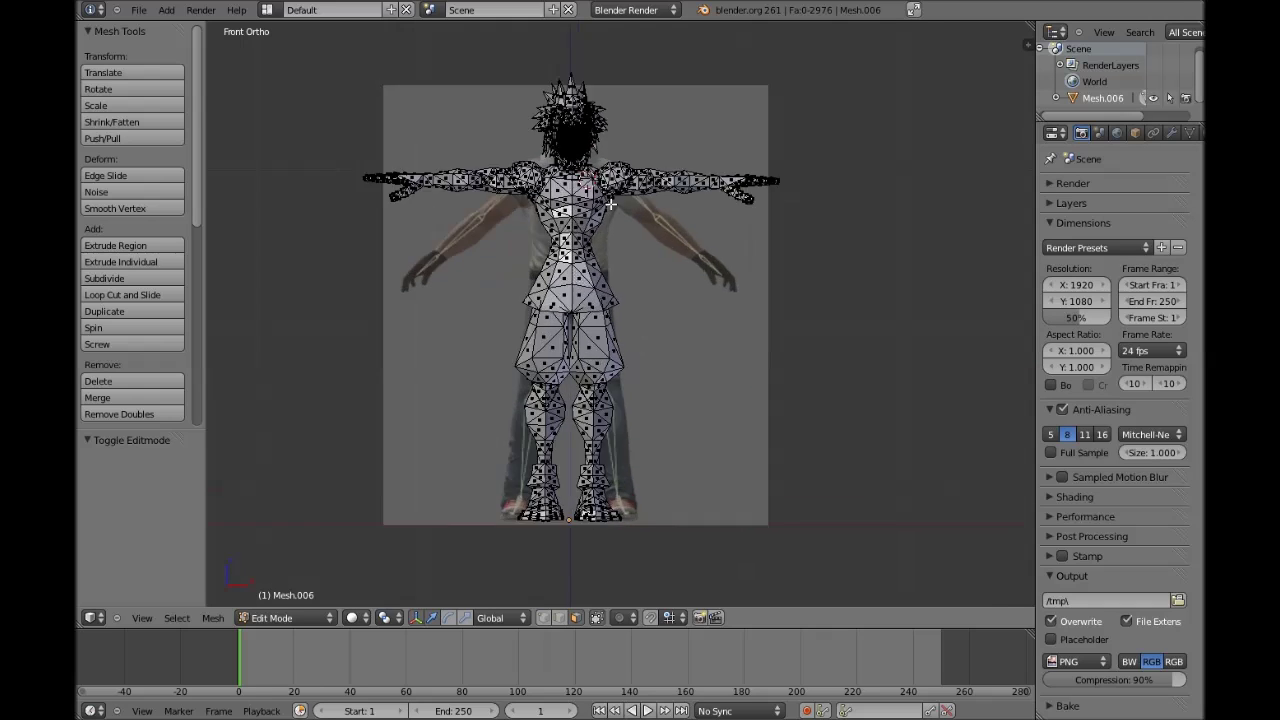
{"action": "scroll", "coordinate": [610, 203], "scroll_direction": "down", "scroll_amount": 3}
{"action": "scroll", "coordinate": [611, 203], "scroll_direction": "down", "scroll_amount": 4, "text": "shift"}
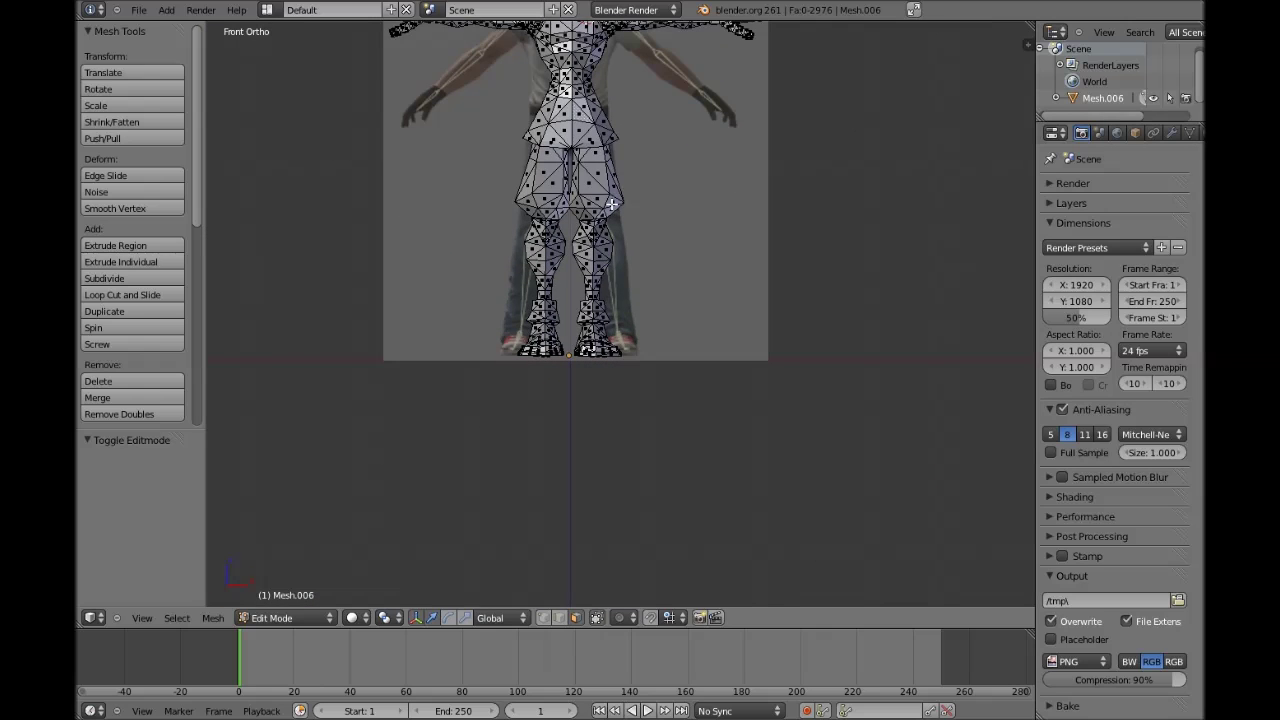
{"action": "scroll", "coordinate": [611, 203], "scroll_direction": "up", "scroll_amount": 4}
{"action": "scroll", "coordinate": [477, 202], "scroll_direction": "down", "scroll_amount": 2, "text": "ctrl"}
{"action": "scroll", "coordinate": [736, 472], "scroll_direction": "up", "scroll_amount": 5, "text": "shift"}
{"action": "scroll", "coordinate": [736, 472], "scroll_direction": "up", "scroll_amount": 4, "text": "shift"}
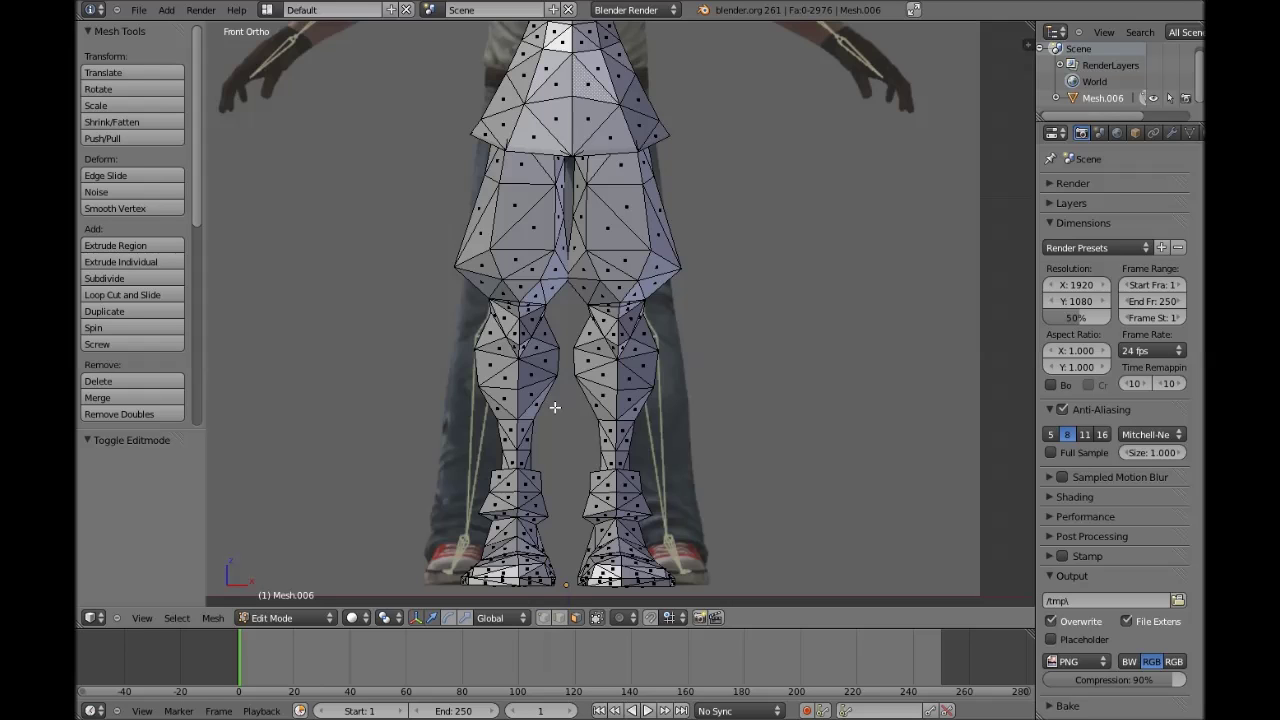
{"action": "scroll", "coordinate": [555, 407], "scroll_direction": "down", "scroll_amount": 3}
{"action": "scroll", "coordinate": [583, 348], "scroll_direction": "up", "scroll_amount": 1}
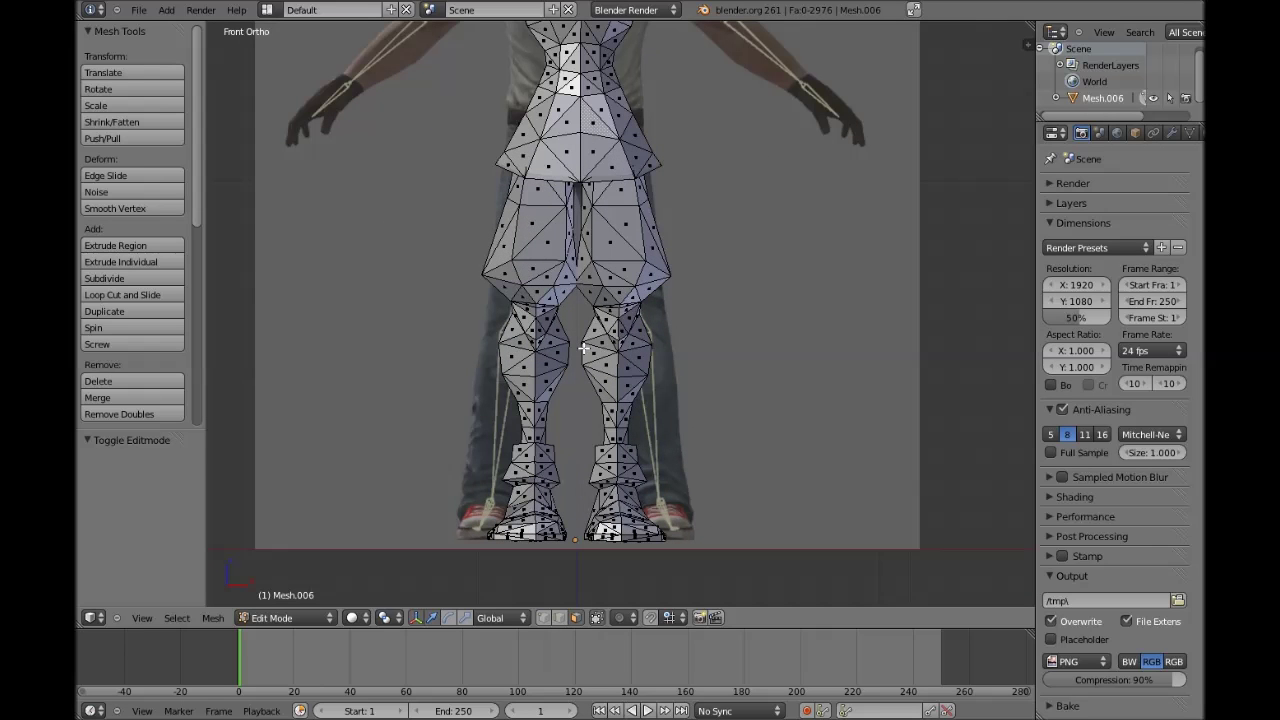
{"action": "scroll", "coordinate": [583, 348], "scroll_direction": "up", "scroll_amount": 3}
{"action": "scroll", "coordinate": [570, 320], "scroll_direction": "up", "scroll_amount": 1}
{"action": "scroll", "coordinate": [550, 280], "scroll_direction": "down", "scroll_amount": 1}
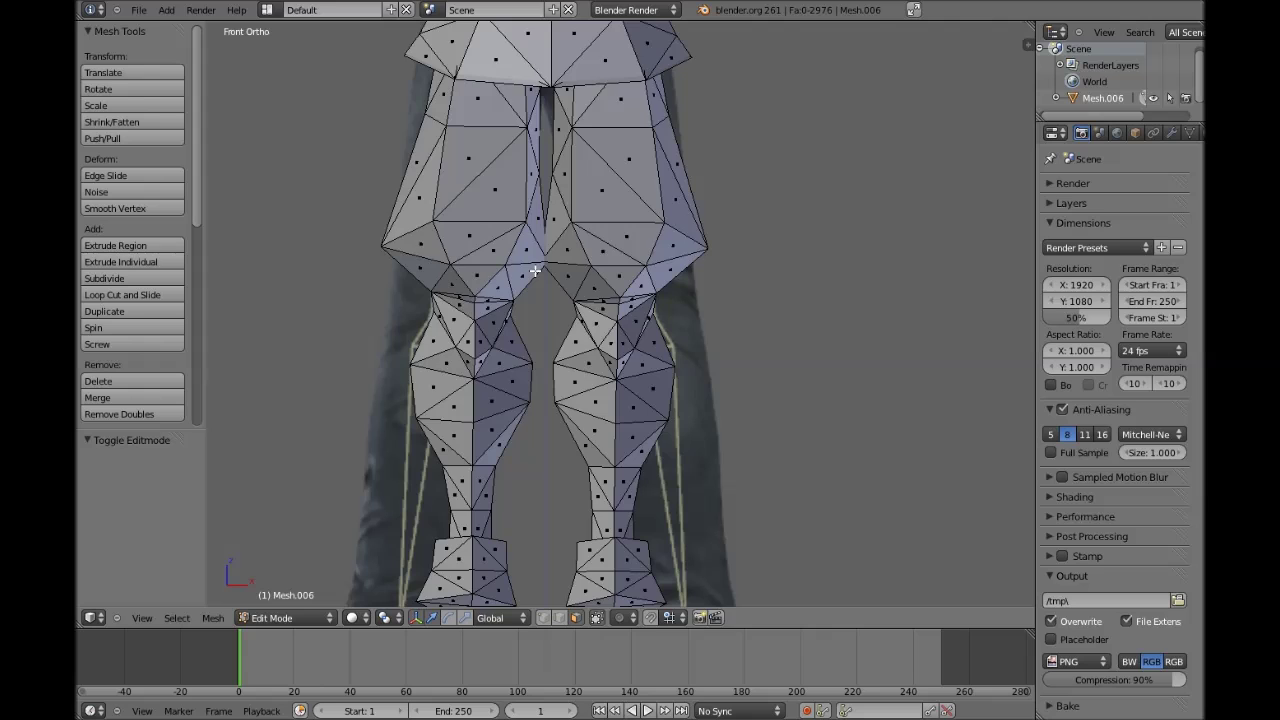
Step: Select the faces bridging the two trouser legs at the inner knees and hide them
{"action": "key", "text": "z"}
{"action": "right_click", "coordinate": [524, 272]}
{"action": "key", "text": "z"}
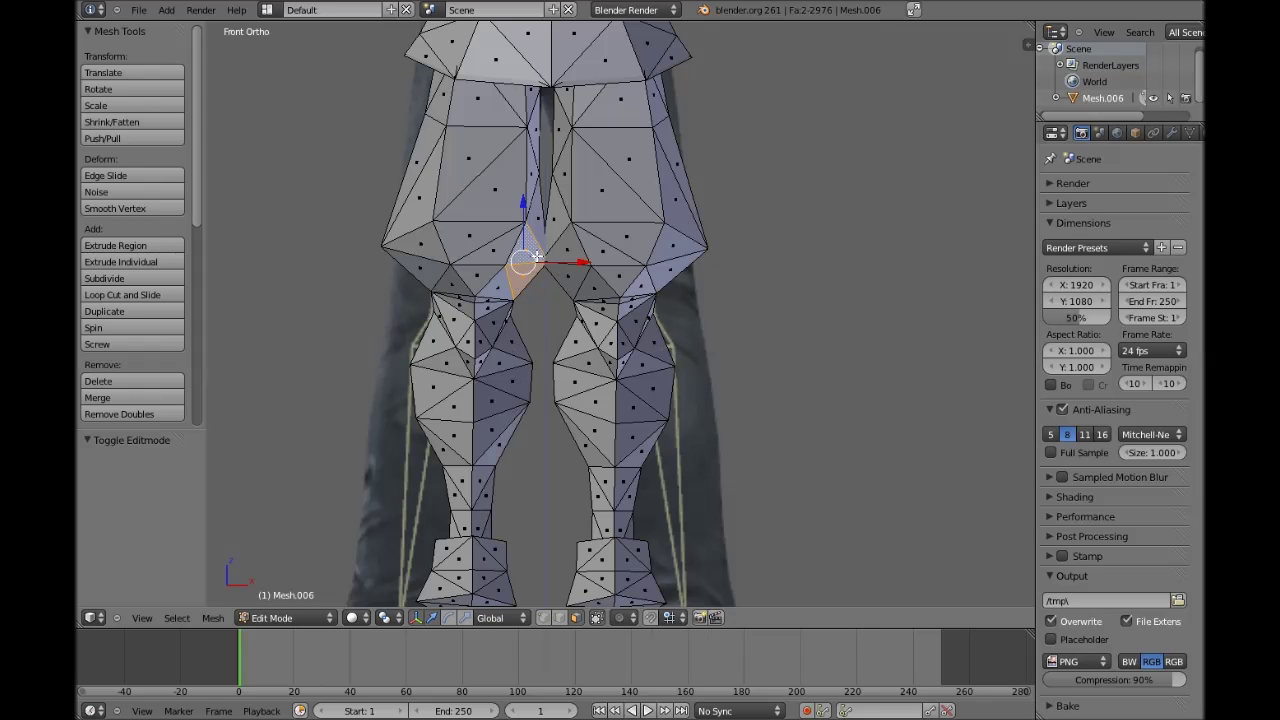
{"action": "key", "text": "a"}
{"action": "right_click", "coordinate": [526, 250]}
{"action": "right_click", "coordinate": [523, 276], "text": "shift"}
{"action": "right_click", "coordinate": [538, 219], "text": "shift"}
{"action": "middle_click_drag", "start_coordinate": [562, 232], "coordinate": [215, 262]}
{"action": "scroll", "coordinate": [708, 233], "scroll_direction": "up", "scroll_amount": 2}
{"action": "middle_click_drag", "start_coordinate": [711, 231], "coordinate": [764, 280]}
{"action": "right_click", "coordinate": [766, 286], "text": "shift"}
{"action": "right_click", "coordinate": [802, 283], "text": "shift"}
{"action": "right_click", "coordinate": [781, 248], "text": "shift"}
{"action": "right_click", "coordinate": [746, 215], "text": "shift"}
{"action": "key", "text": "z"}
{"action": "mouse_move", "coordinate": [746, 215]}
{"action": "middle_mouse_down"}
{"action": "mouse_move", "coordinate": [720, 252]}
{"action": "mouse_move", "coordinate": [734, 277]}
{"action": "mouse_move", "coordinate": [443, 286]}
{"action": "mouse_move", "coordinate": [554, 241]}
{"action": "mouse_move", "coordinate": [503, 246]}
{"action": "middle_mouse_up"}
{"action": "key", "text": "z"}
{"action": "key", "text": "h"}
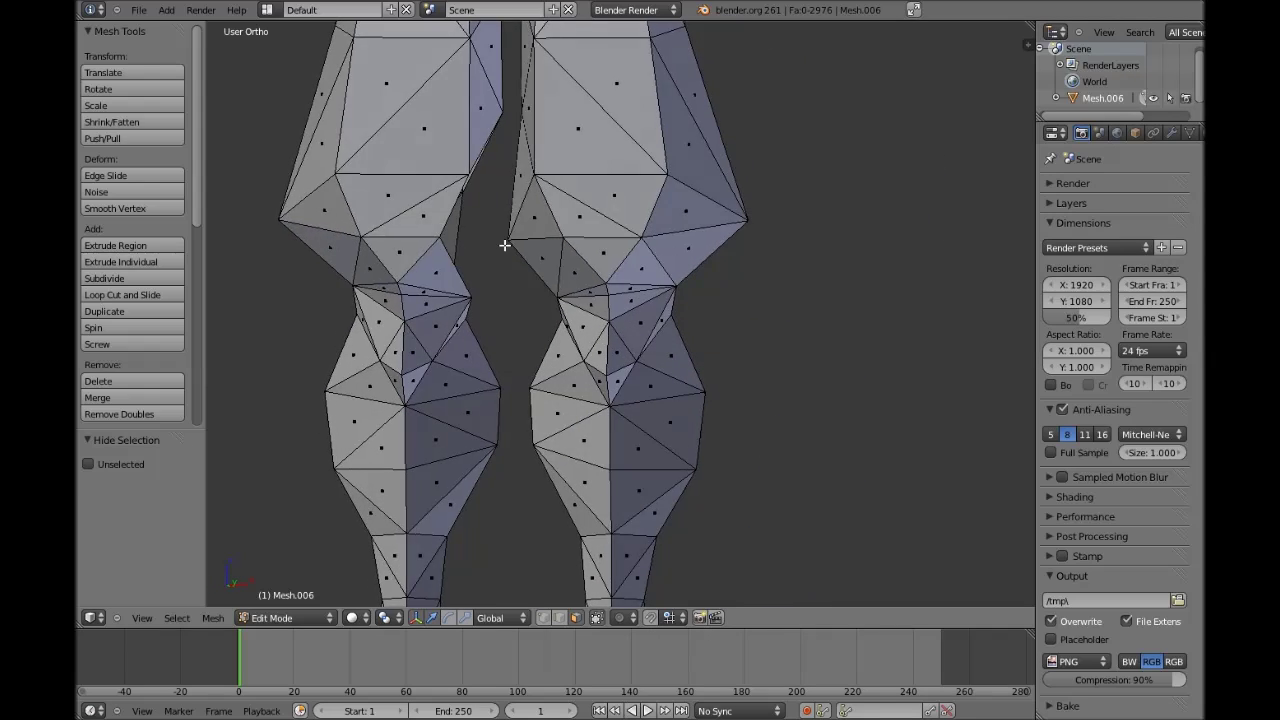
Step: Restore the front orthographic view with both legs shown over the reference image
{"action": "scroll", "coordinate": [681, 275], "scroll_direction": "down", "scroll_amount": 2}
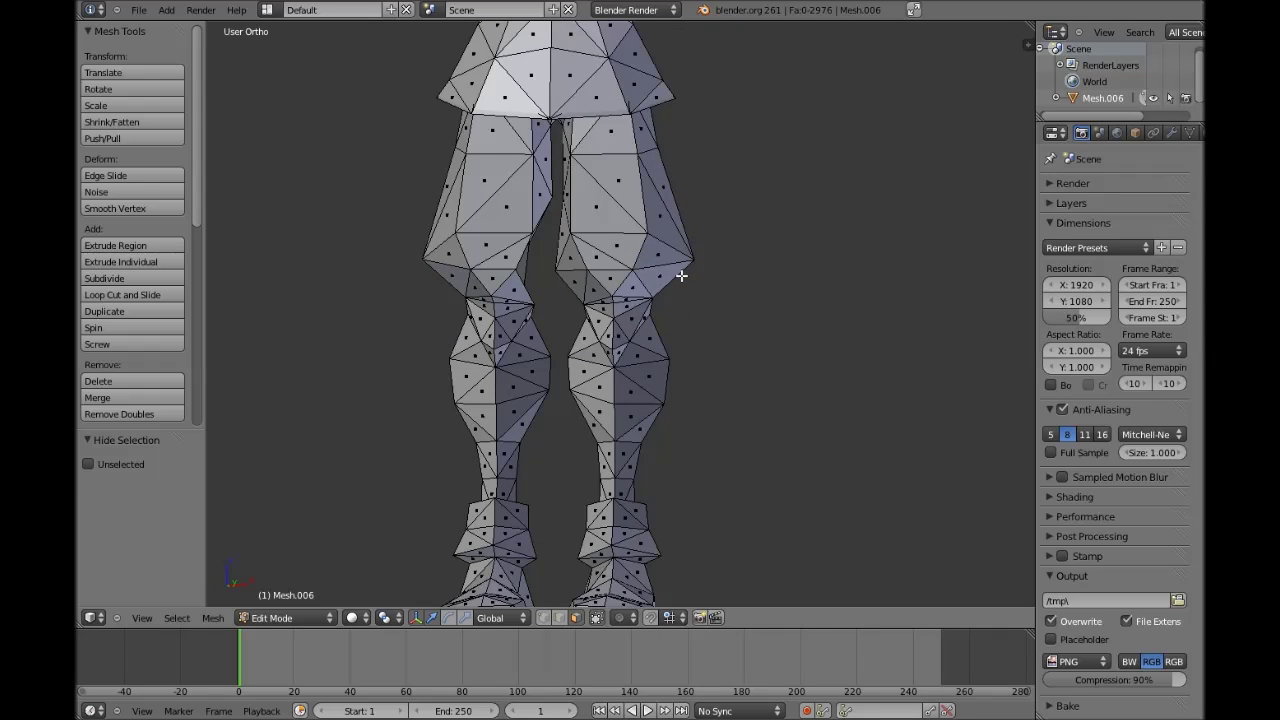
{"action": "key", "text": "KP_5"}
{"action": "key", "text": "KP_1"}
{"action": "scroll", "coordinate": [726, 298], "scroll_direction": "down", "scroll_amount": 3}
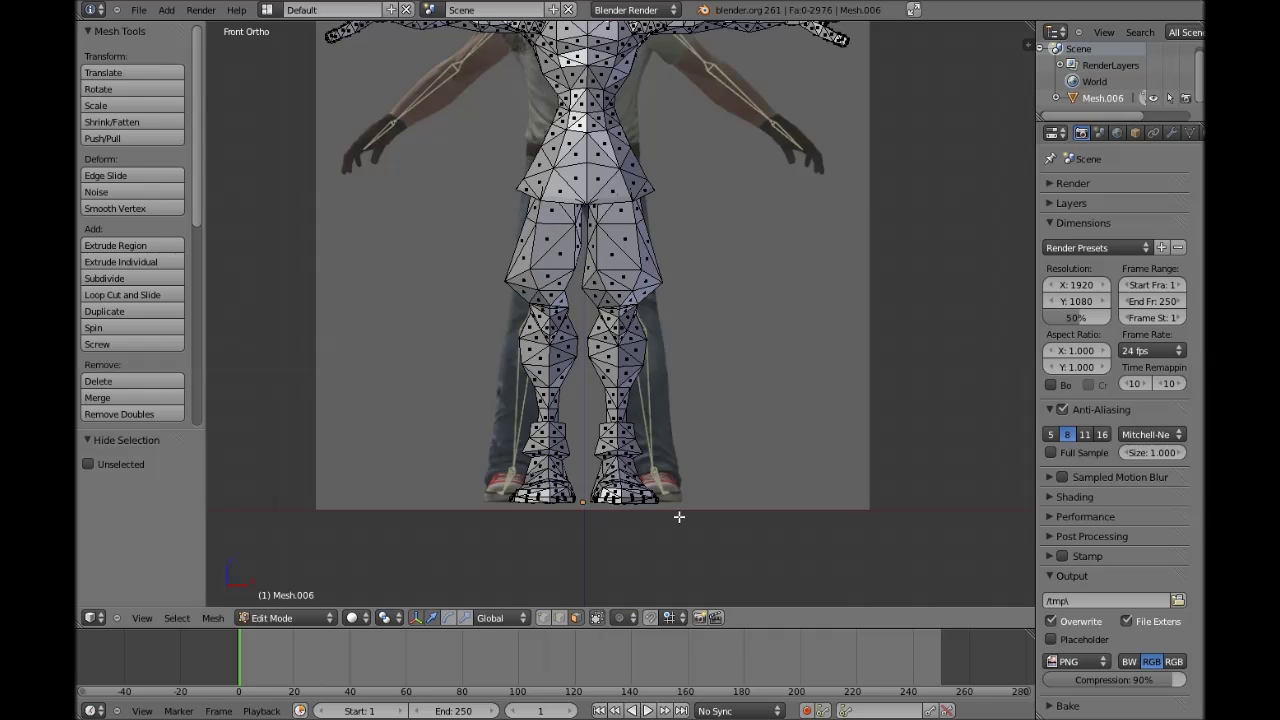
Step: Try to move the lower part of the character's left leg outward and down in wireframe, and undo the move
{"action": "left_click_drag", "start_coordinate": [680, 516], "coordinate": [584, 217]}
{"action": "key", "text": "Escape"}
{"action": "key", "text": "z"}
{"action": "key", "text": "b"}
{"action": "mouse_move", "coordinate": [720, 569]}
{"action": "left_mouse_down"}
{"action": "mouse_move", "coordinate": [583, 217]}
{"action": "mouse_move", "coordinate": [647, 334]}
{"action": "left_mouse_up"}
{"action": "key", "text": "g"}
{"action": "left_click", "coordinate": [677, 373]}
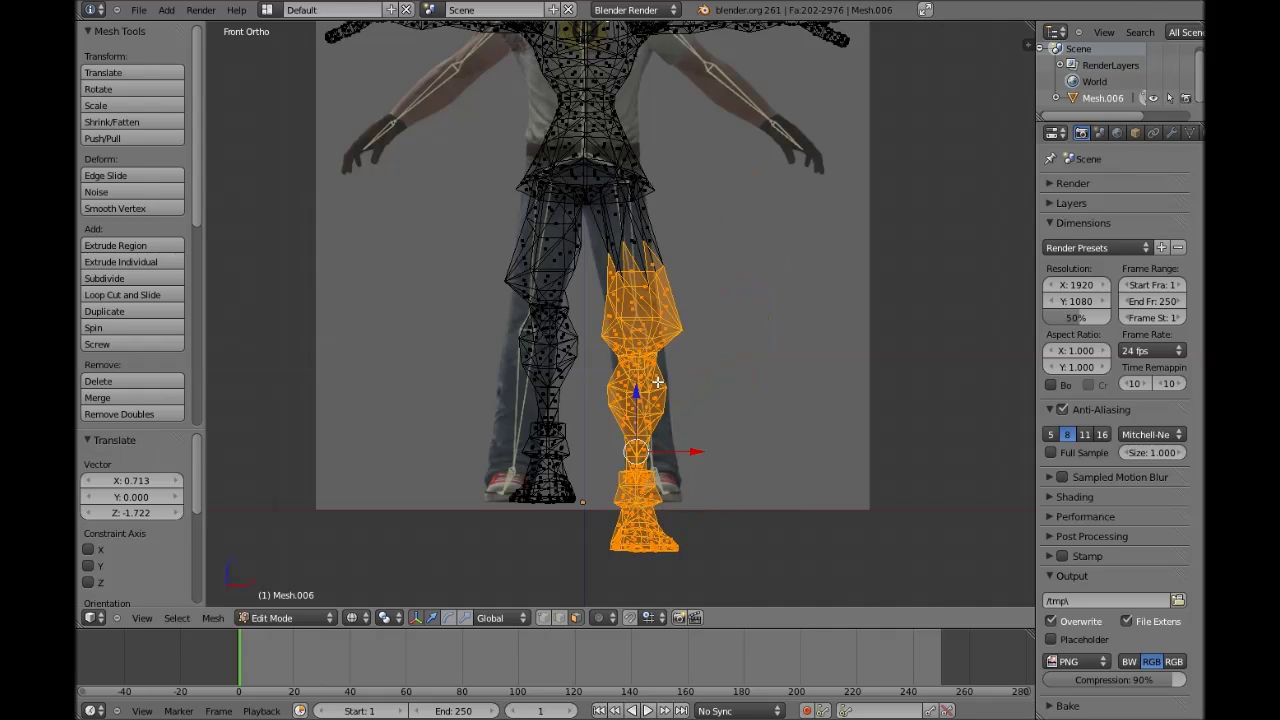
{"action": "key", "text": "ctrl+z"}
Step: Try to move only the visible faces of the left leg outward from a solid-display selection, and undo the move
{"action": "key", "text": "z"}
{"action": "key", "text": "a"}
{"action": "key", "text": "b"}
{"action": "left_click_drag", "start_coordinate": [710, 548], "coordinate": [585, 238]}
{"action": "key", "text": "g"}
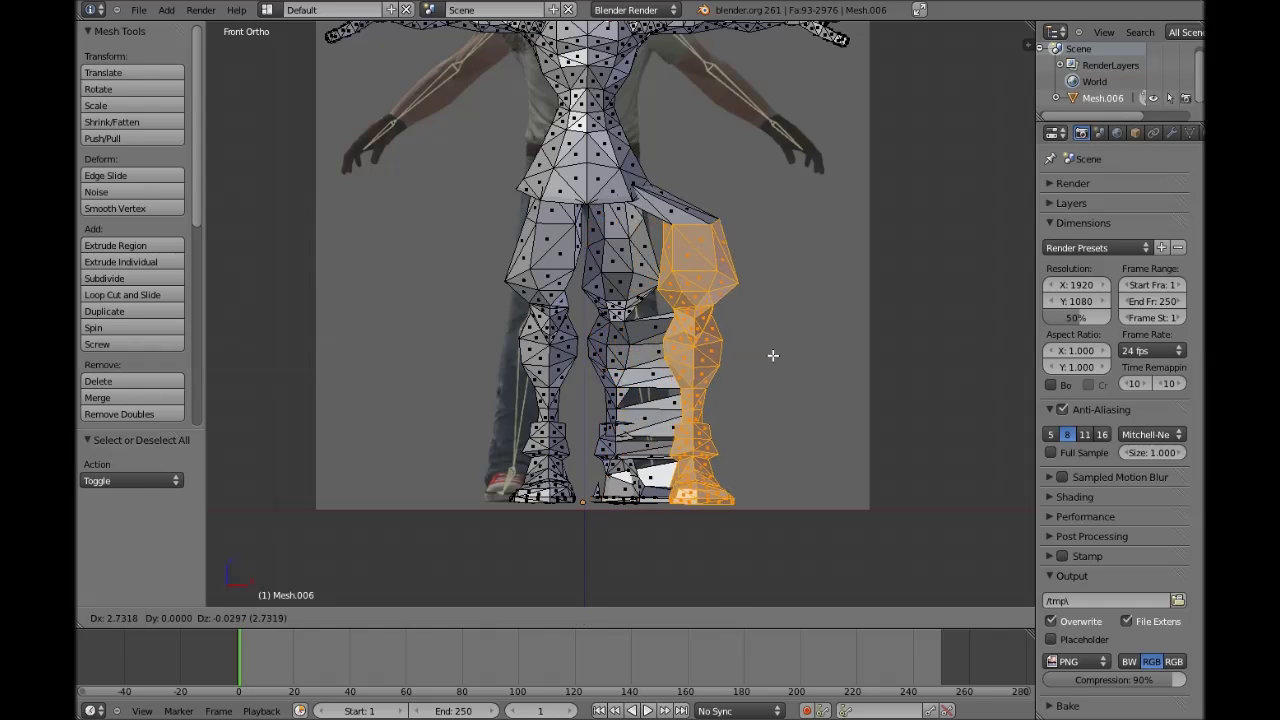
{"action": "left_click", "coordinate": [813, 313]}
{"action": "key", "text": "ctrl+z"}
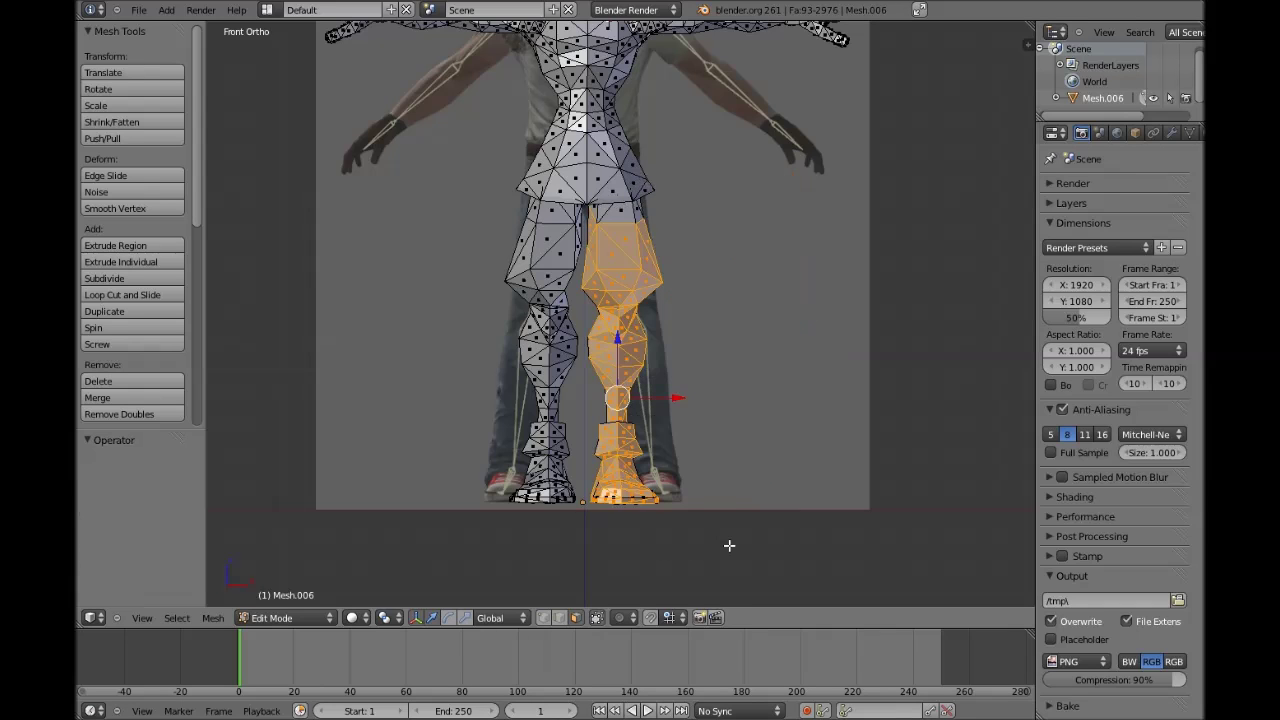
Step: Select the whole left leg, front and back faces, in wireframe and try shifting it outward, undoing the move
{"action": "key", "text": "z"}
{"action": "key", "text": "b"}
{"action": "left_click_drag", "start_coordinate": [729, 541], "coordinate": [663, 218]}
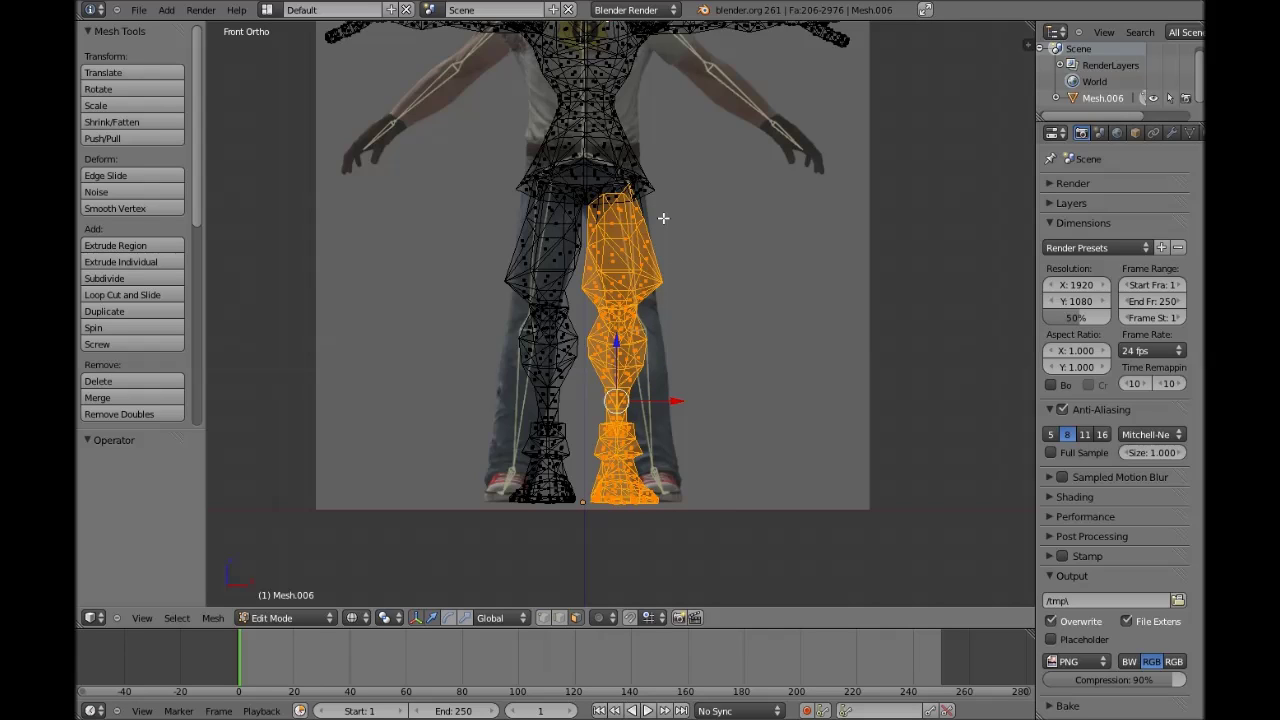
{"action": "key", "text": "g"}
{"action": "left_click", "coordinate": [686, 221]}
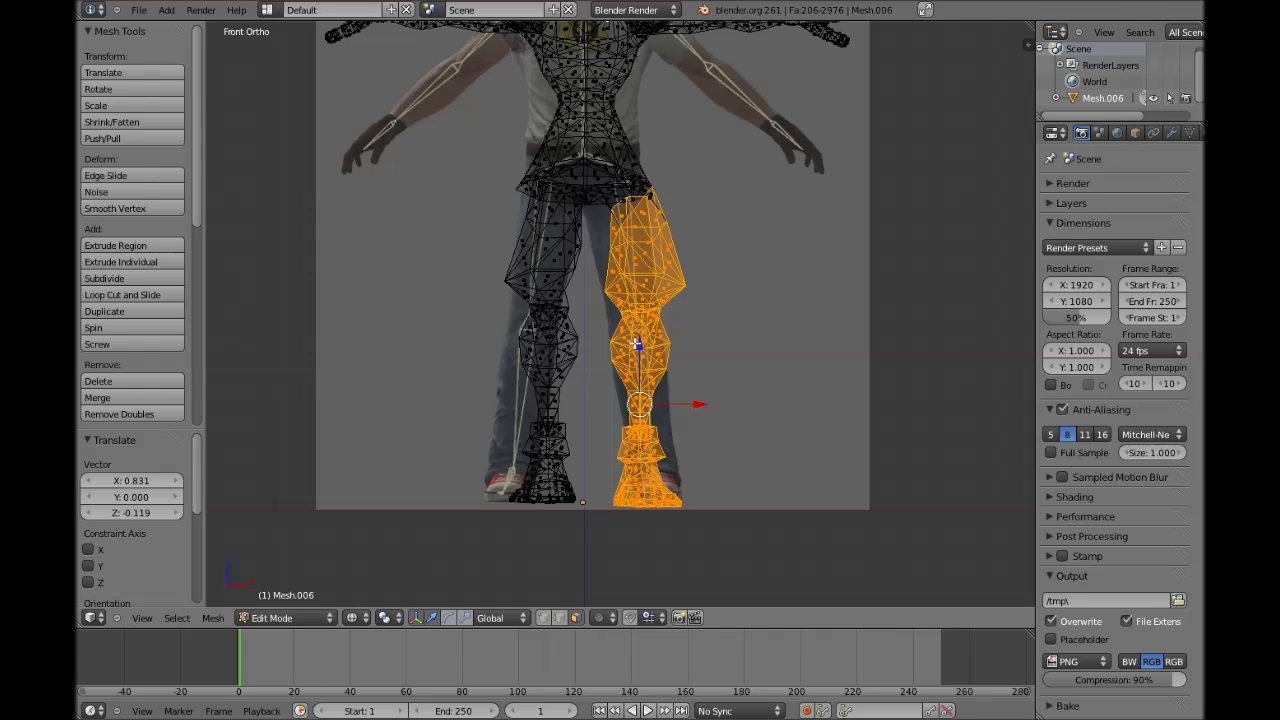
{"action": "key", "text": "ctrl+z"}
Step: Move the selected left leg outward from the body toward the reference leg, keeping the foot at ground level
{"action": "key", "text": "z"}
{"action": "key", "text": "b"}
{"action": "mouse_move", "coordinate": [716, 535]}
{"action": "left_mouse_down"}
{"action": "mouse_move", "coordinate": [686, 471]}
{"action": "mouse_move", "coordinate": [756, 420]}
{"action": "left_mouse_up"}
{"action": "key", "text": "z"}
{"action": "key", "text": "g"}
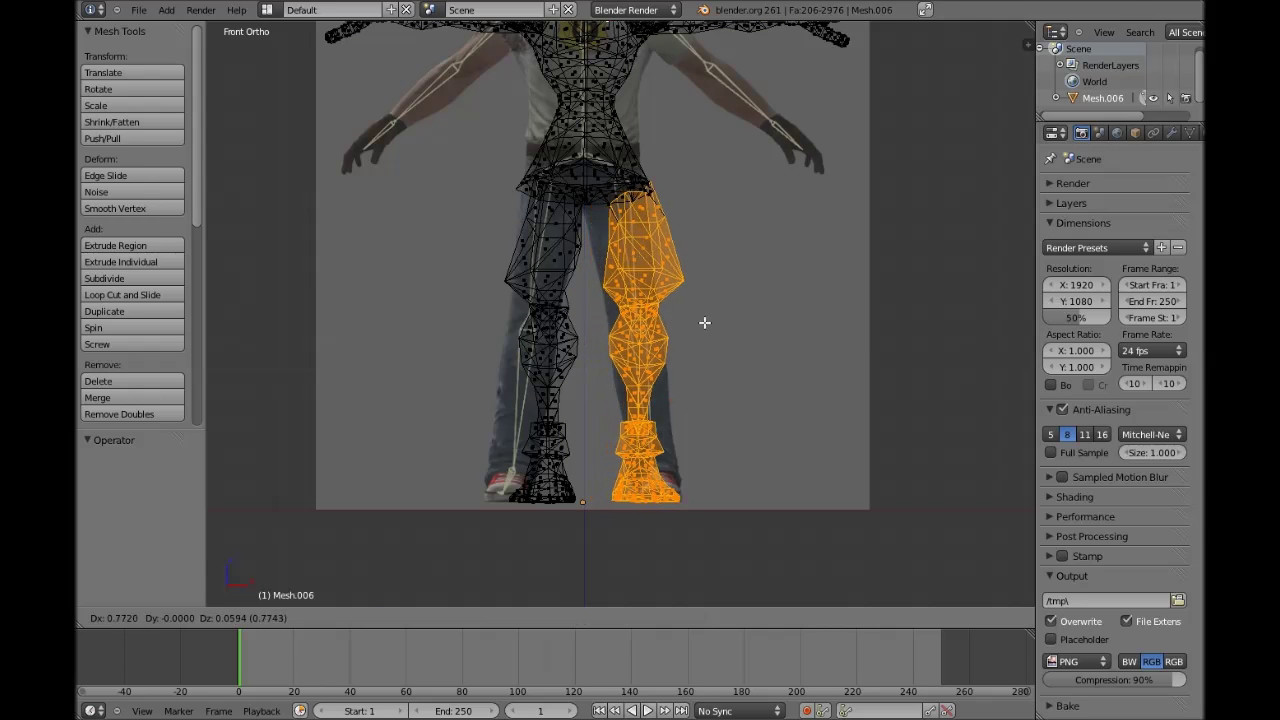
{"action": "left_click", "coordinate": [723, 277]}
{"action": "key", "text": "g"}
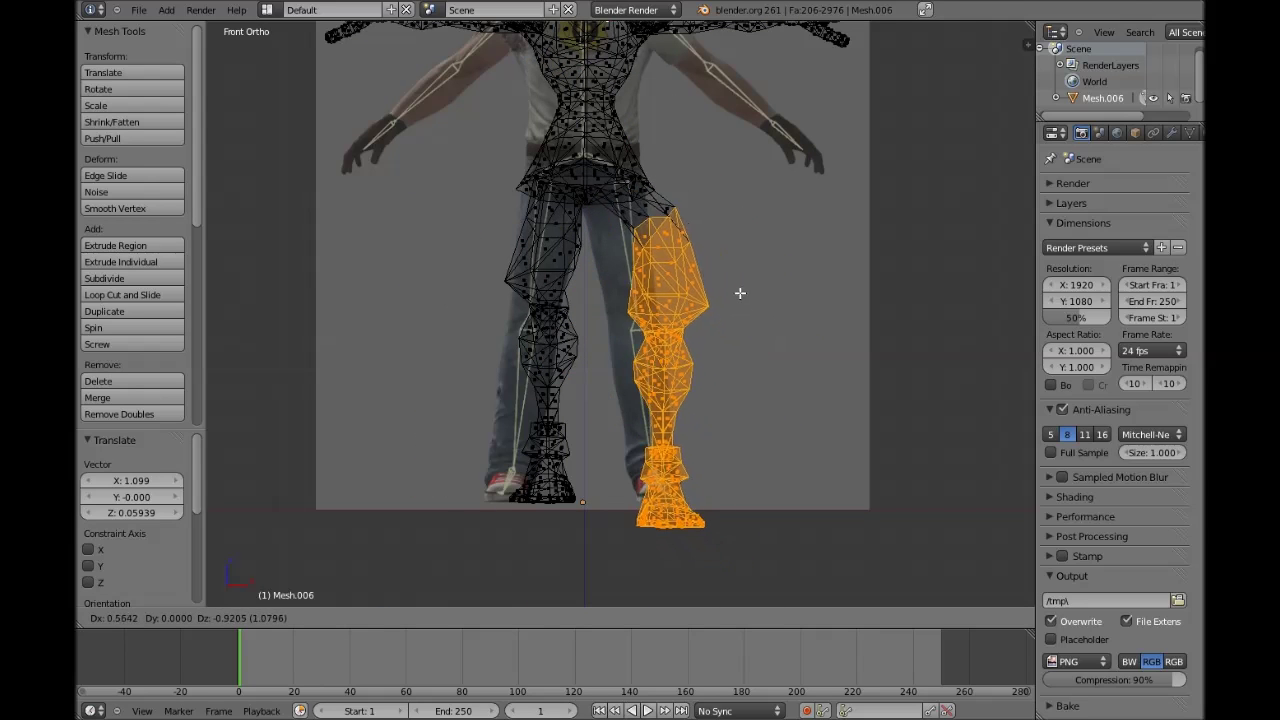
{"action": "left_click", "coordinate": [736, 279]}
{"action": "key", "text": "g"}
{"action": "left_click", "coordinate": [698, 194]}
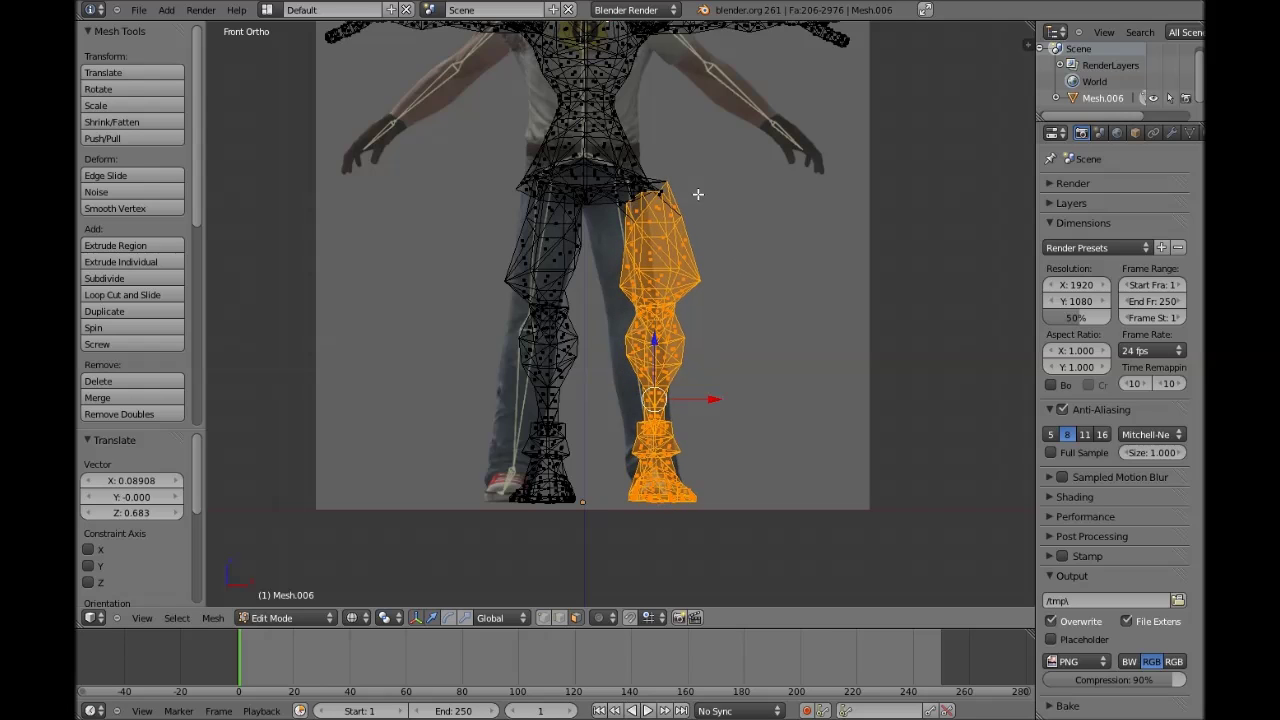
Step: Rotate the left leg about -8.16° and shift it about -0.238 along X, fine-tuning the tilt by about 1.14° to follow the reference leg
{"action": "key", "text": "r"}
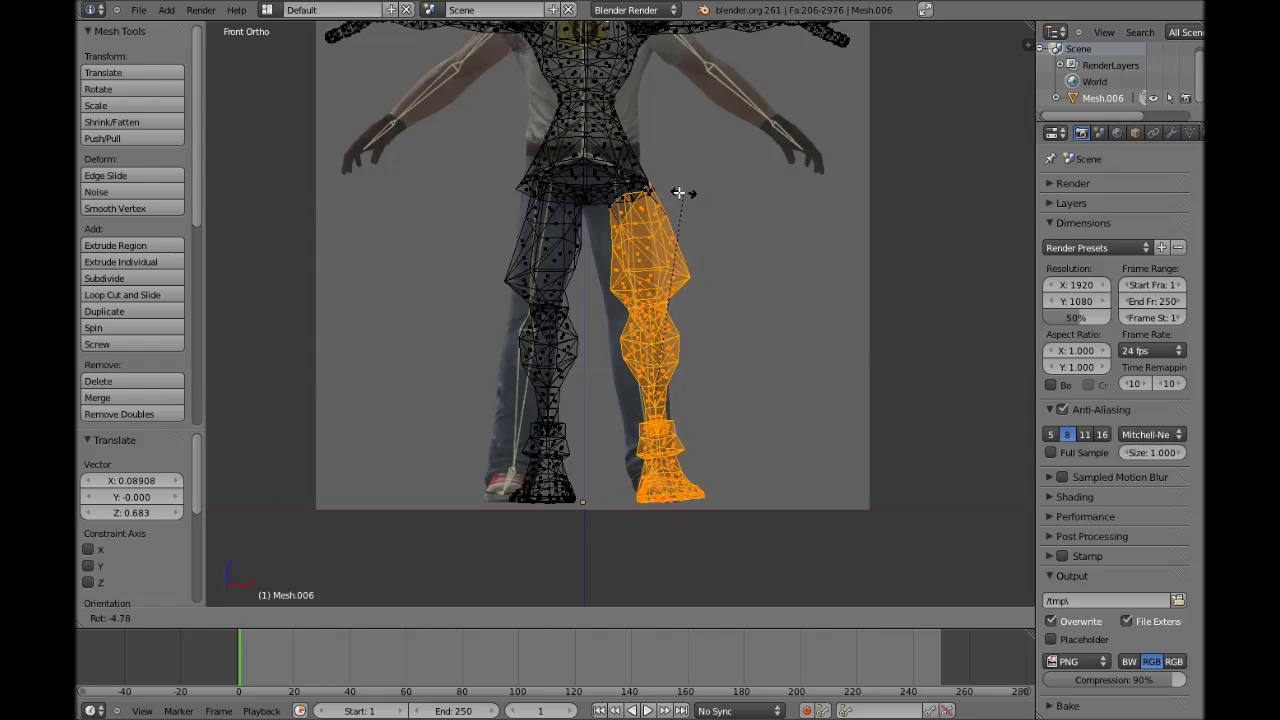
{"action": "left_click", "coordinate": [681, 207]}
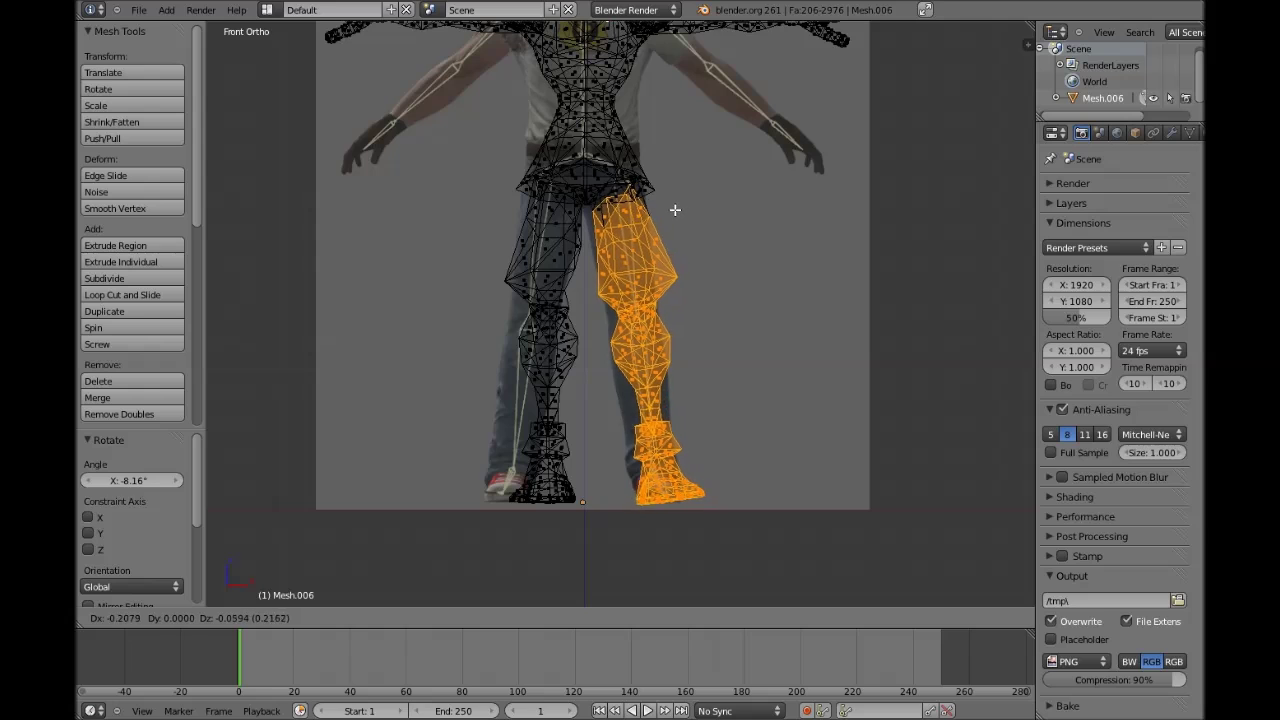
{"action": "left_click", "coordinate": [676, 210]}
{"action": "key", "text": "r"}
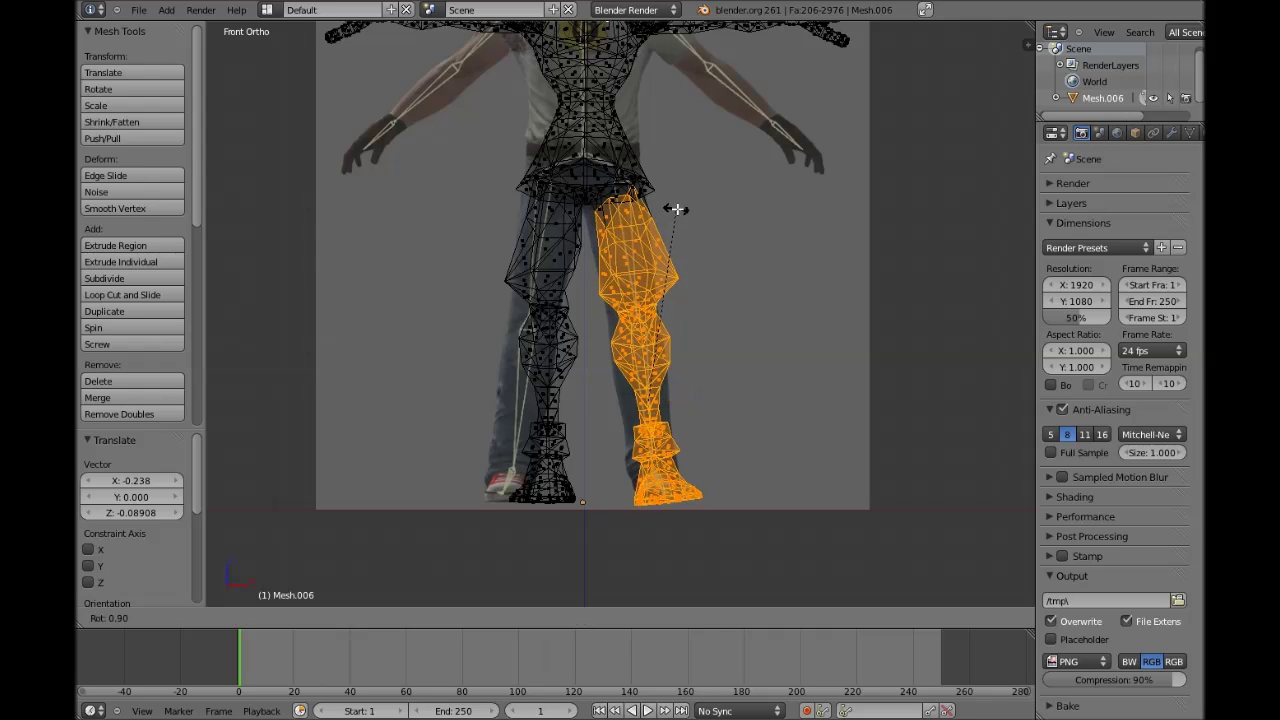
{"action": "left_click", "coordinate": [676, 210]}
Step: Examine the tilted left leg from foot to knee against the reference skeleton, deselect it and return to solid display
{"action": "scroll", "coordinate": [711, 357], "scroll_direction": "down", "scroll_amount": 3, "text": "shift"}
{"action": "scroll", "coordinate": [597, 263], "scroll_direction": "up", "scroll_amount": 2}
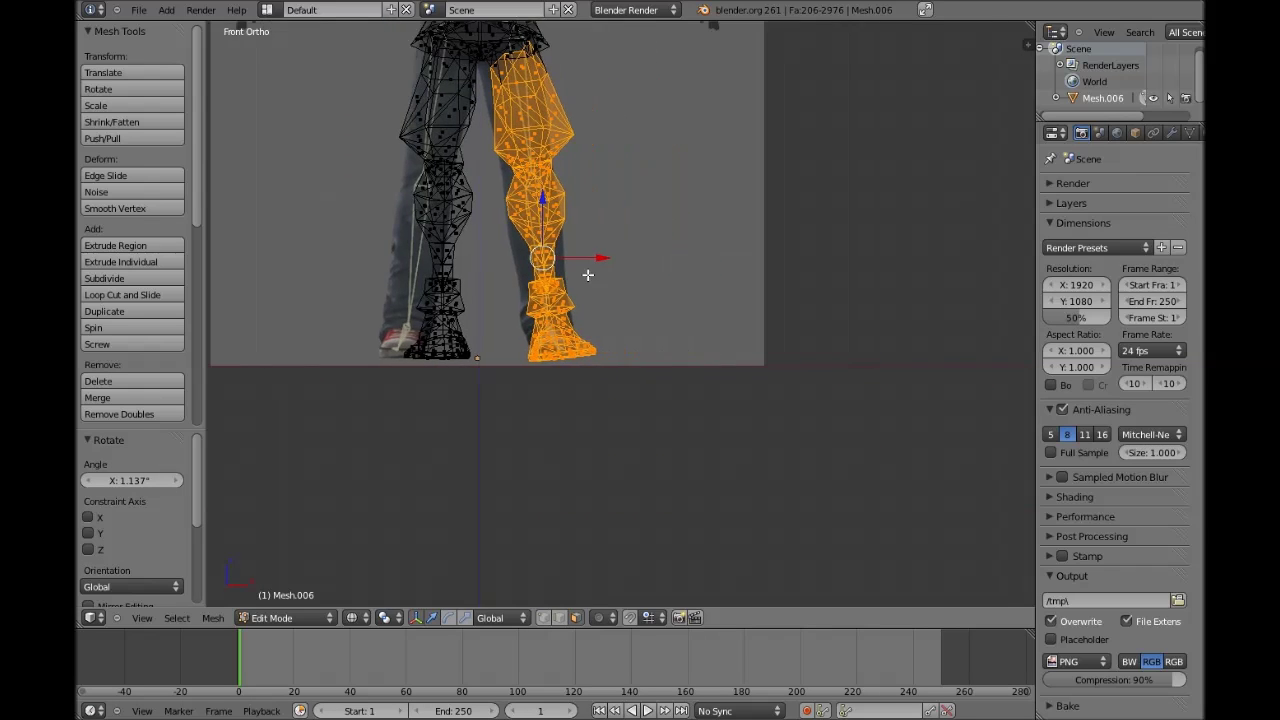
{"action": "scroll", "coordinate": [475, 202], "scroll_direction": "up", "scroll_amount": 3}
{"action": "scroll", "coordinate": [491, 226], "scroll_direction": "up", "scroll_amount": 5, "text": "shift"}
{"action": "scroll", "coordinate": [488, 218], "scroll_direction": "down", "scroll_amount": 3, "text": "ctrl"}
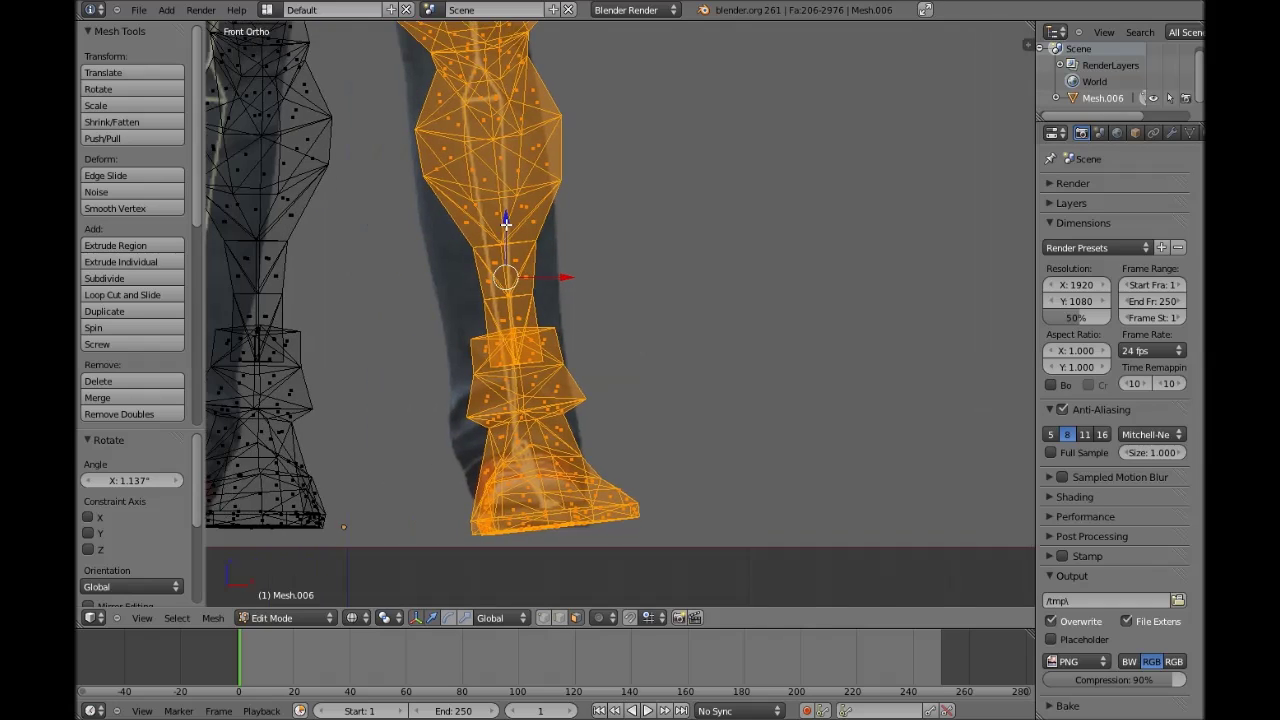
{"action": "scroll", "coordinate": [466, 170], "scroll_direction": "up", "scroll_amount": 4, "text": "shift"}
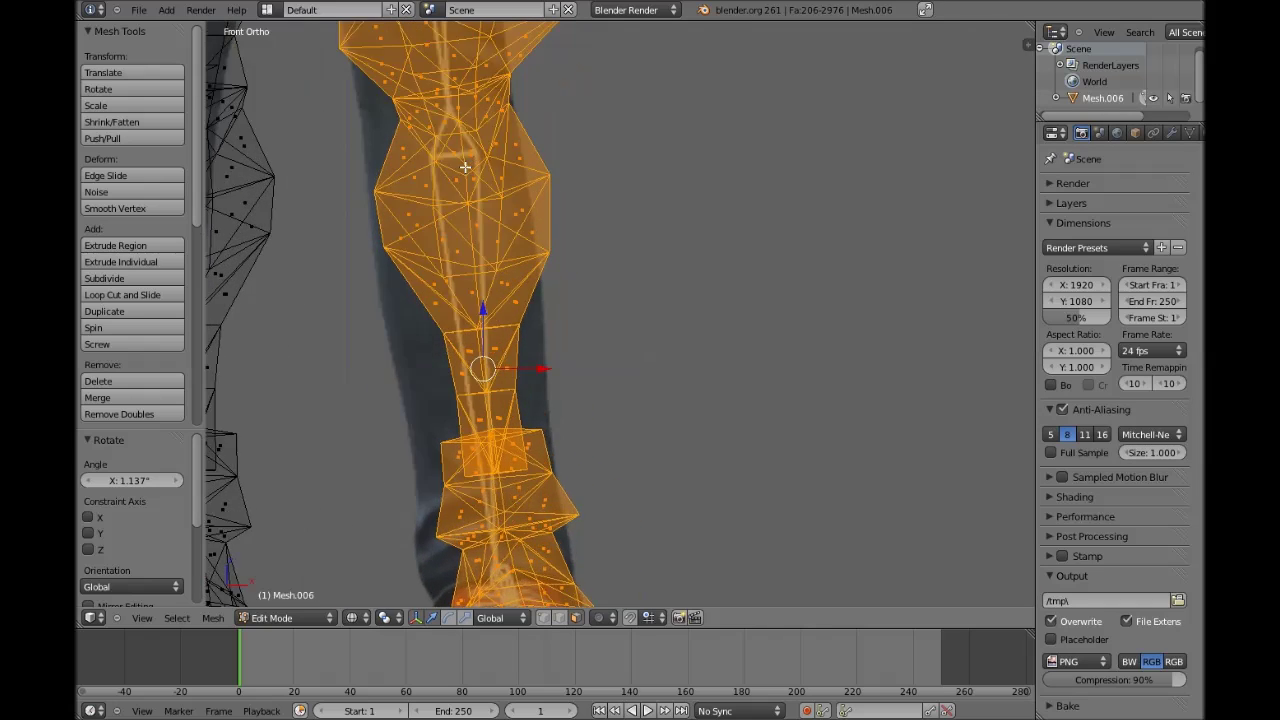
{"action": "scroll", "coordinate": [505, 178], "scroll_direction": "up", "scroll_amount": 2}
{"action": "scroll", "coordinate": [467, 193], "scroll_direction": "up", "scroll_amount": 4, "text": "shift"}
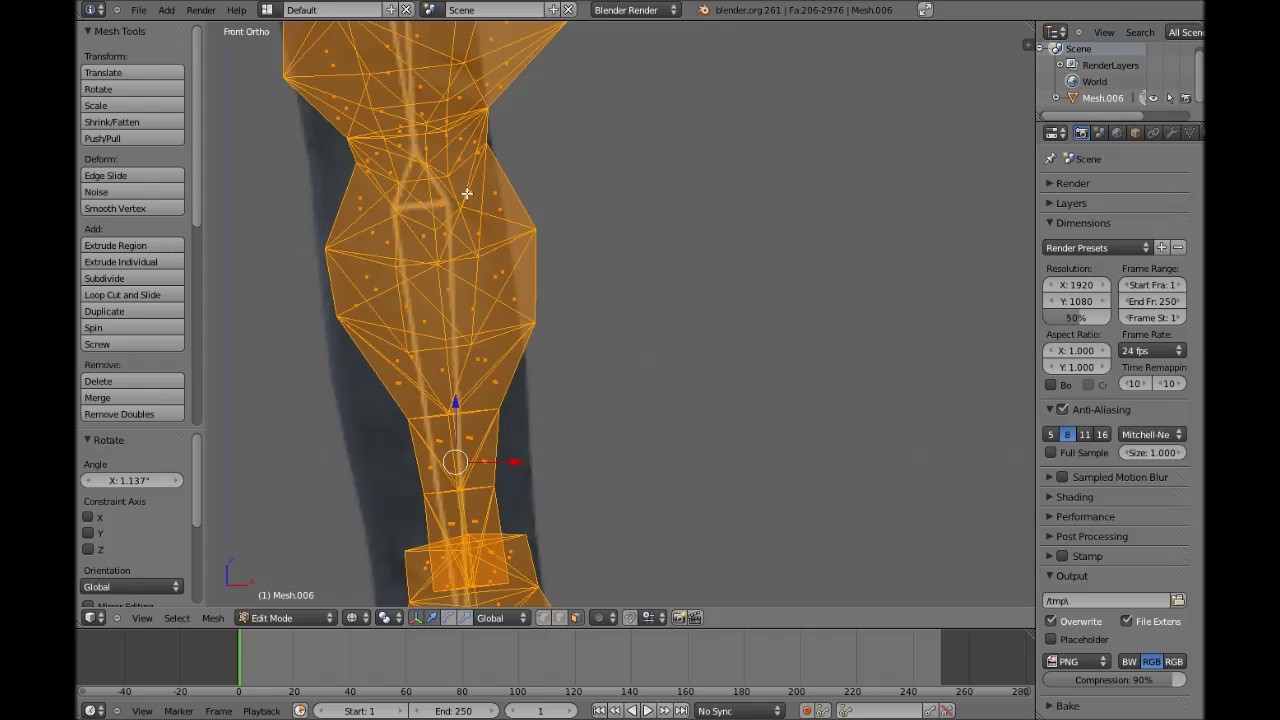
{"action": "scroll", "coordinate": [480, 230], "scroll_direction": "down", "scroll_amount": 4}
{"action": "key", "text": "a"}
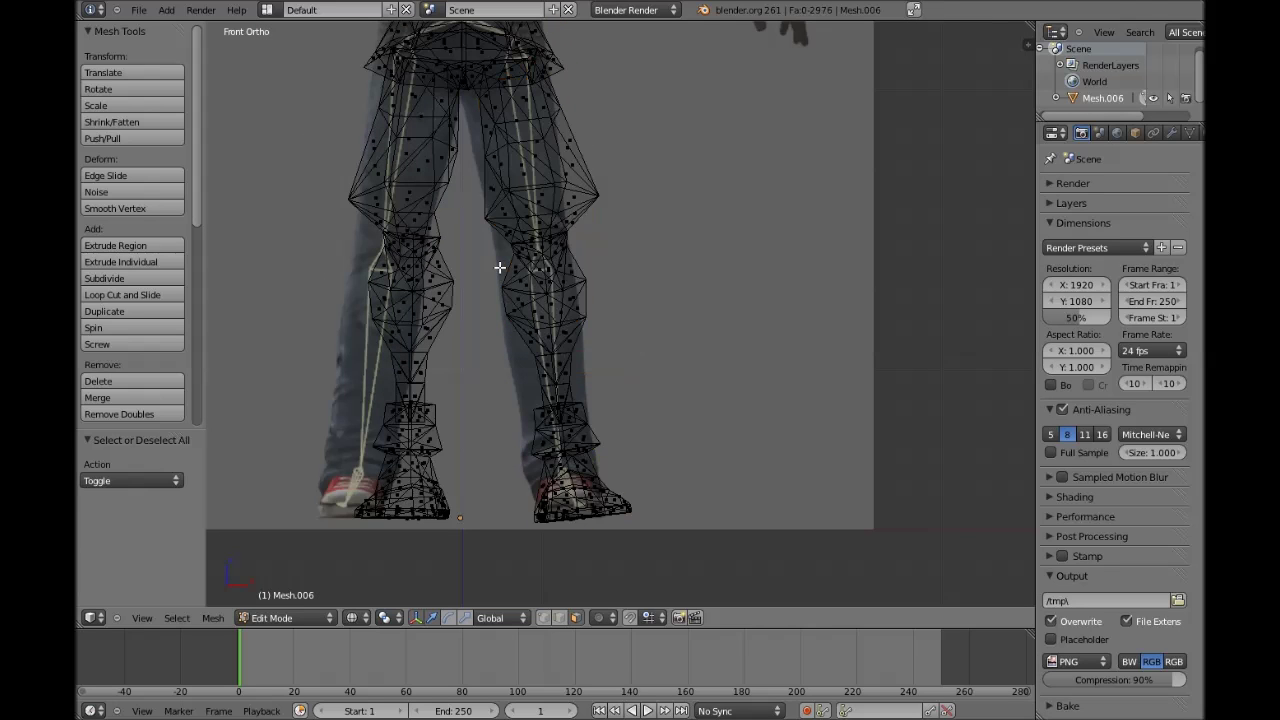
{"action": "key", "text": "z"}
Step: Try rotating the left foot about 5.7° in wireframe to sit flat on the ground, and undo the rotation
{"action": "scroll", "coordinate": [520, 330], "scroll_direction": "down", "scroll_amount": 4, "text": "shift"}
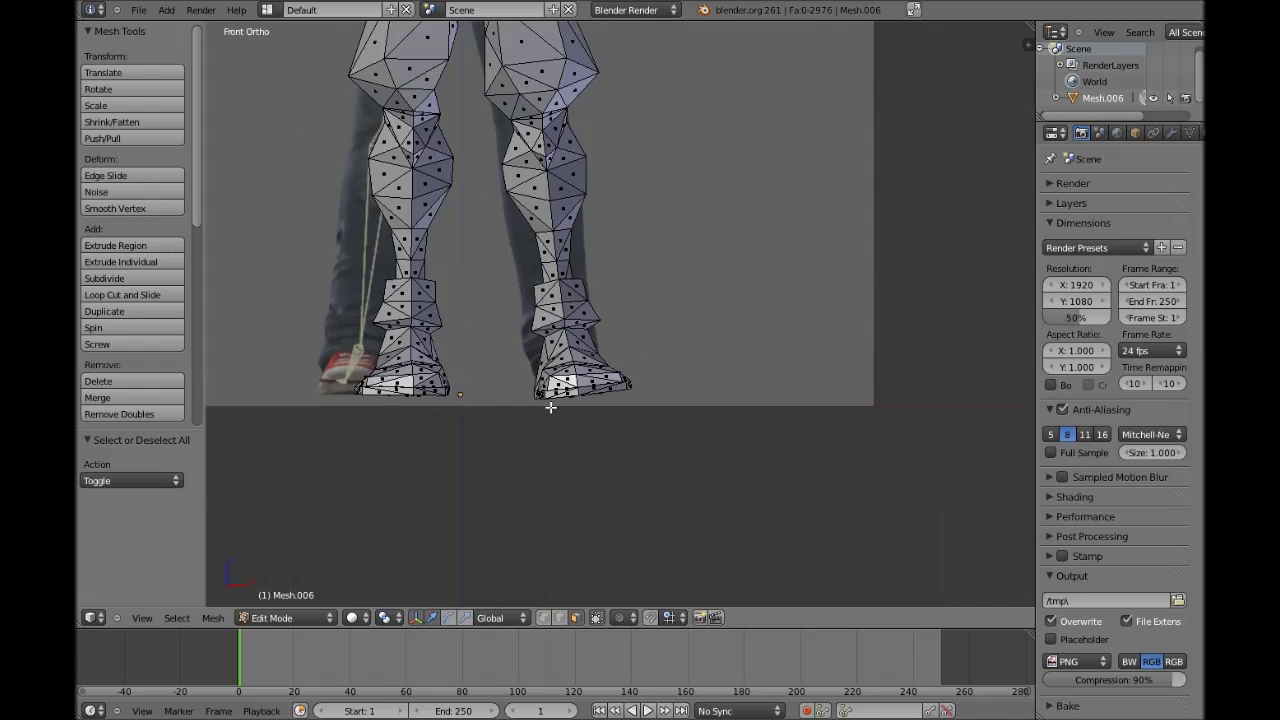
{"action": "scroll", "coordinate": [550, 407], "scroll_direction": "up", "scroll_amount": 3}
{"action": "scroll", "coordinate": [352, 420], "scroll_direction": "down", "scroll_amount": 3, "text": "shift"}
{"action": "key", "text": "z"}
{"action": "key", "text": "b"}
{"action": "left_click_drag", "start_coordinate": [407, 438], "coordinate": [667, 257]}
{"action": "key", "text": "r"}
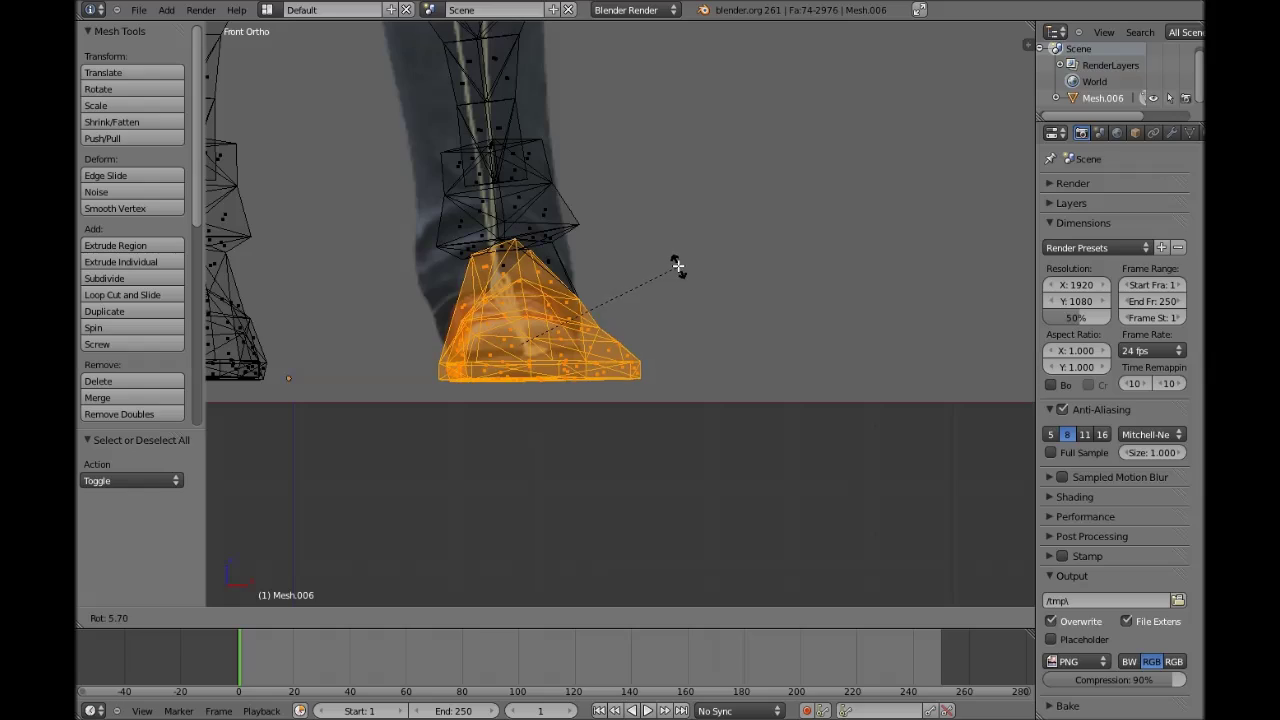
{"action": "left_click", "coordinate": [674, 265]}
{"action": "key", "text": "a"}
{"action": "key", "text": "z"}
{"action": "mouse_move", "coordinate": [674, 263]}
{"action": "middle_mouse_down"}
{"action": "mouse_move", "coordinate": [740, 217]}
{"action": "mouse_move", "coordinate": [774, 171]}
{"action": "mouse_move", "coordinate": [663, 303]}
{"action": "mouse_move", "coordinate": [628, 250]}
{"action": "middle_mouse_up"}
{"action": "key", "text": "ctrl+z"}
{"action": "scroll", "coordinate": [628, 250], "scroll_direction": "down", "scroll_amount": 3}
Step: Try rotating the left foot together with the ankle cuff in front wireframe view, and clear the selection
{"action": "key", "text": "KP_1"}
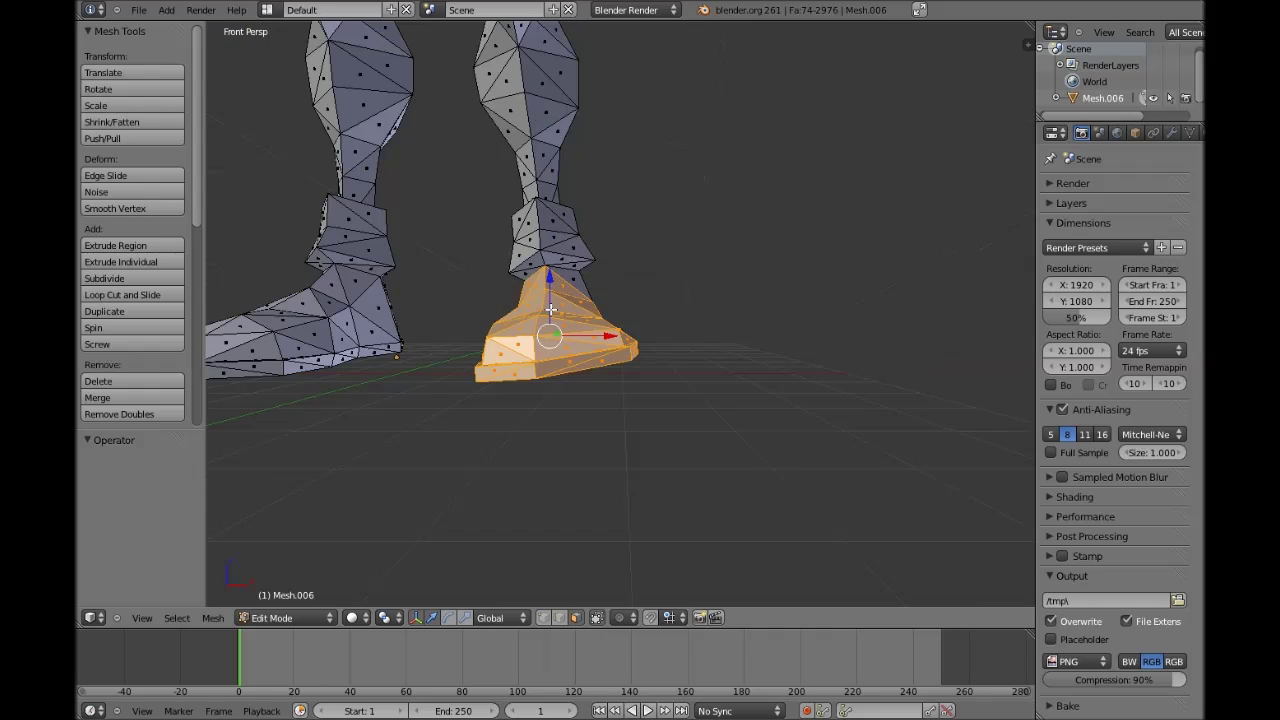
{"action": "key", "text": "z"}
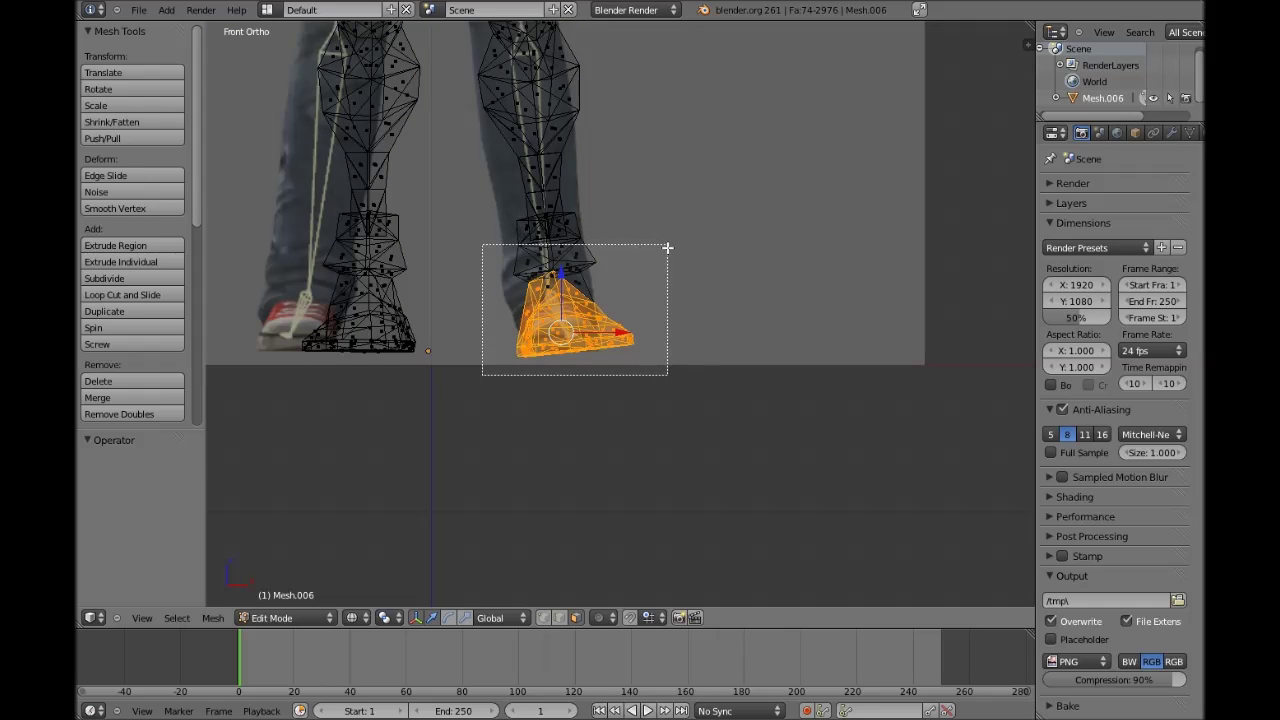
{"action": "left_click_drag", "start_coordinate": [667, 247], "coordinate": [667, 247]}
{"action": "key", "text": "r"}
{"action": "left_click", "coordinate": [620, 198]}
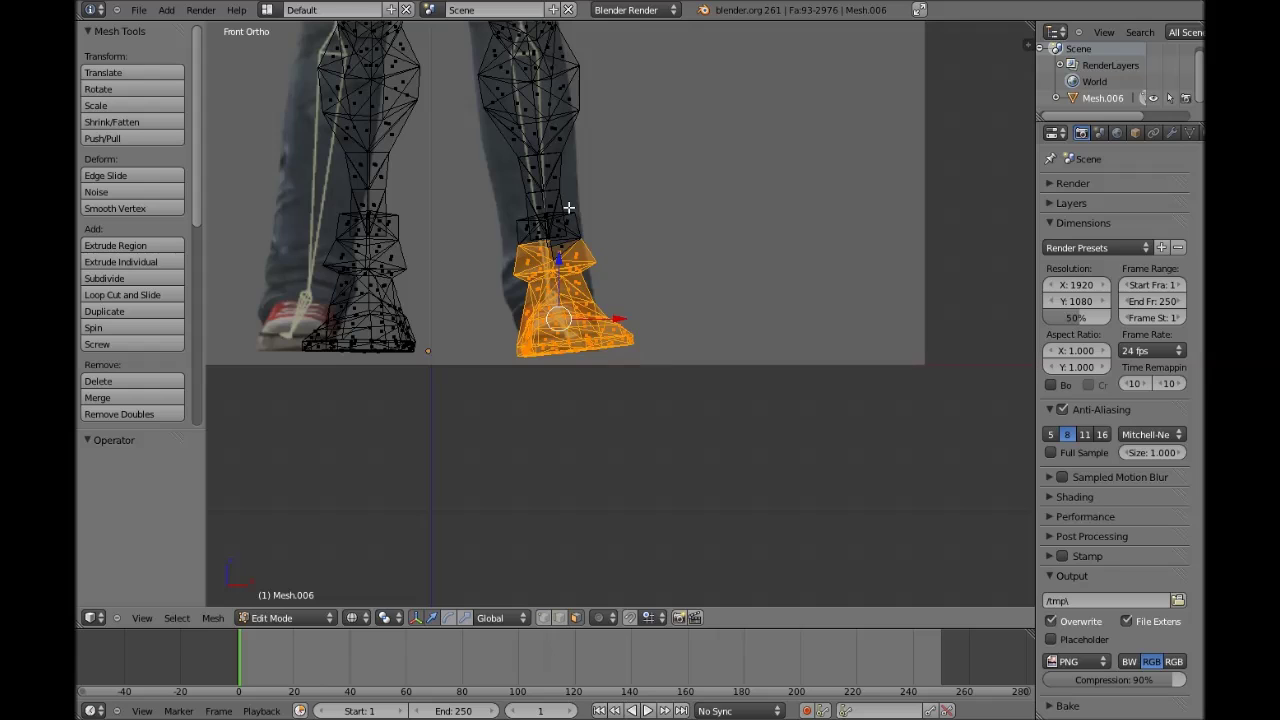
{"action": "key", "text": "a"}
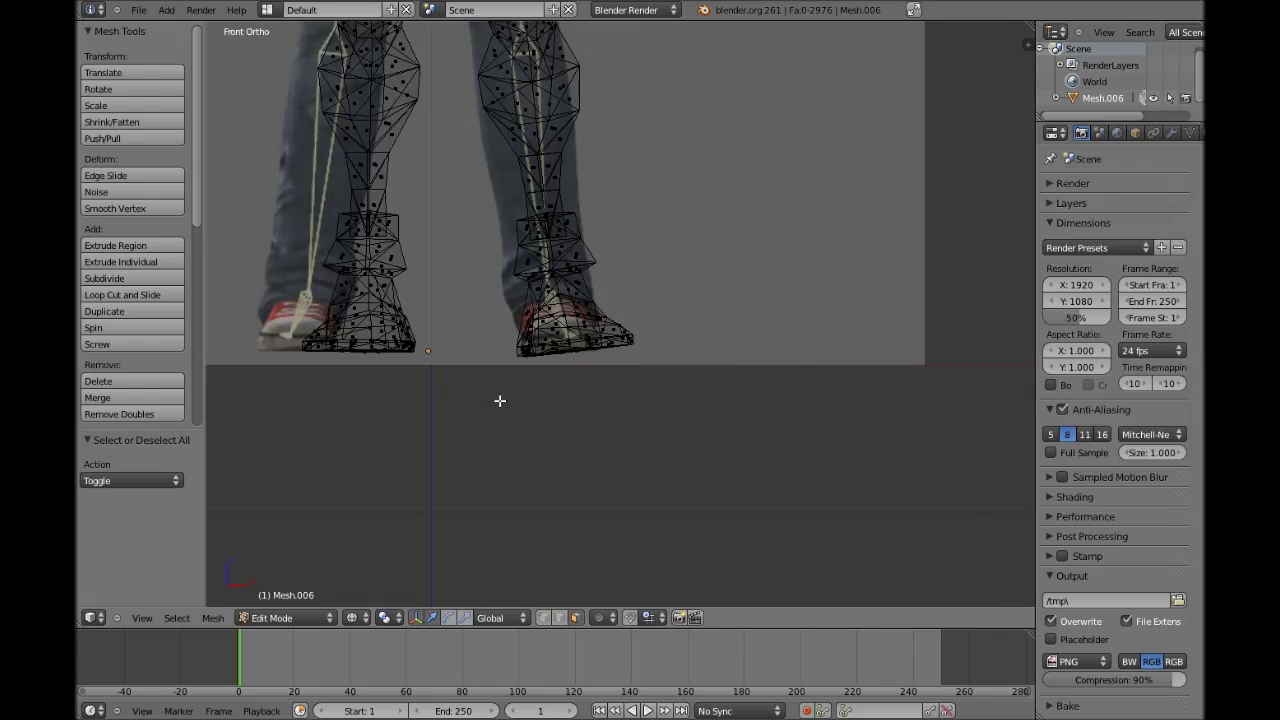
Step: Level the left foot slightly, try moving it about -1.134 along Z away from the leg, undo that move and deselect
{"action": "key", "text": "g"}
{"action": "left_click", "coordinate": [614, 294]}
{"action": "key", "text": "g"}
{"action": "left_click", "coordinate": [616, 338]}
{"action": "middle_click_drag", "start_coordinate": [616, 338], "coordinate": [458, 383]}
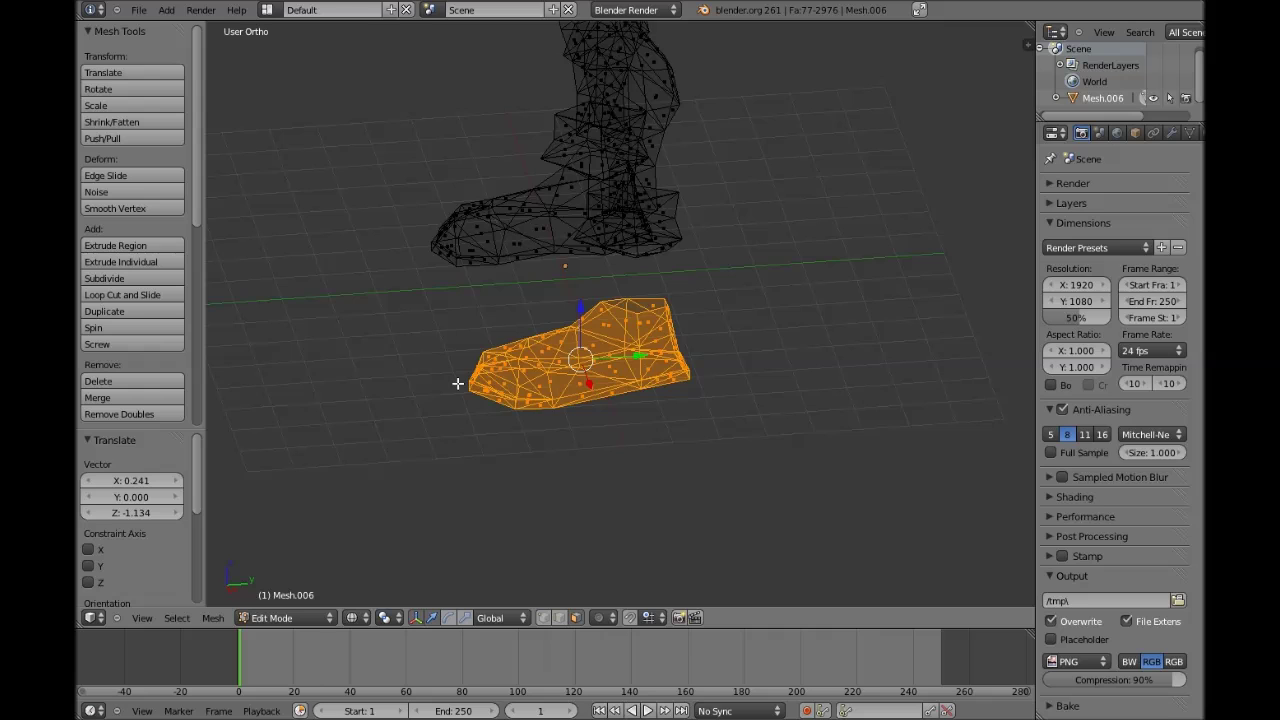
{"action": "key", "text": "KP_1"}
{"action": "key", "text": "ctrl+z"}
{"action": "key", "text": "ctrl+z"}
{"action": "key", "text": "a"}
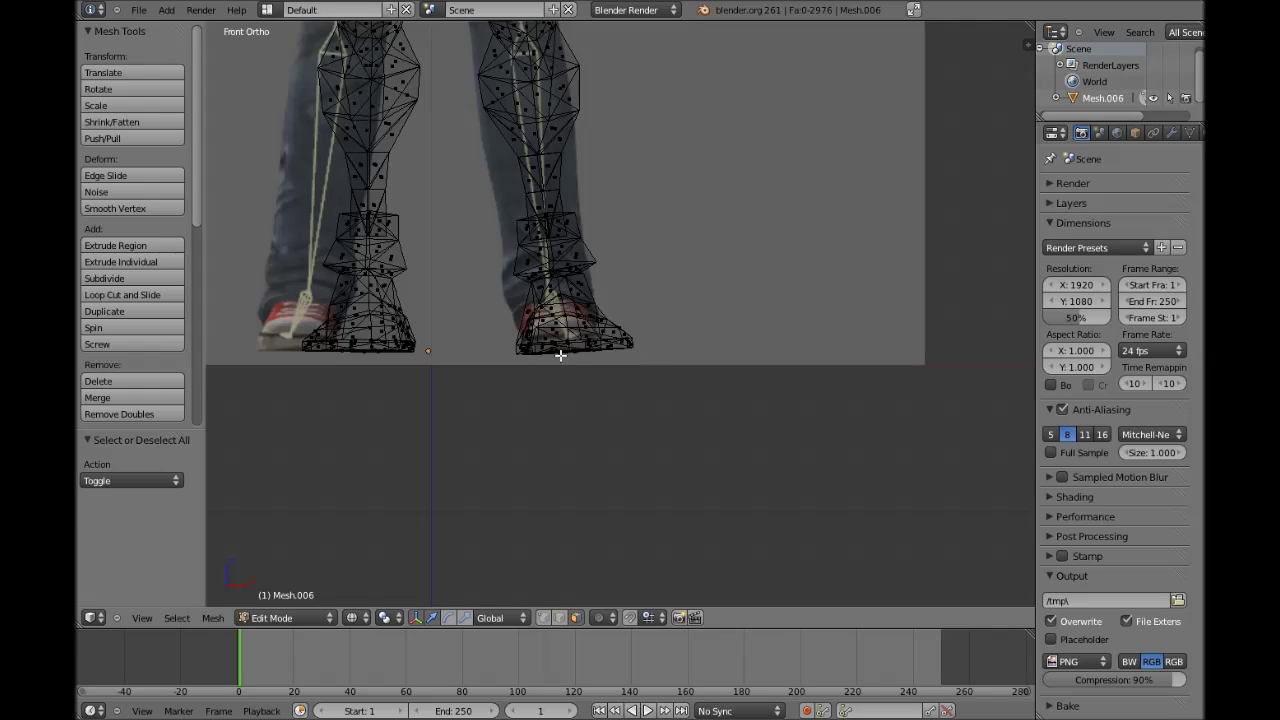
Step: Remove doubles across the whole character mesh and clear the selection
{"action": "key", "text": "a"}
{"action": "key", "text": "w"}
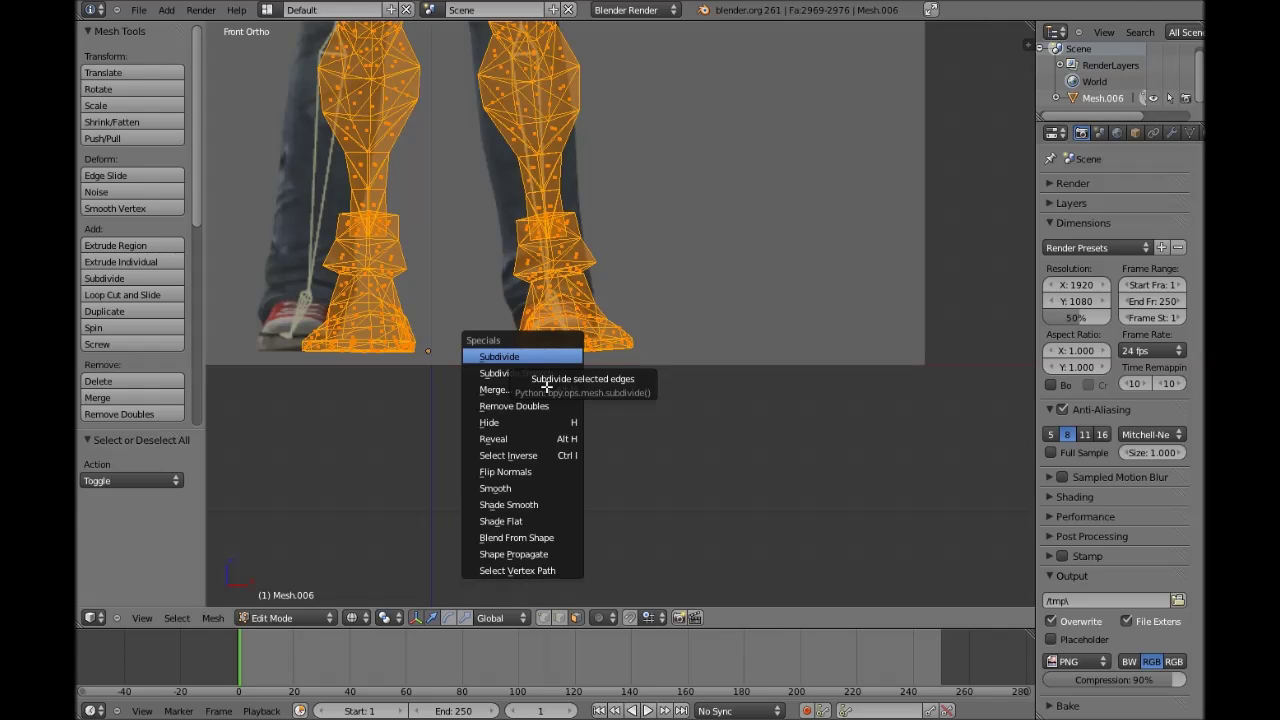
{"action": "left_click", "coordinate": [541, 405]}
{"action": "key", "text": "a"}
{"action": "key", "text": "a"}
{"action": "key", "text": "a"}
Step: Try moving the left foot to test its connection to the leg, and undo the move
{"action": "key", "text": "b"}
{"action": "left_click_drag", "start_coordinate": [503, 372], "coordinate": [646, 286]}
{"action": "key", "text": "g"}
{"action": "left_click", "coordinate": [658, 348]}
{"action": "key", "text": "ctrl+z"}
{"action": "key", "text": "ctrl+z"}
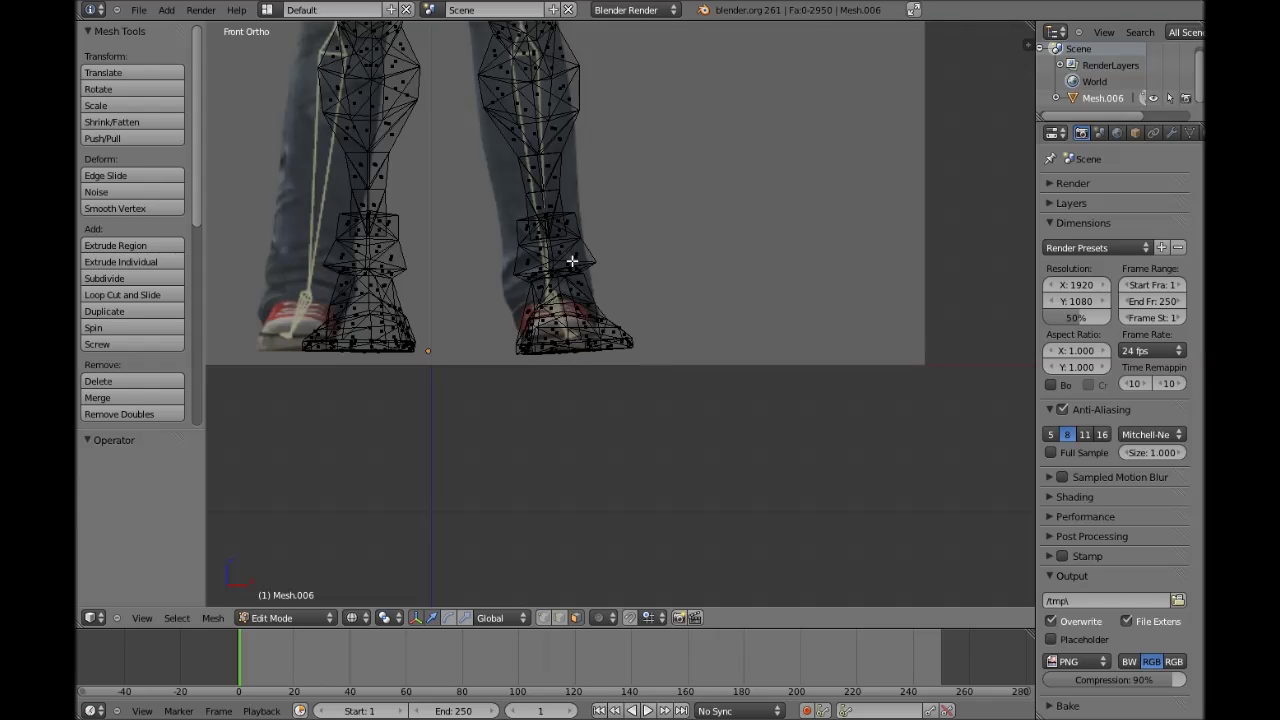
{"action": "scroll", "coordinate": [572, 261], "scroll_direction": "up", "scroll_amount": 3}
{"action": "key", "text": "b"}
{"action": "left_click_drag", "start_coordinate": [410, 507], "coordinate": [671, 339]}
{"action": "key", "text": "r"}
{"action": "right_click", "coordinate": [678, 344]}
{"action": "key", "text": "a"}
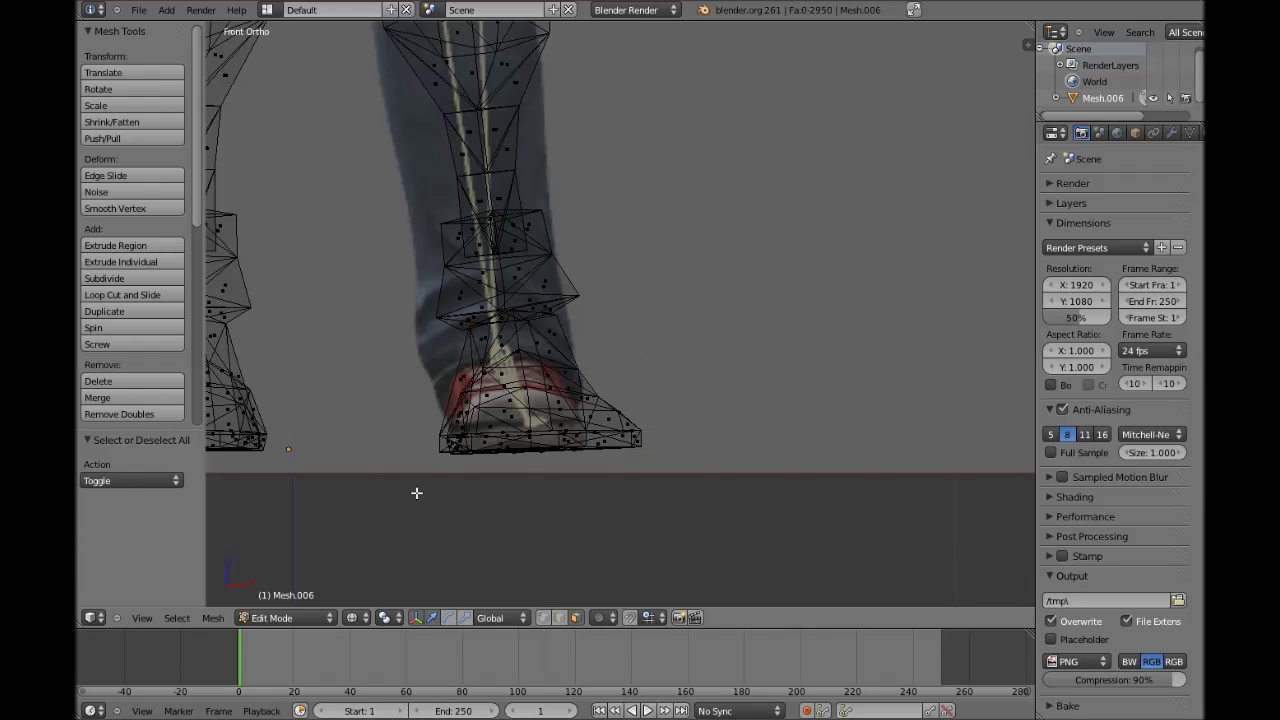
Step: Rotate the lower part of the left foot about 0.355°, deselect it and return to solid display
{"action": "key", "text": "b"}
{"action": "left_click_drag", "start_coordinate": [416, 493], "coordinate": [676, 394]}
{"action": "key", "text": "r"}
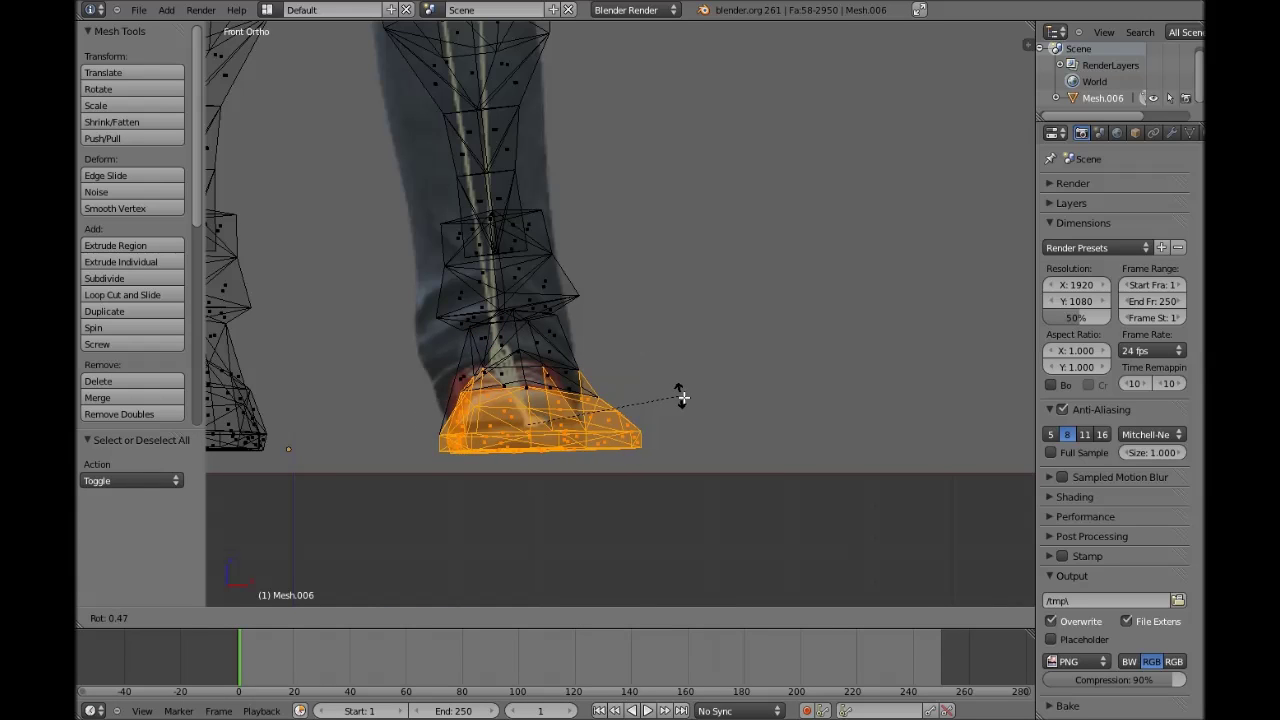
{"action": "right_click", "coordinate": [678, 396]}
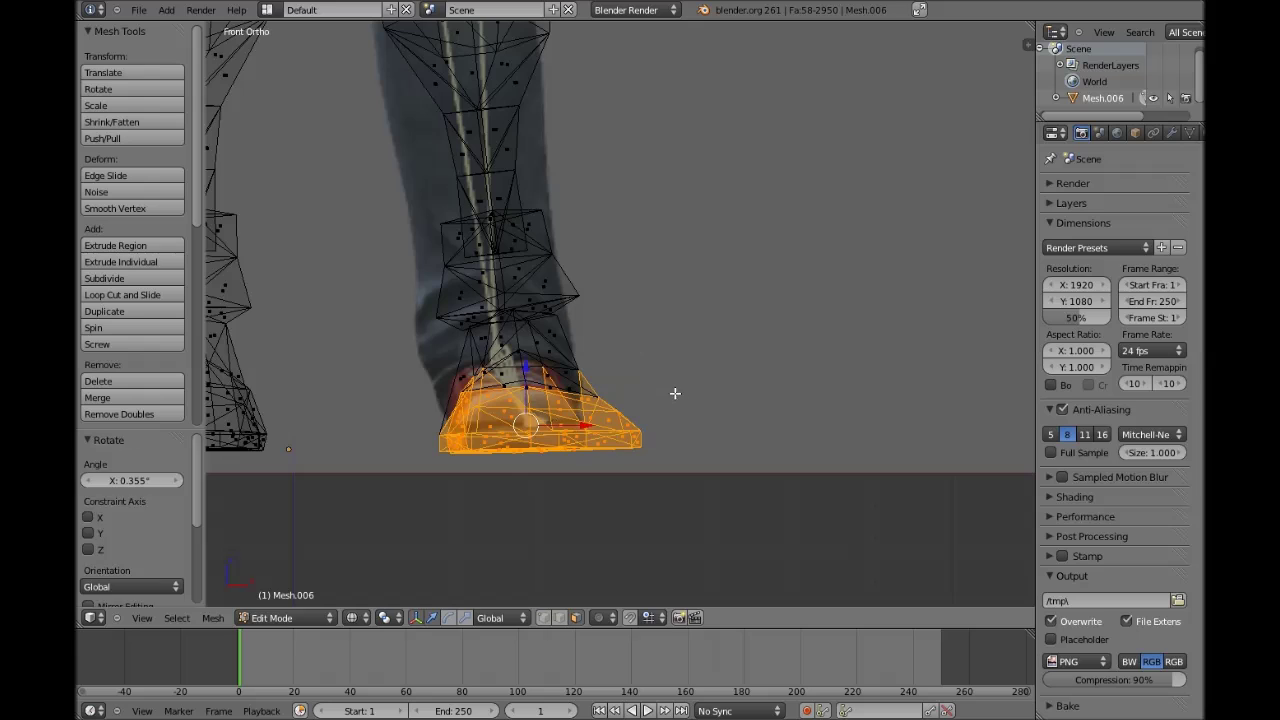
{"action": "key", "text": "a"}
{"action": "key", "text": "z"}
{"action": "scroll", "coordinate": [627, 353], "scroll_direction": "down", "scroll_amount": 4}
{"action": "scroll", "coordinate": [627, 353], "scroll_direction": "up", "scroll_amount": 9, "text": "shift"}
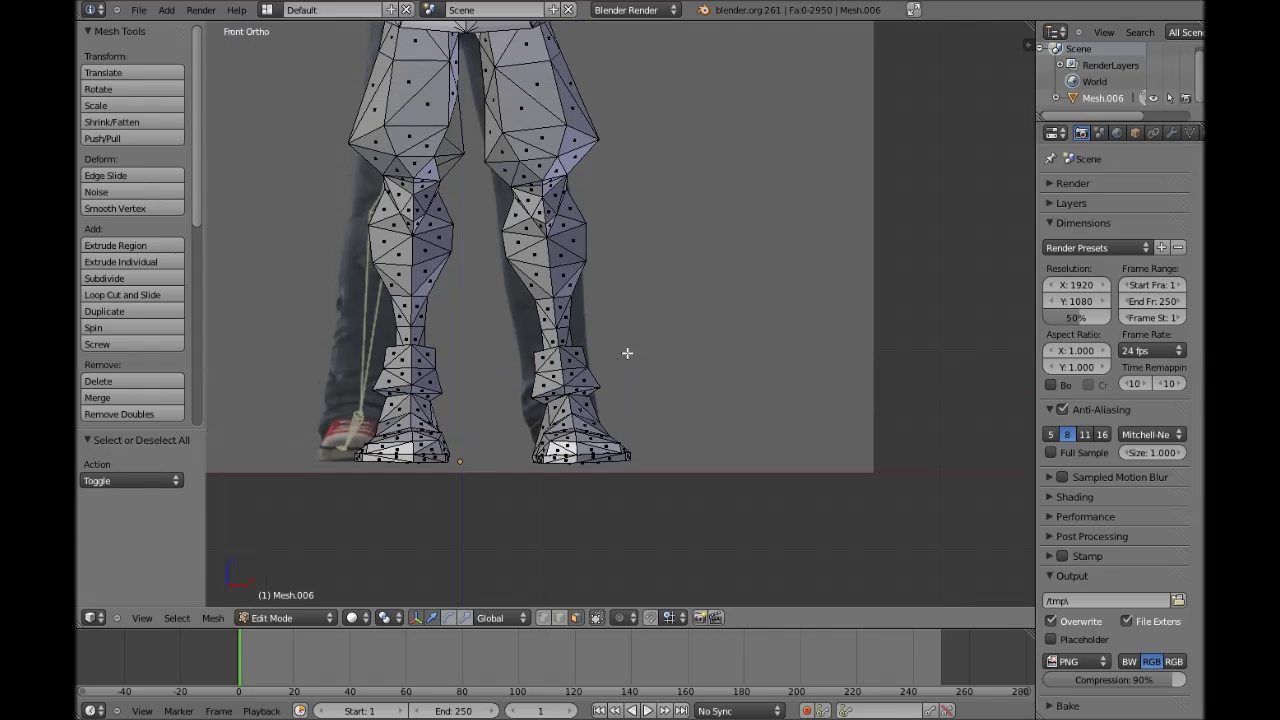
{"action": "scroll", "coordinate": [627, 353], "scroll_direction": "down", "scroll_amount": 4, "text": "ctrl"}
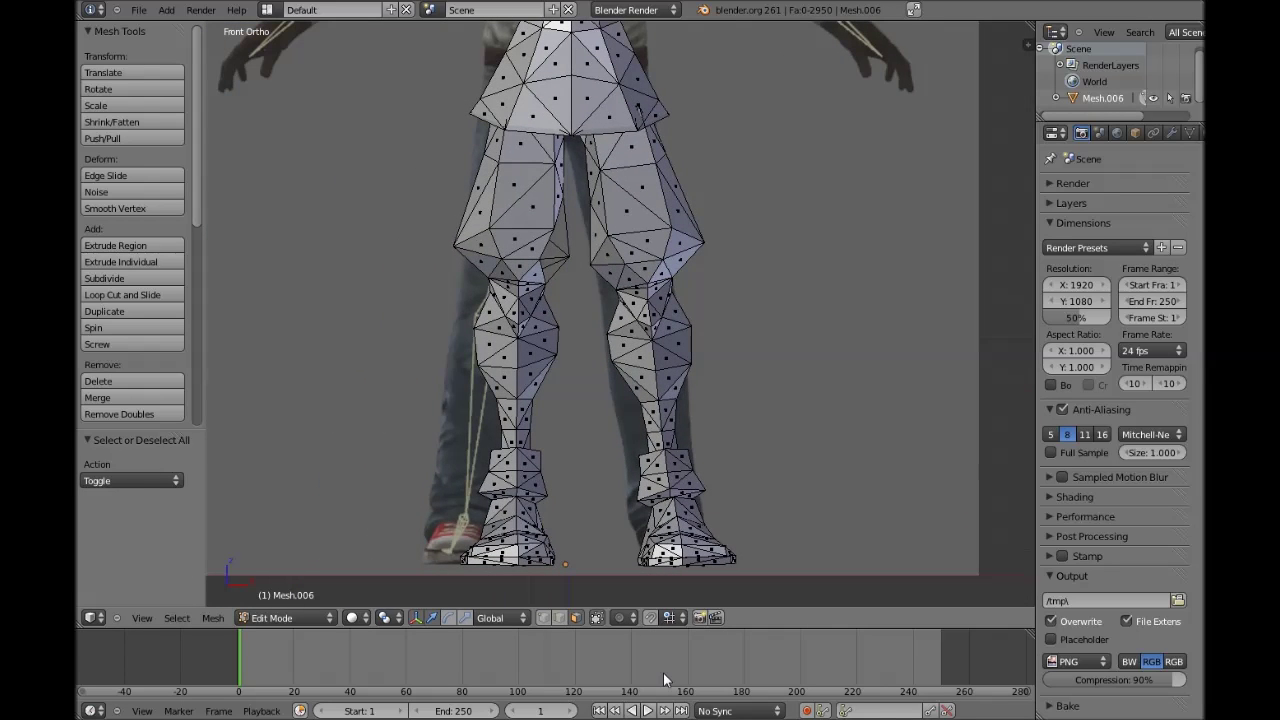
Step: Select the whole right leg in wireframe and move it outward toward the reference leg
{"action": "key", "text": "z"}
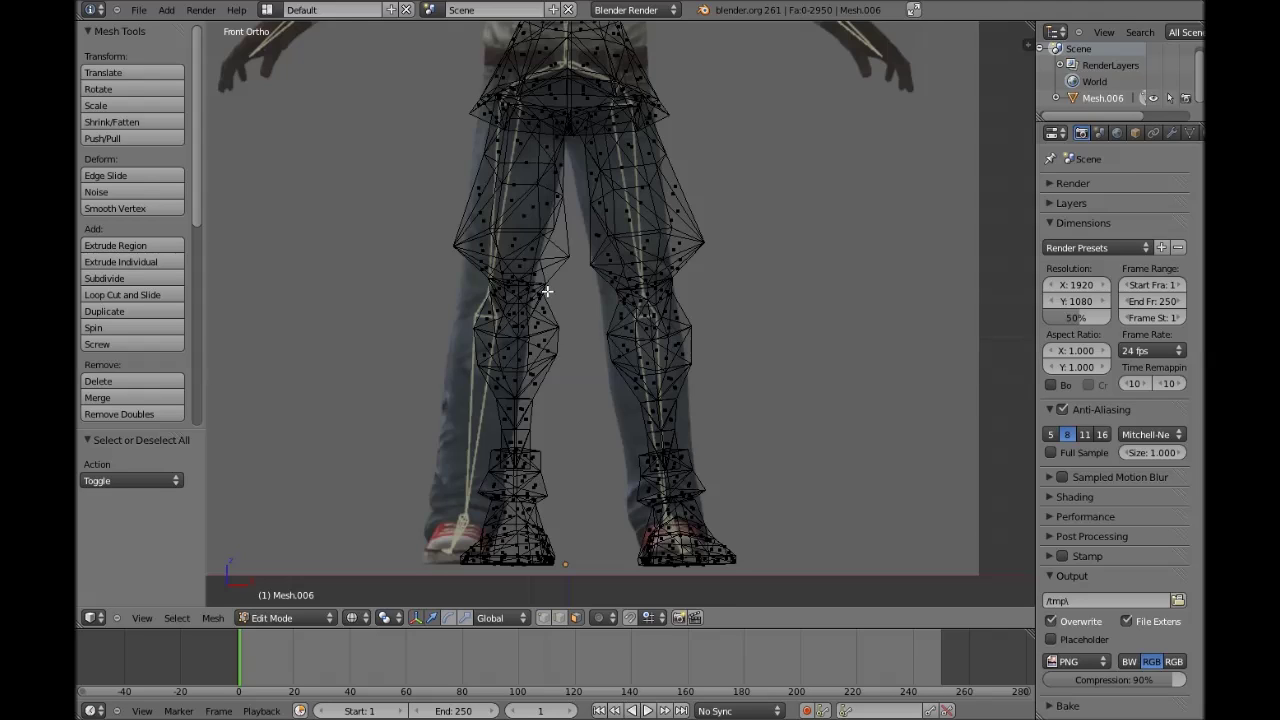
{"action": "key", "text": "z"}
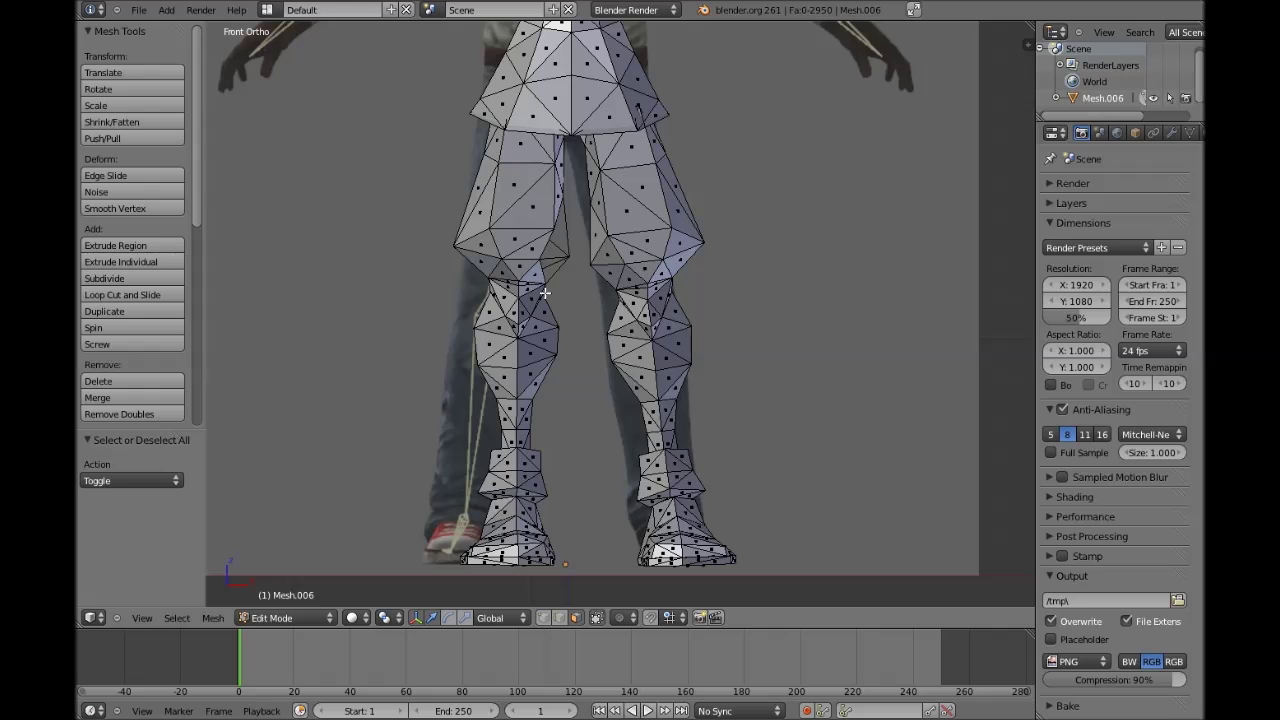
{"action": "key", "text": "z"}
{"action": "left_click_drag", "start_coordinate": [569, 455], "coordinate": [578, 122]}
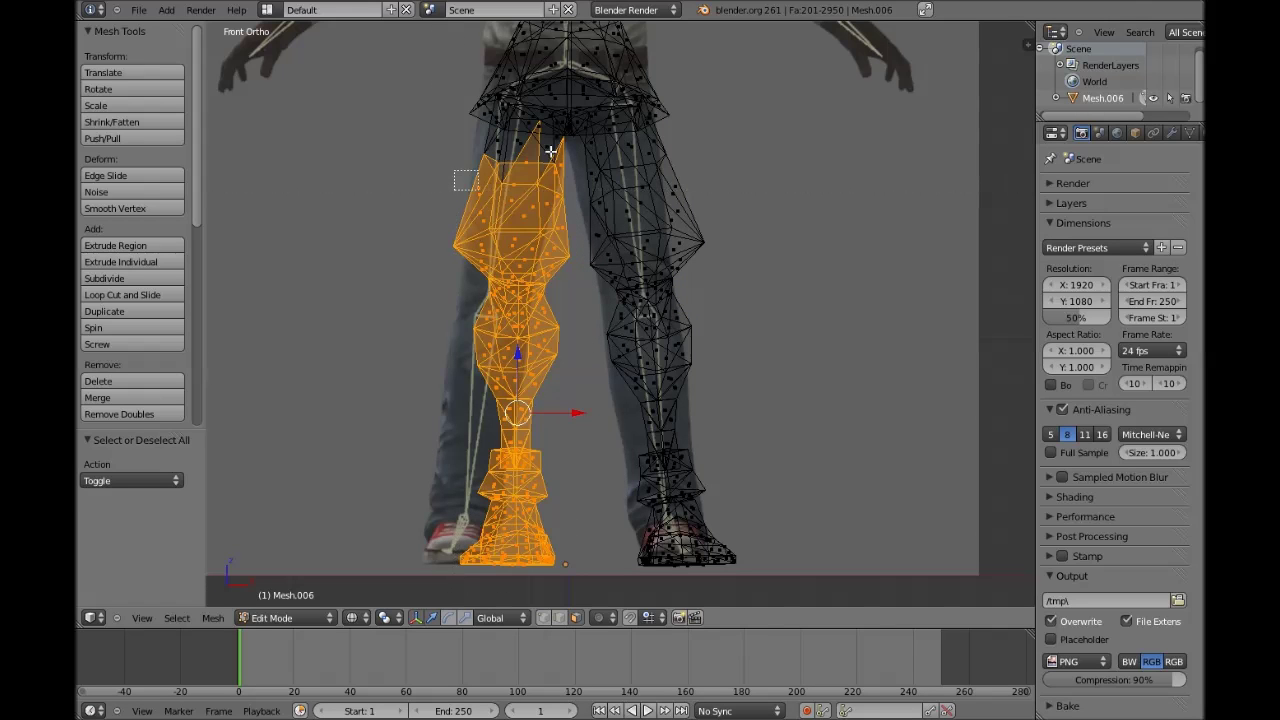
{"action": "key", "text": "g"}
{"action": "left_click", "coordinate": [520, 130]}
Step: Rotate the right leg about 4.951° and a further 0.324° to follow the reference leg, and deselect it in solid display
{"action": "key", "text": "r"}
{"action": "left_click", "coordinate": [522, 128]}
{"action": "key", "text": "r"}
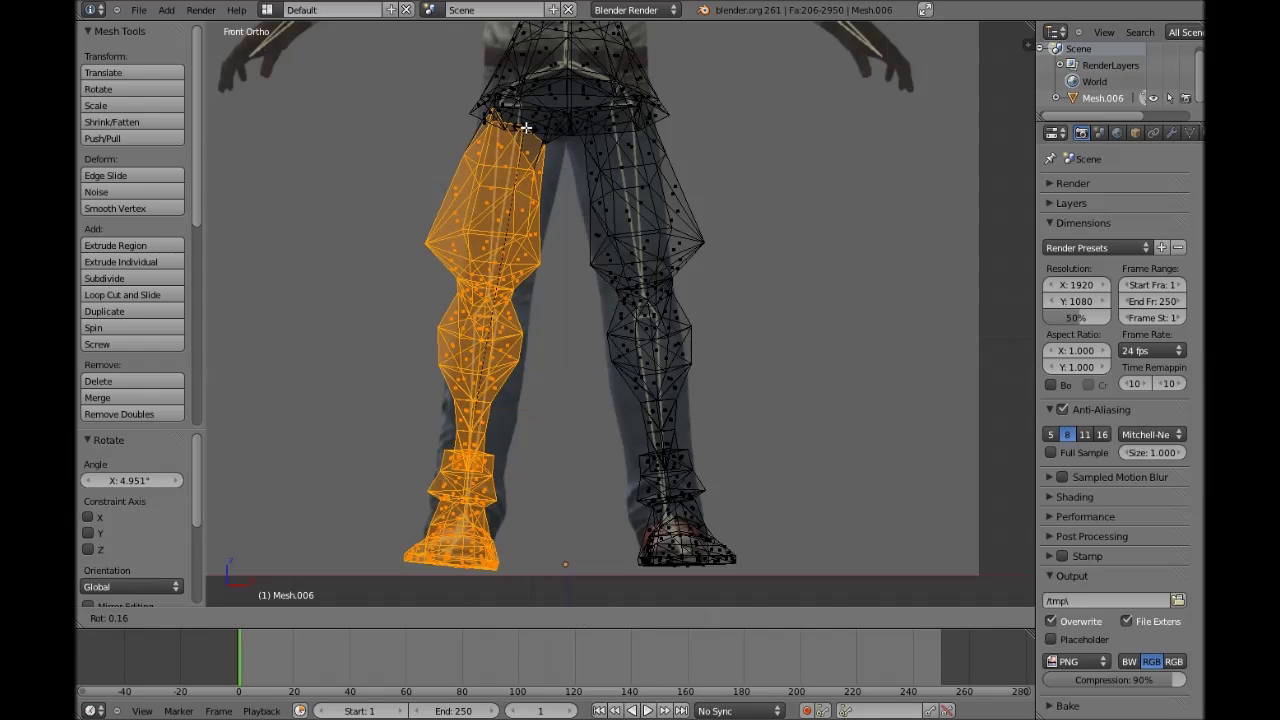
{"action": "left_click", "coordinate": [318, 384]}
{"action": "scroll", "coordinate": [314, 386], "scroll_direction": "down", "scroll_amount": 4, "text": "ctrl"}
{"action": "key", "text": "z"}
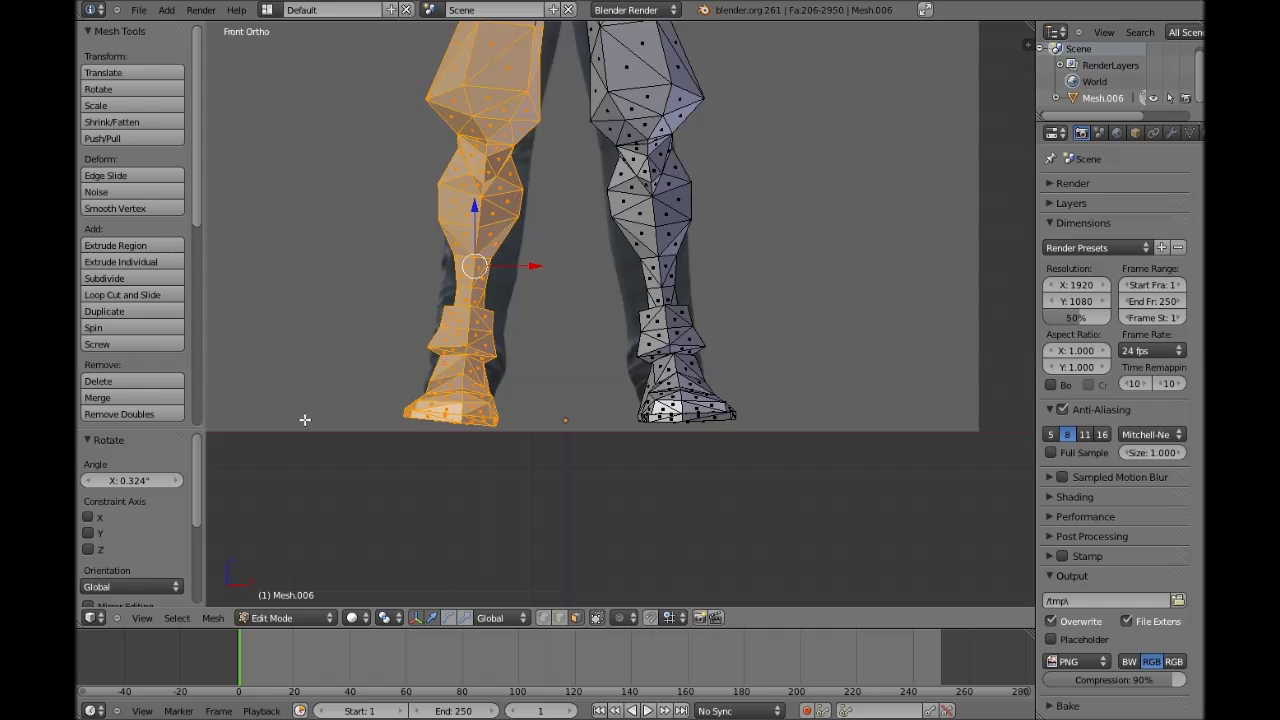
{"action": "key", "text": "a"}
Step: Select the lower right foot in wireframe, rotate it about -5.843° to lie flat and raise it about 0.06
{"action": "scroll", "coordinate": [303, 422], "scroll_direction": "up", "scroll_amount": 3, "text": "shift"}
{"action": "scroll", "coordinate": [302, 426], "scroll_direction": "down", "scroll_amount": 4, "text": "shift"}
{"action": "scroll", "coordinate": [303, 428], "scroll_direction": "down", "scroll_amount": 2, "text": "ctrl"}
{"action": "key", "text": "z"}
{"action": "scroll", "coordinate": [311, 425], "scroll_direction": "up", "scroll_amount": 4}
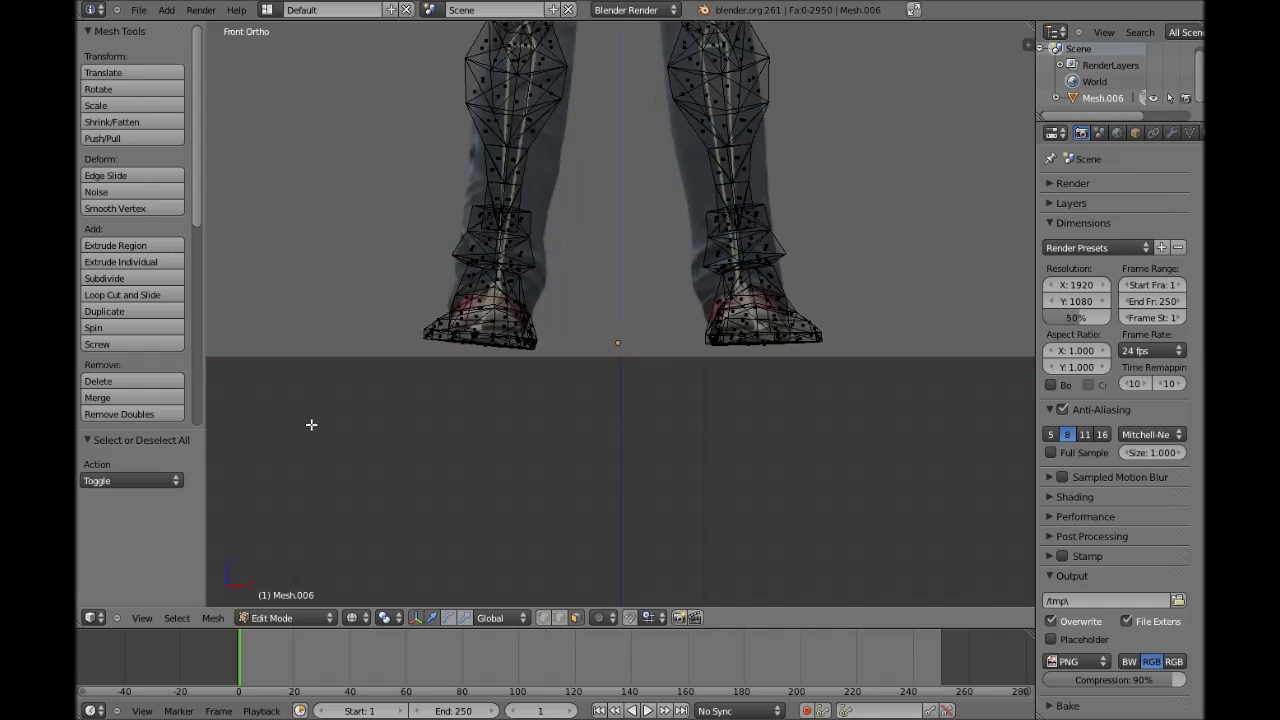
{"action": "key", "text": "b"}
{"action": "left_click_drag", "start_coordinate": [240, 405], "coordinate": [549, 306]}
{"action": "key", "text": "r"}
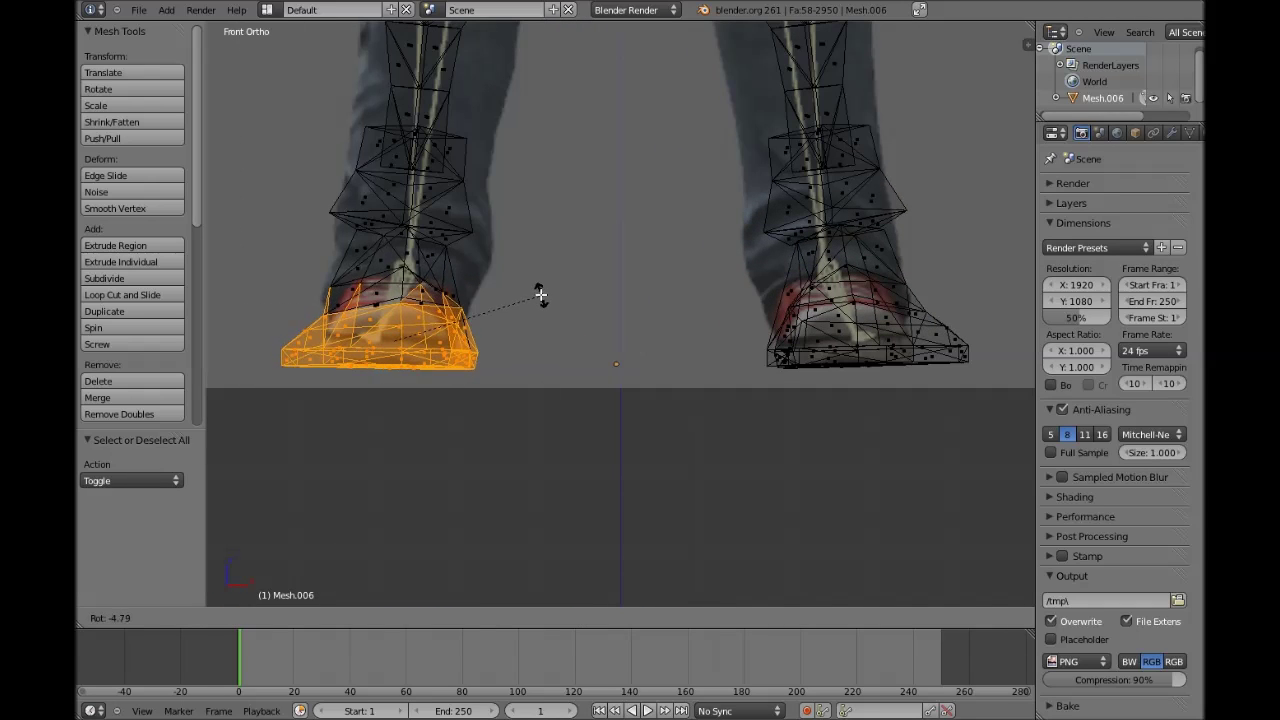
{"action": "left_click", "coordinate": [542, 290]}
{"action": "key", "text": "g"}
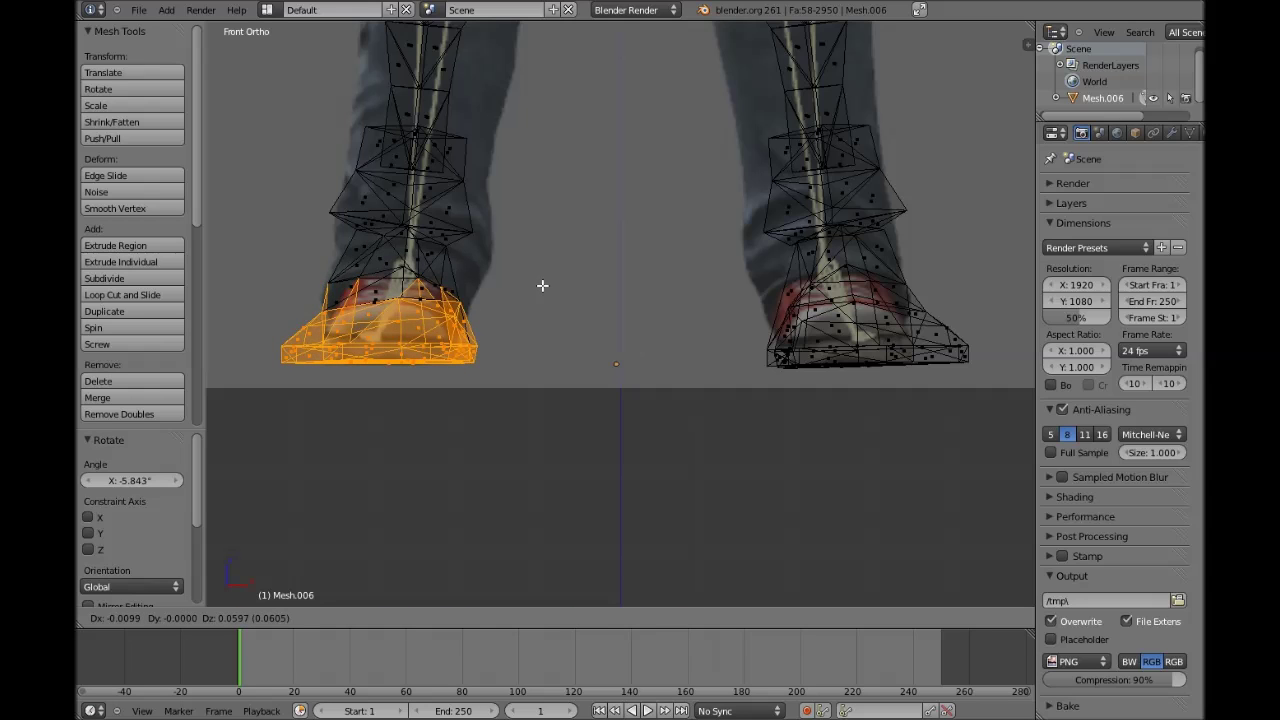
{"action": "left_click", "coordinate": [544, 286]}
Step: Leave Edit Mode and examine the reposed legs and the skirt hem in solid display against the reference
{"action": "key", "text": "Tab"}
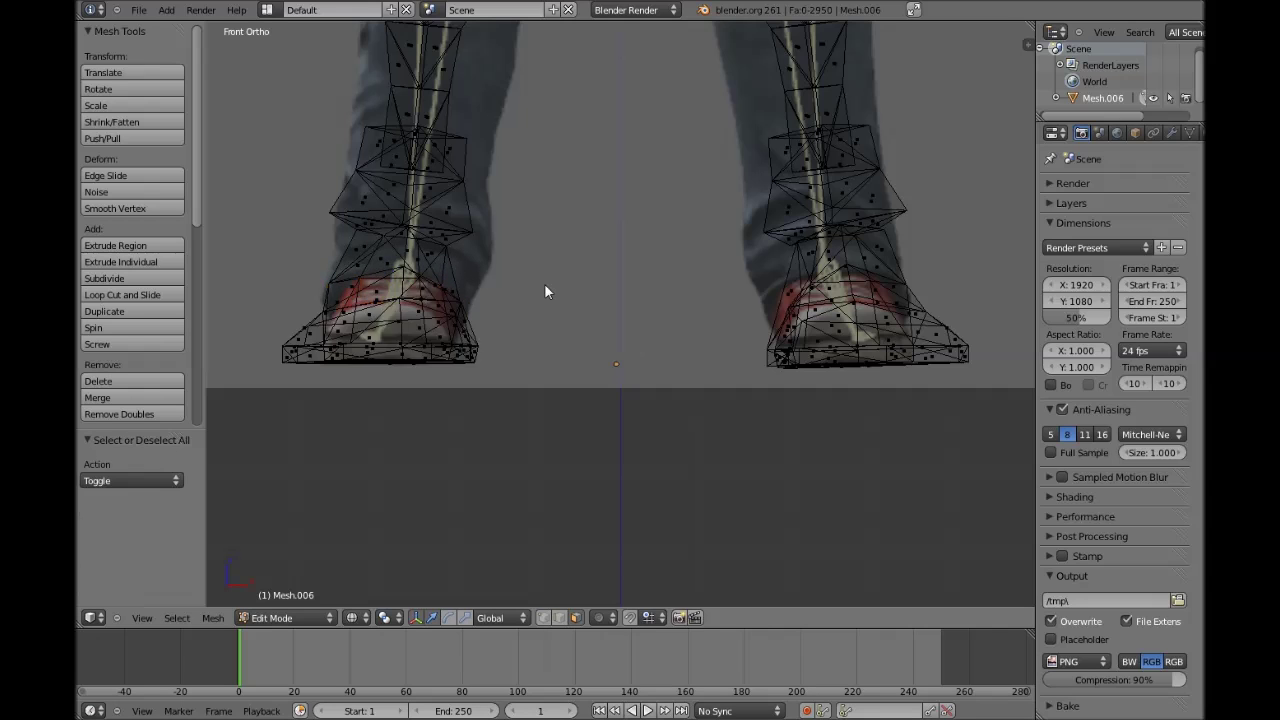
{"action": "key", "text": "z"}
{"action": "scroll", "coordinate": [545, 286], "scroll_direction": "down", "scroll_amount": 6}
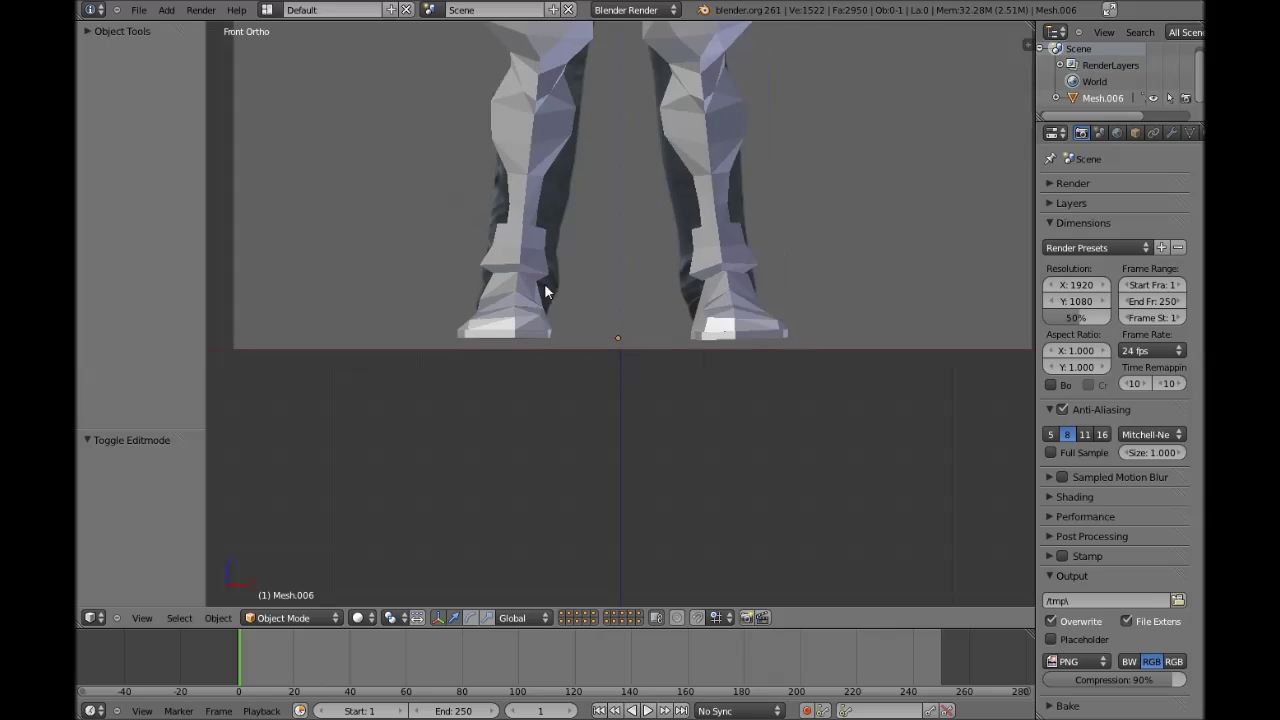
{"action": "scroll", "coordinate": [545, 286], "scroll_direction": "up", "scroll_amount": 12, "text": "shift"}
{"action": "key", "text": "z"}
{"action": "key", "text": "z"}
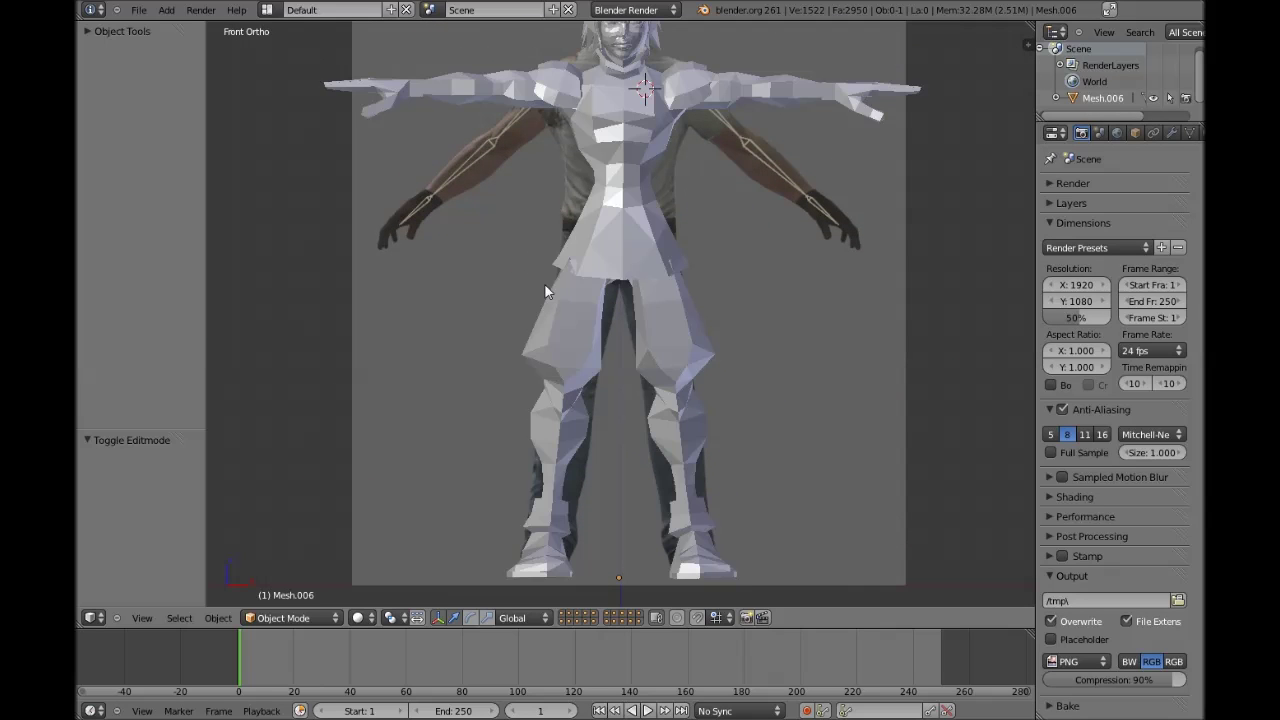
{"action": "scroll", "coordinate": [544, 283], "scroll_direction": "up", "scroll_amount": 8}
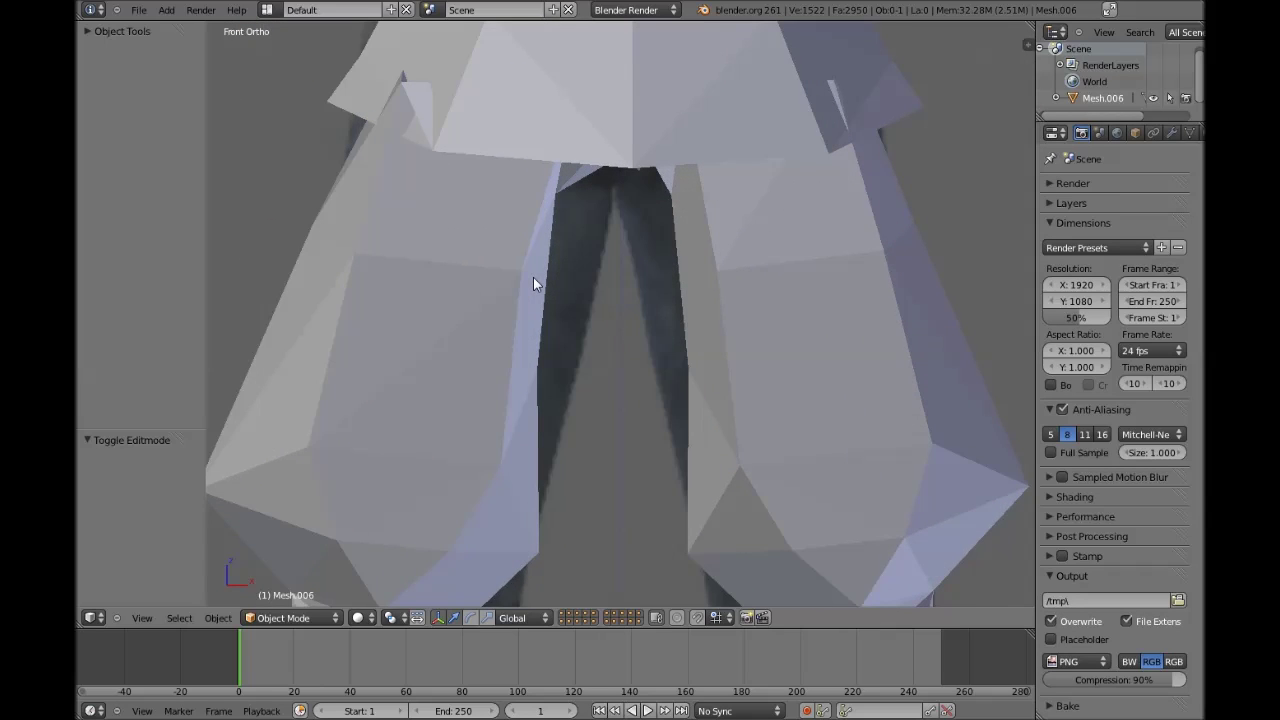
{"action": "middle_click_drag", "start_coordinate": [549, 280], "coordinate": [459, 245]}
{"action": "key", "text": "z"}
{"action": "key", "text": "z"}
Step: Tuck the upper thigh vertices poking through both sides of the skirt hem back inside the skirt in Edit Mode
{"action": "key", "text": "Tab"}
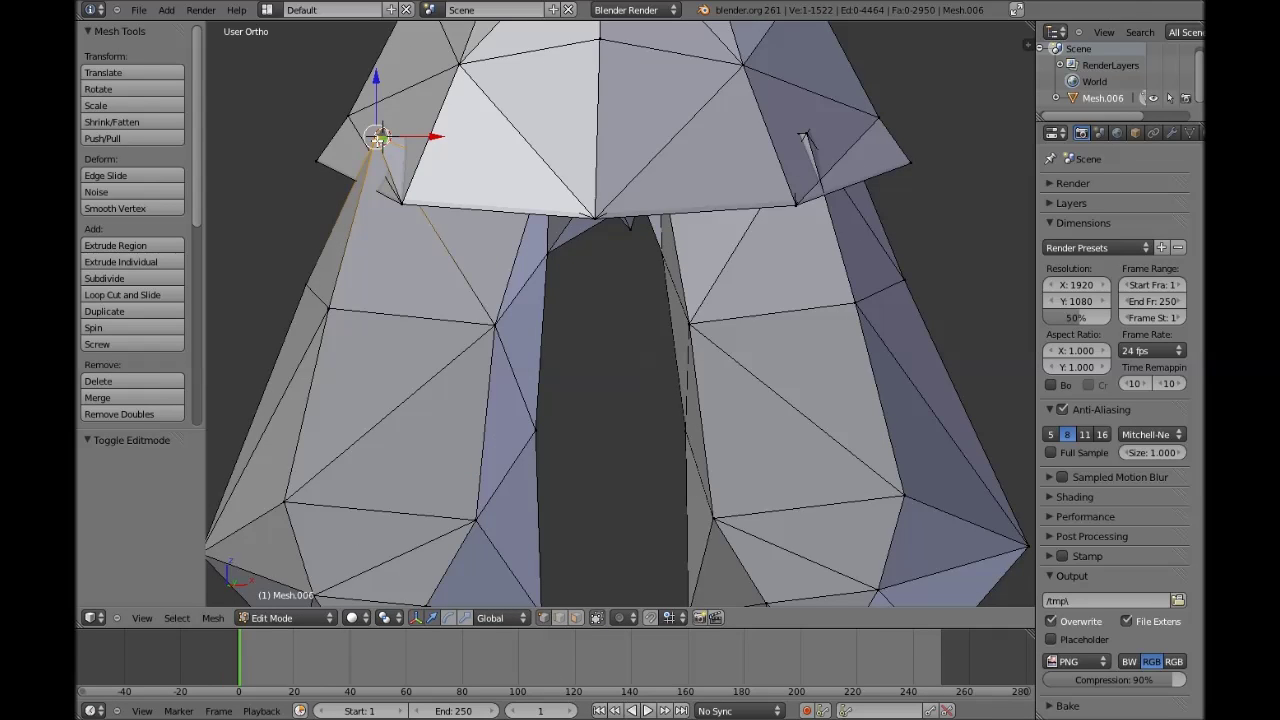
{"action": "left_click_drag", "start_coordinate": [377, 138], "coordinate": [386, 147]}
{"action": "left_click", "coordinate": [407, 159]}
{"action": "mouse_move", "coordinate": [407, 159]}
{"action": "middle_mouse_down"}
{"action": "mouse_move", "coordinate": [450, 146]}
{"action": "mouse_move", "coordinate": [395, 174]}
{"action": "middle_mouse_up"}
{"action": "key", "text": "a"}
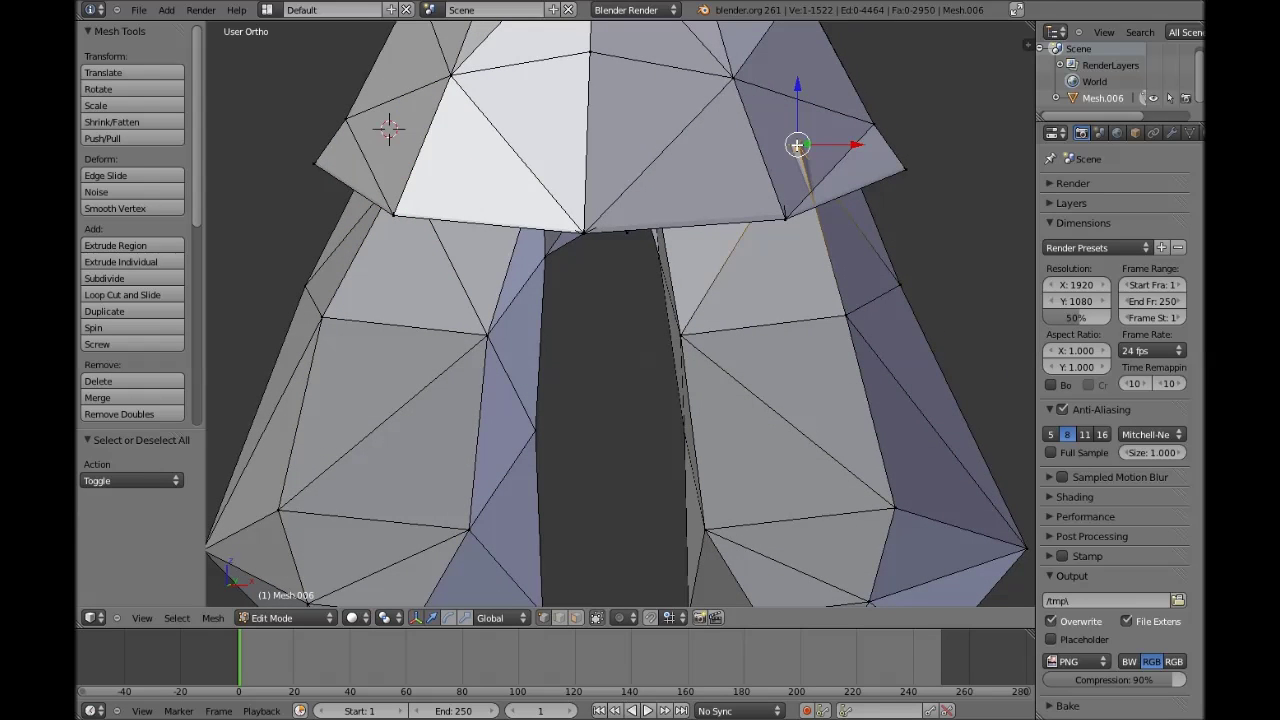
{"action": "key", "text": "z"}
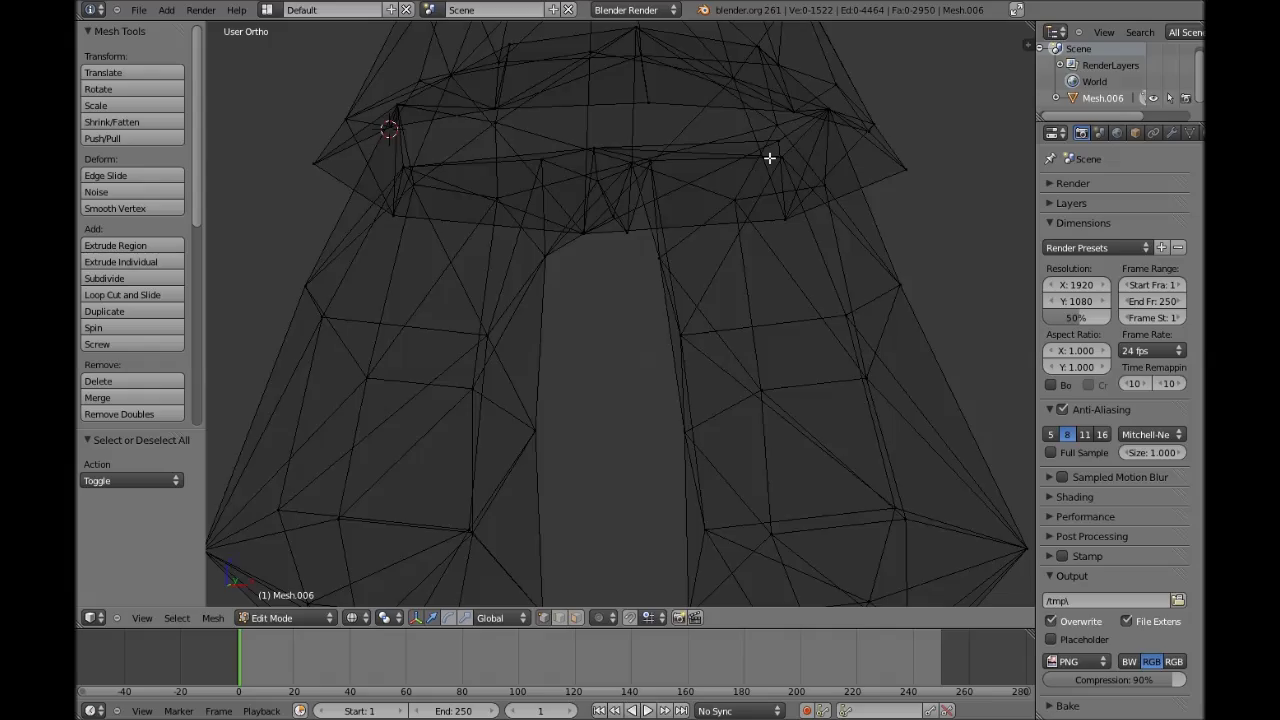
{"action": "key", "text": "z"}
Step: Examine the hips, crotch and legs from behind and from the front for remaining mesh defects
{"action": "middle_click_drag", "start_coordinate": [720, 178], "coordinate": [480, 206]}
{"action": "scroll", "coordinate": [594, 206], "scroll_direction": "down", "scroll_amount": 3}
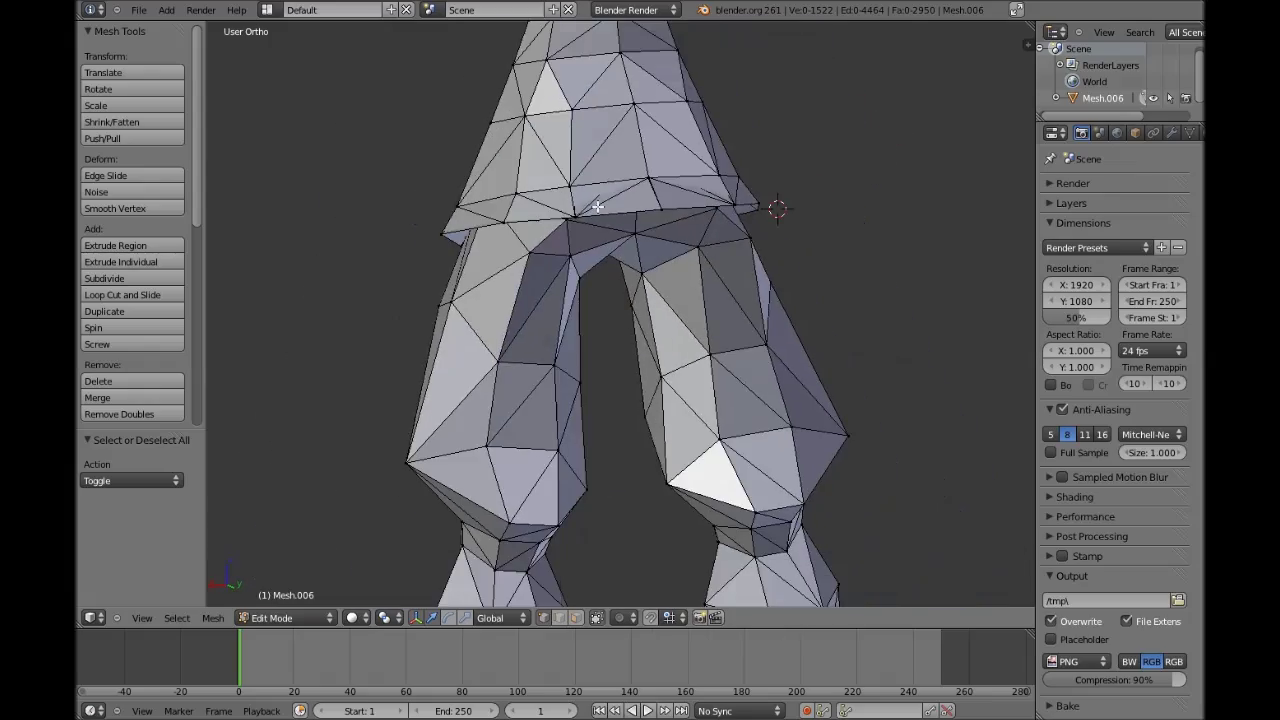
{"action": "middle_click_drag", "start_coordinate": [602, 205], "coordinate": [574, 188]}
{"action": "scroll", "coordinate": [491, 206], "scroll_direction": "down", "scroll_amount": 5}
{"action": "middle_click_drag", "start_coordinate": [491, 206], "coordinate": [548, 228]}
{"action": "scroll", "coordinate": [548, 228], "scroll_direction": "up", "scroll_amount": 1}
{"action": "key", "text": "KP_1"}
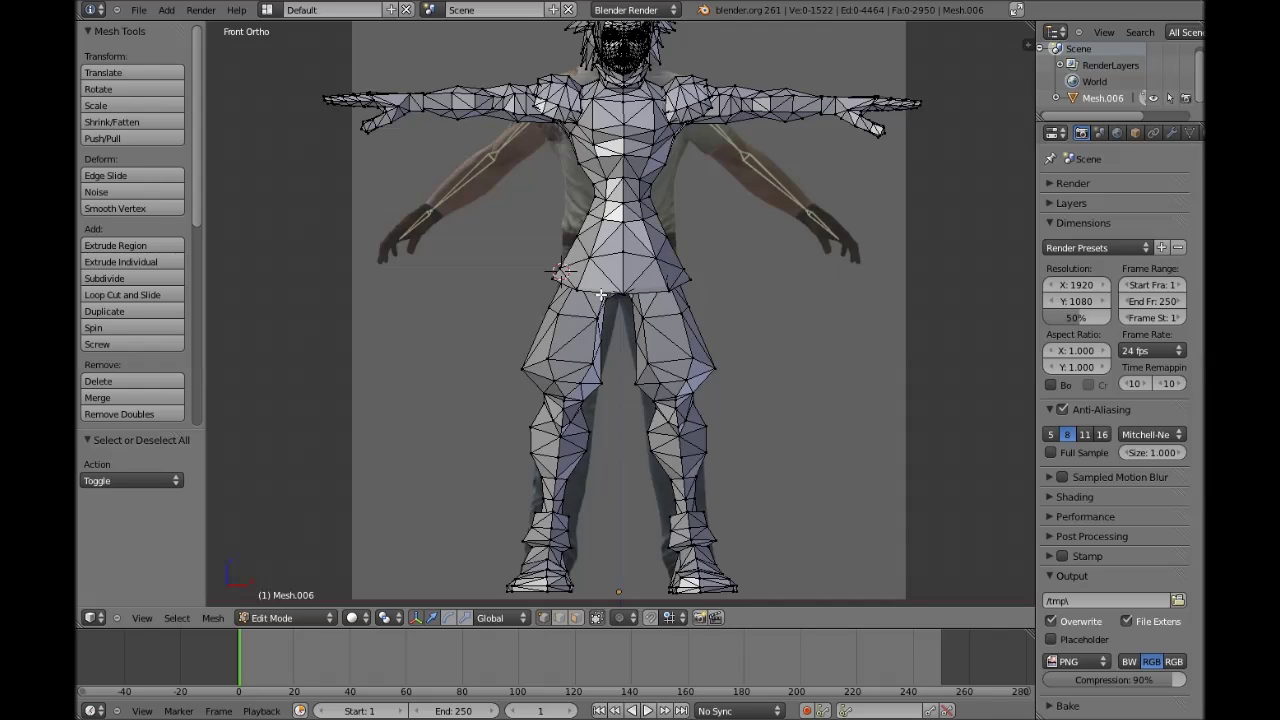
{"action": "scroll", "coordinate": [601, 295], "scroll_direction": "up", "scroll_amount": 3}
{"action": "scroll", "coordinate": [600, 295], "scroll_direction": "down", "scroll_amount": 3}
{"action": "mouse_move", "coordinate": [529, 307]}
{"action": "middle_mouse_down"}
{"action": "mouse_move", "coordinate": [497, 314]}
{"action": "mouse_move", "coordinate": [397, 463]}
{"action": "mouse_move", "coordinate": [762, 300]}
{"action": "mouse_move", "coordinate": [840, 426]}
{"action": "mouse_move", "coordinate": [600, 460]}
{"action": "mouse_move", "coordinate": [394, 303]}
{"action": "mouse_move", "coordinate": [202, 365]}
{"action": "mouse_move", "coordinate": [469, 271]}
{"action": "mouse_move", "coordinate": [440, 303]}
{"action": "mouse_move", "coordinate": [534, 297]}
{"action": "middle_mouse_up"}
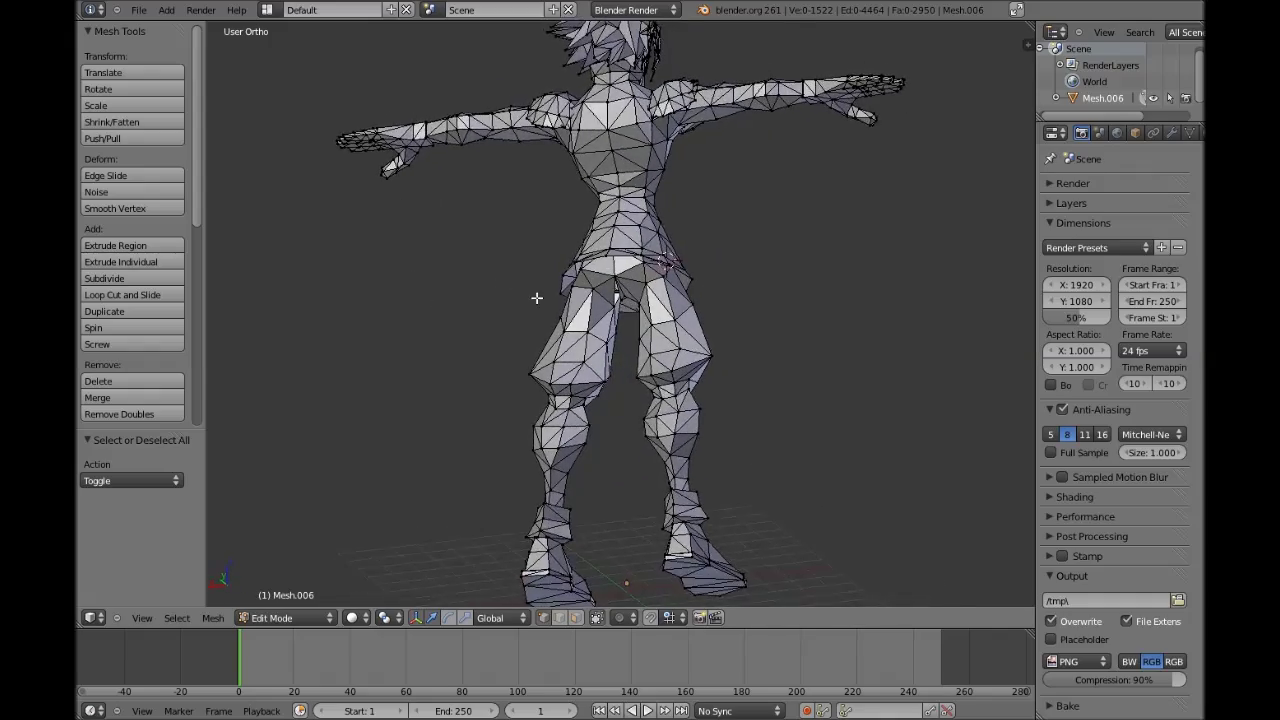
Step: Move the stray crotch vertex at the back down to the inner thigh to close the gap there
{"action": "scroll", "coordinate": [536, 297], "scroll_direction": "up", "scroll_amount": 5}
{"action": "scroll", "coordinate": [537, 298], "scroll_direction": "up", "scroll_amount": 7}
{"action": "middle_click_drag", "start_coordinate": [600, 254], "coordinate": [636, 190]}
{"action": "key", "text": "g"}
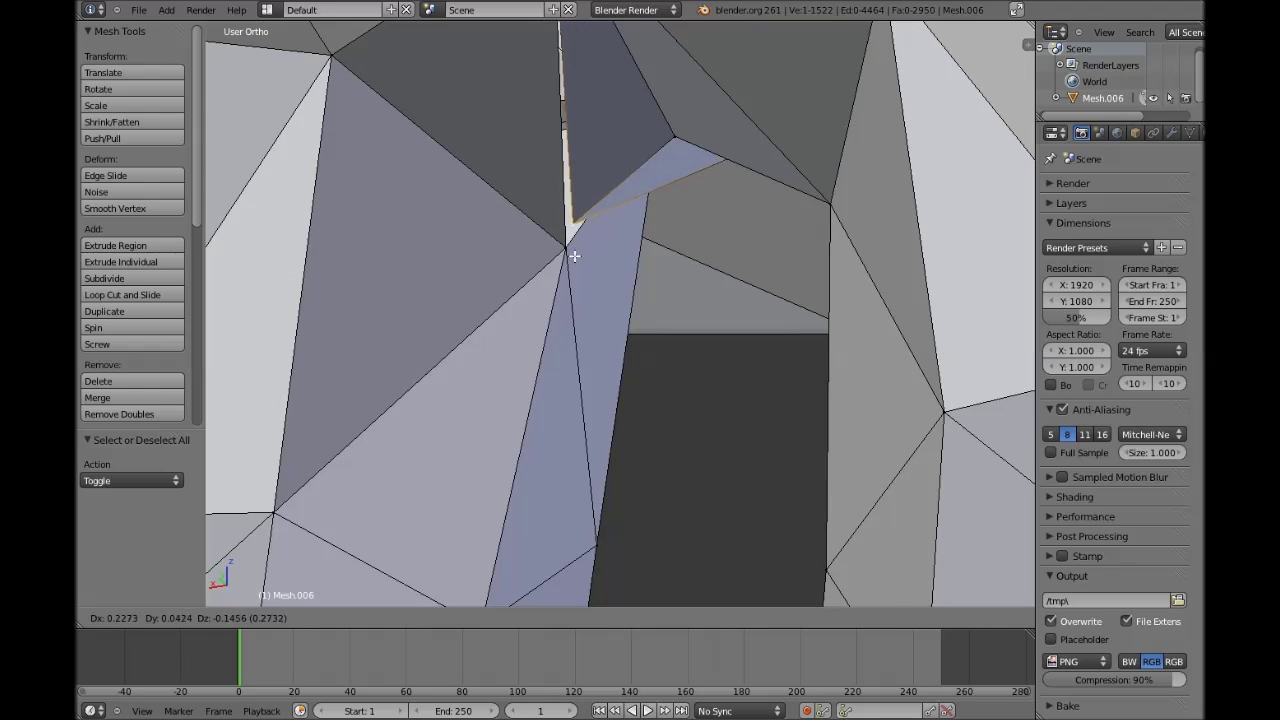
{"action": "left_click", "coordinate": [565, 270]}
Step: Reposition the vertices beside the crotch in two more moves, deselect them and show the mesh in wireframe
{"action": "mouse_move", "coordinate": [646, 263]}
{"action": "middle_mouse_down"}
{"action": "mouse_move", "coordinate": [464, 266]}
{"action": "mouse_move", "coordinate": [765, 157]}
{"action": "mouse_move", "coordinate": [811, 177]}
{"action": "mouse_move", "coordinate": [838, 159]}
{"action": "mouse_move", "coordinate": [814, 209]}
{"action": "mouse_move", "coordinate": [789, 223]}
{"action": "mouse_move", "coordinate": [778, 166]}
{"action": "mouse_move", "coordinate": [758, 184]}
{"action": "middle_mouse_up"}
{"action": "key", "text": "g"}
{"action": "left_click", "coordinate": [770, 158]}
{"action": "key", "text": "g"}
{"action": "left_click", "coordinate": [856, 183]}
{"action": "key", "text": "a"}
{"action": "key", "text": "z"}
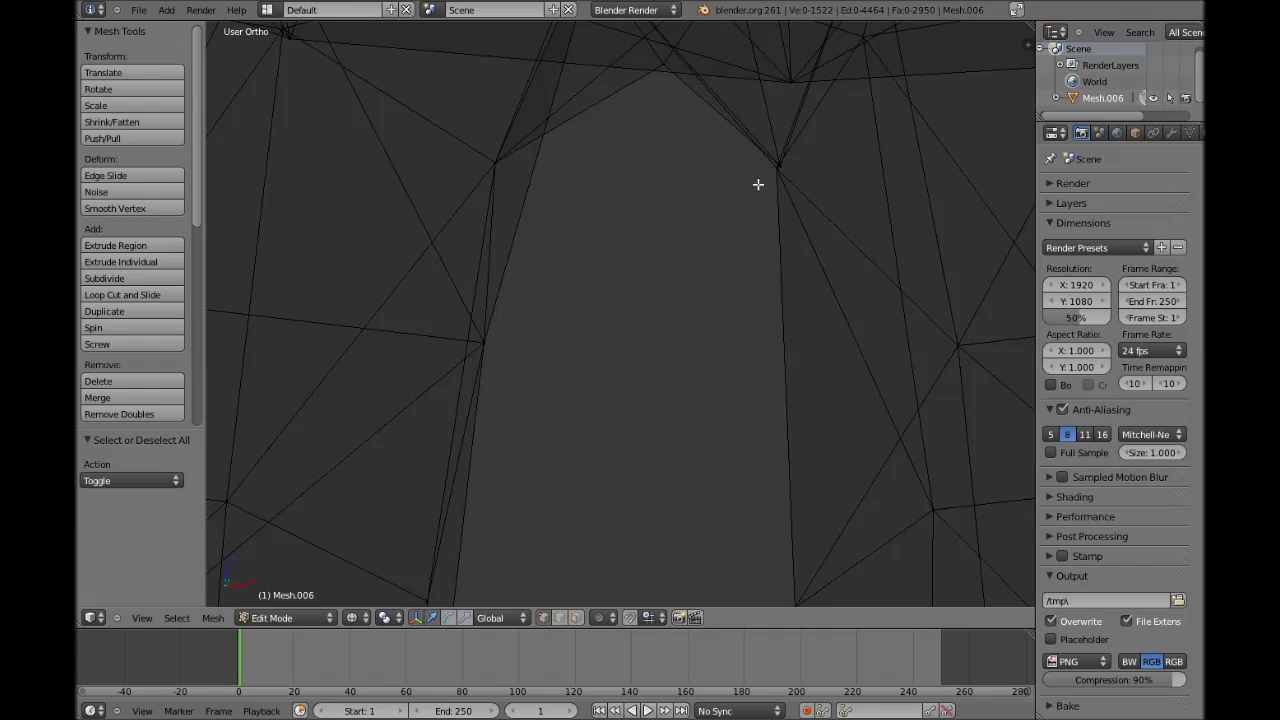
Step: Nudge the vertex at the top of the inner thigh beside the crotch slightly into place and deselect it
{"action": "key", "text": "z"}
{"action": "key", "text": "z"}
{"action": "key", "text": "z"}
{"action": "key", "text": "g"}
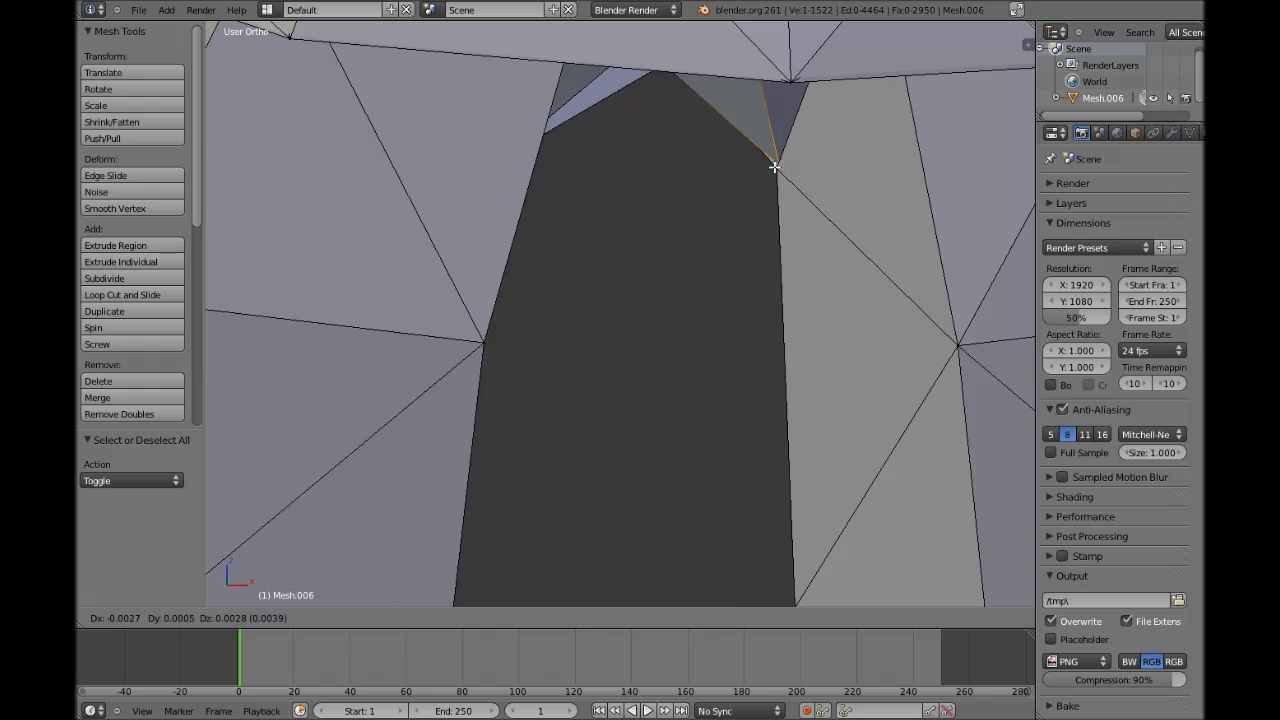
{"action": "left_click", "coordinate": [775, 170]}
{"action": "key", "text": "a"}
{"action": "key", "text": "z"}
Step: Examine the crotch, skirt hem and legs from several angles and compare the body with the front reference image
{"action": "mouse_move", "coordinate": [806, 203]}
{"action": "middle_mouse_down"}
{"action": "mouse_move", "coordinate": [823, 172]}
{"action": "mouse_move", "coordinate": [858, 168]}
{"action": "middle_mouse_up"}
{"action": "key", "text": "z"}
{"action": "scroll", "coordinate": [858, 168], "scroll_direction": "down", "scroll_amount": 10}
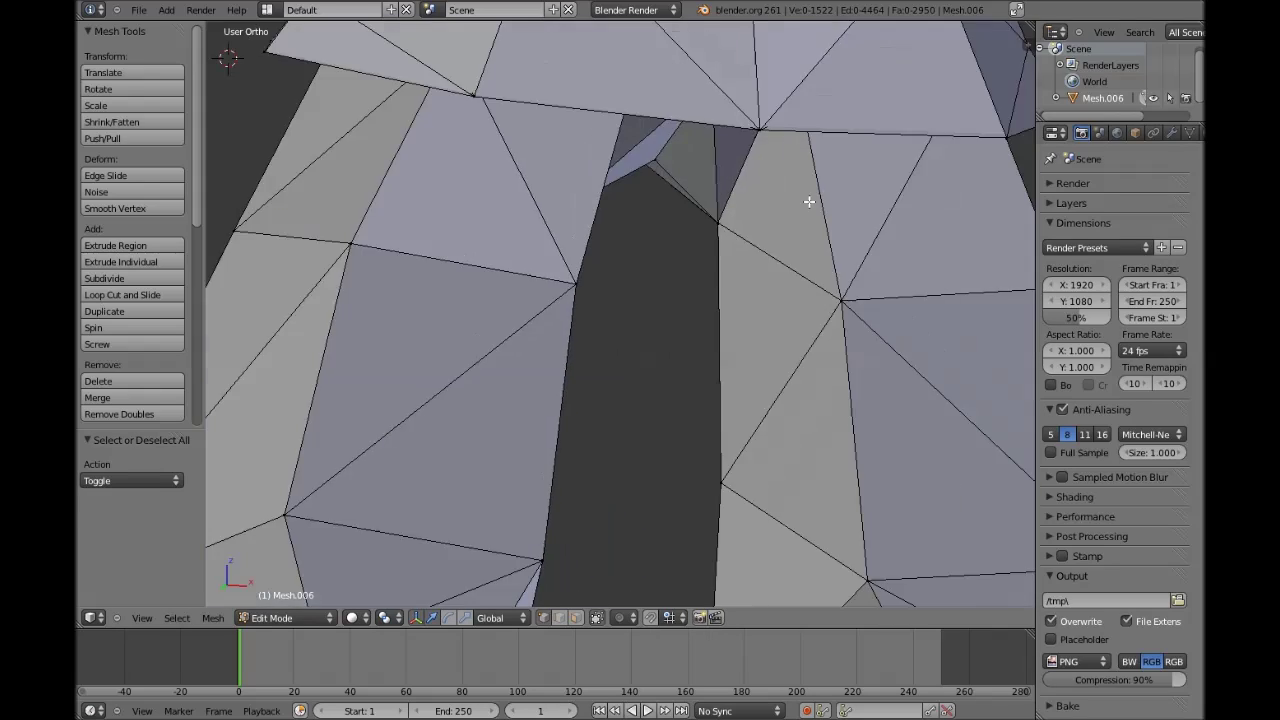
{"action": "scroll", "coordinate": [754, 191], "scroll_direction": "down", "scroll_amount": 5}
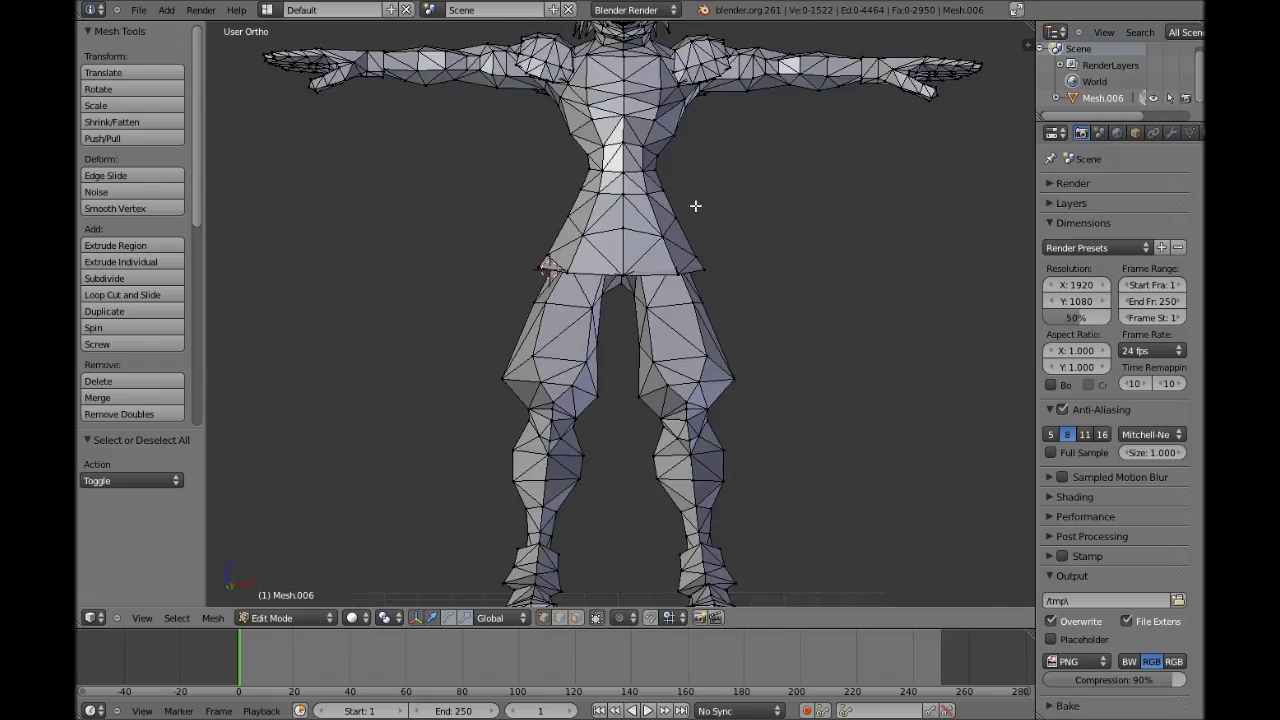
{"action": "middle_click_drag", "start_coordinate": [694, 206], "coordinate": [526, 260]}
{"action": "scroll", "coordinate": [691, 224], "scroll_direction": "up", "scroll_amount": 4}
{"action": "middle_click_drag", "start_coordinate": [691, 224], "coordinate": [863, 237]}
{"action": "scroll", "coordinate": [886, 215], "scroll_direction": "up", "scroll_amount": 2}
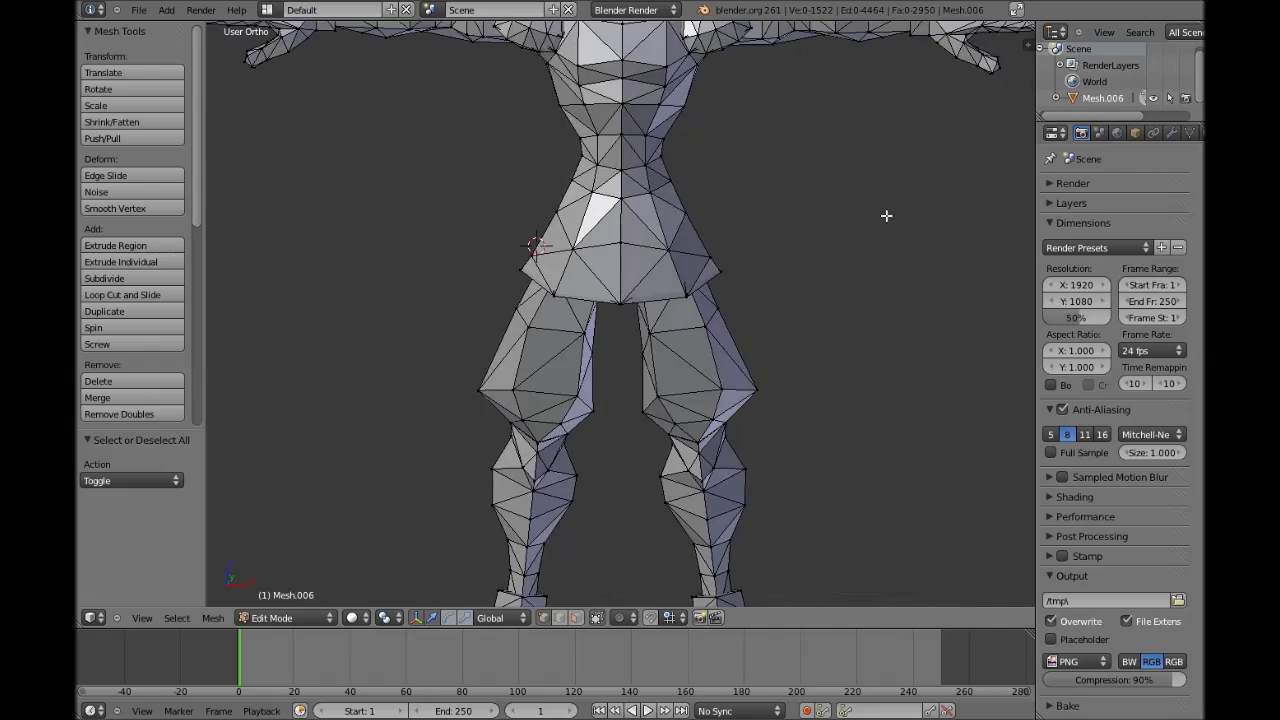
{"action": "key", "text": "KP_1"}
{"action": "scroll", "coordinate": [837, 423], "scroll_direction": "down", "scroll_amount": 3}
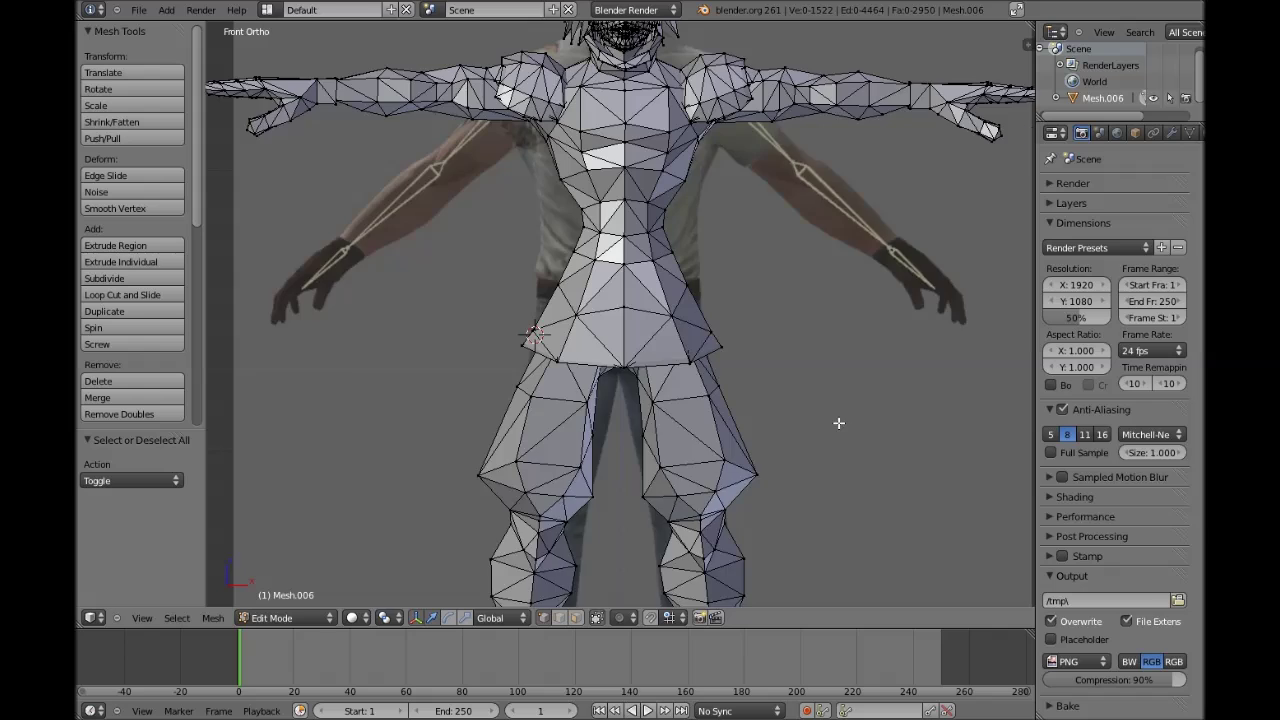
{"action": "scroll", "coordinate": [479, 332], "scroll_direction": "up", "scroll_amount": 4}
{"action": "scroll", "coordinate": [731, 240], "scroll_direction": "down", "scroll_amount": 13, "text": "ctrl"}
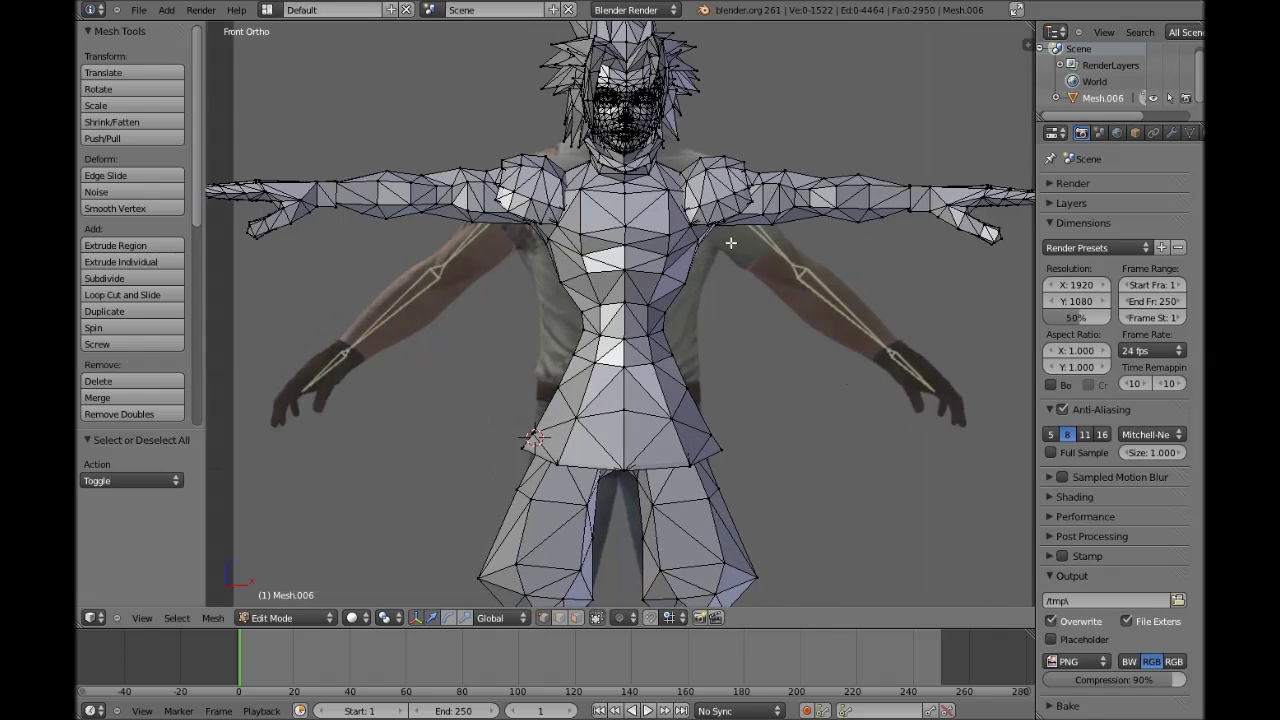
Step: Switch the mesh selection mode to faces and show the mesh in wireframe over the front reference image
{"action": "key", "text": "z"}
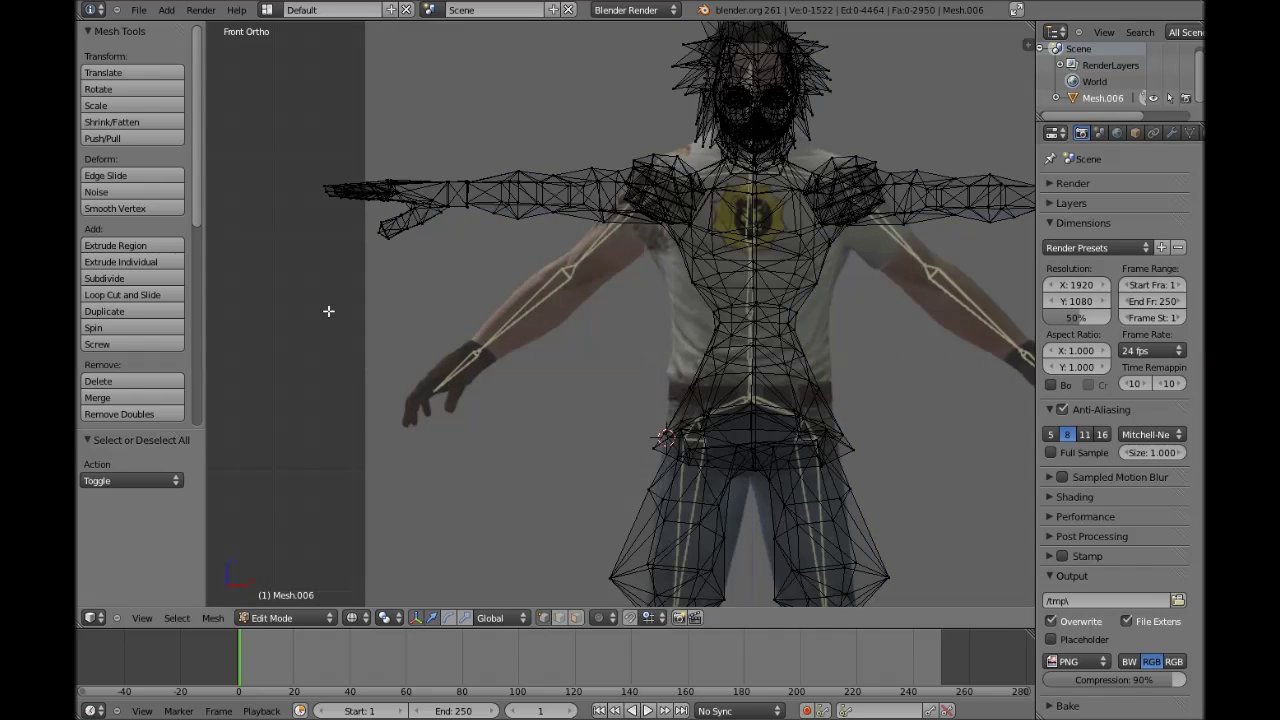
{"action": "left_click_drag", "start_coordinate": [331, 311], "coordinate": [349, 370]}
{"action": "key", "text": "Tab"}
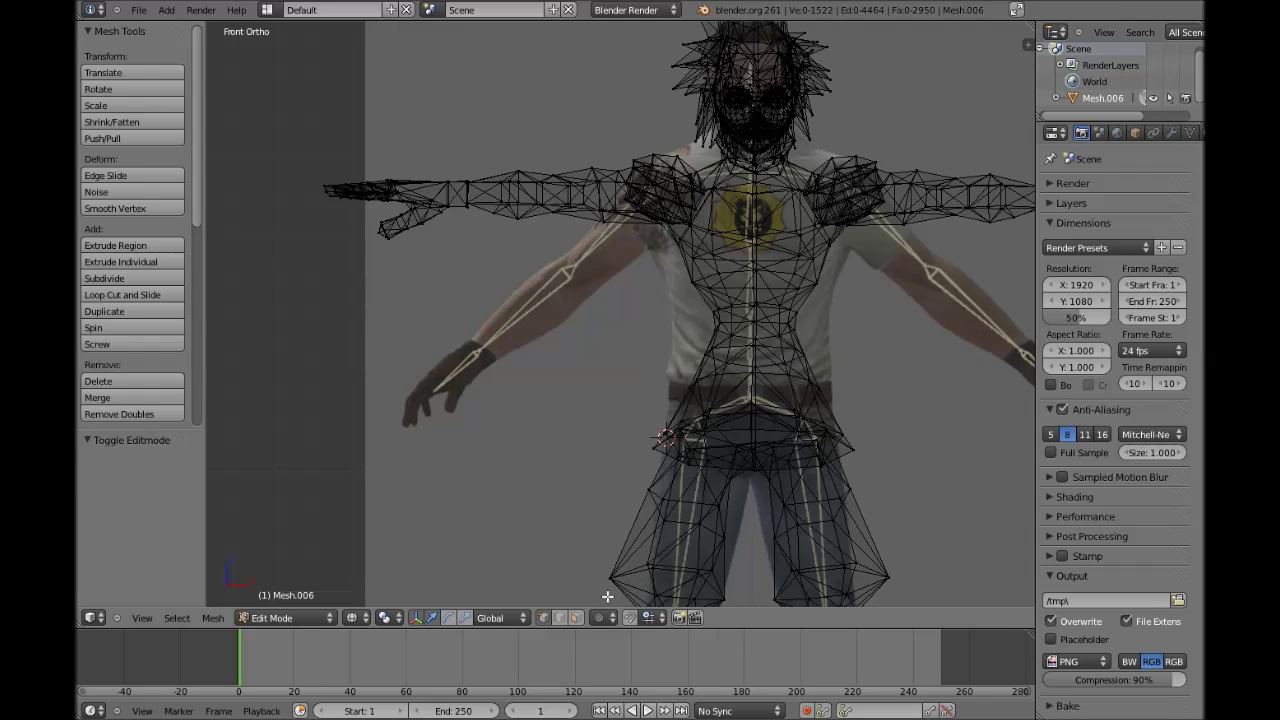
{"action": "key", "text": "Tab"}
{"action": "left_click", "coordinate": [576, 618]}
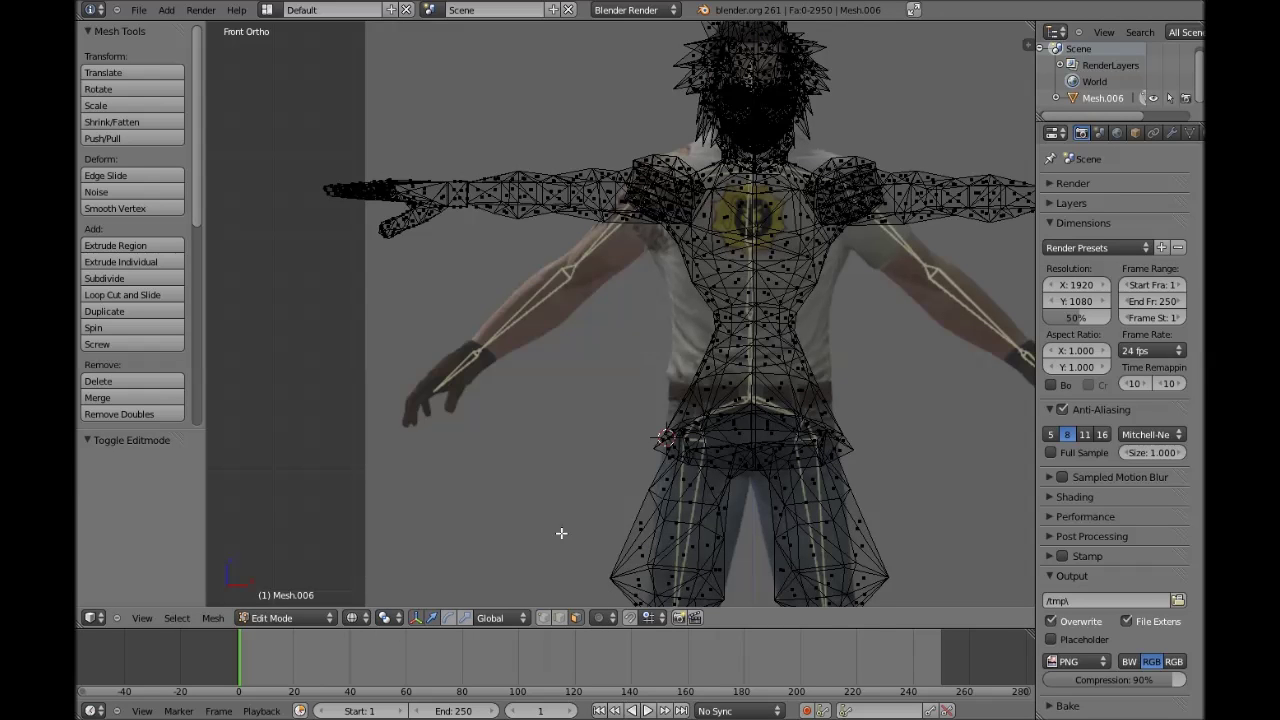
{"action": "scroll", "coordinate": [320, 330], "scroll_direction": "up", "scroll_amount": 2}
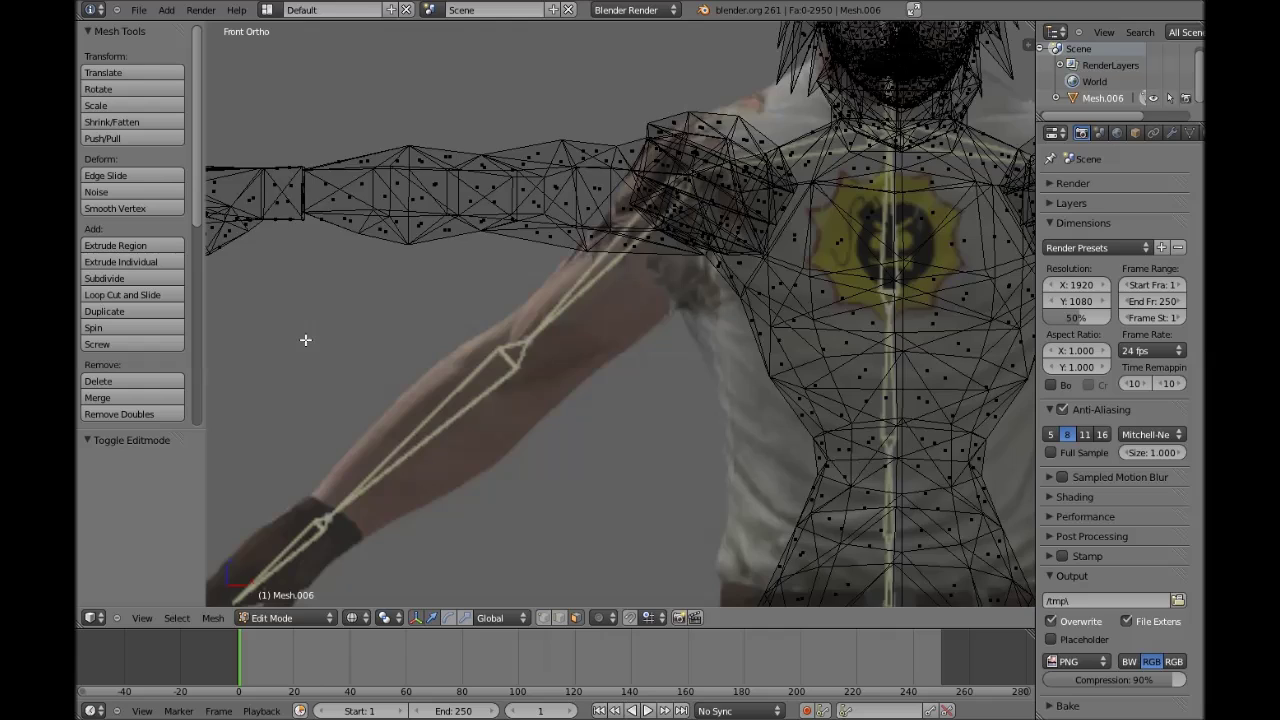
{"action": "key", "text": "z"}
{"action": "scroll", "coordinate": [309, 337], "scroll_direction": "down", "scroll_amount": 2}
{"action": "key", "text": "z"}
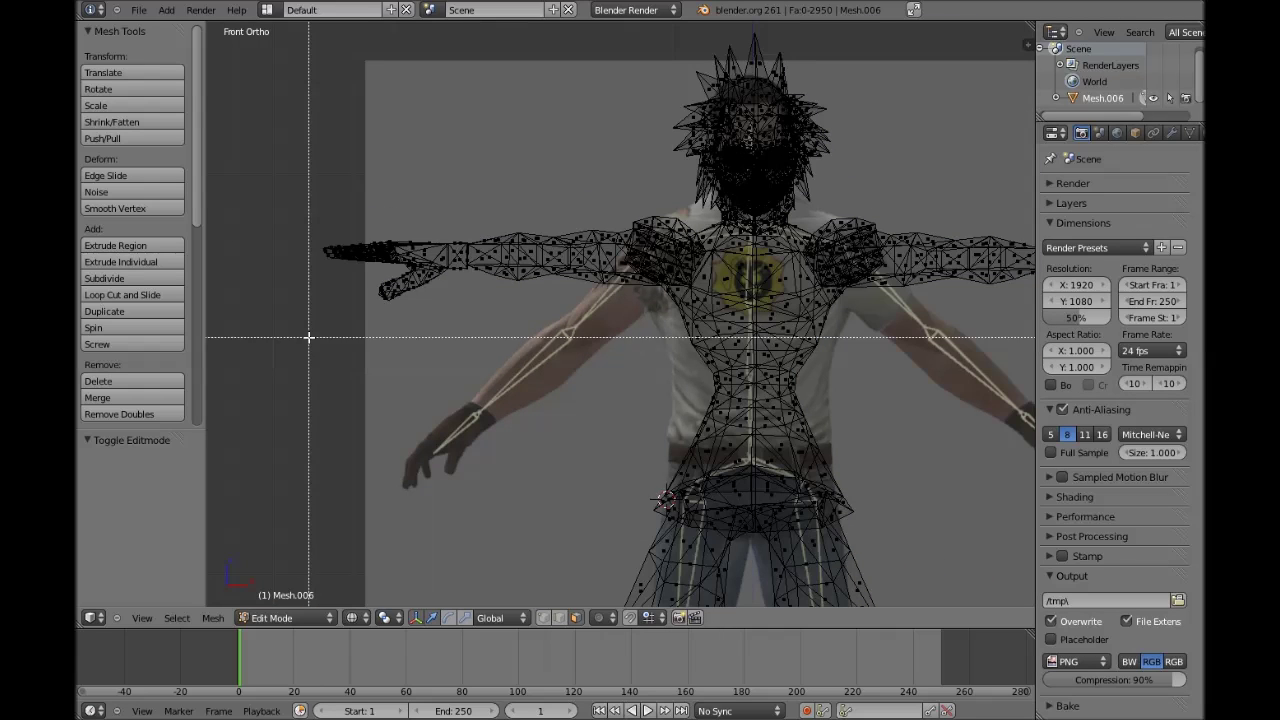
Step: Select all faces of the character's left arm from the shoulder pad to the fingertips
{"action": "scroll", "coordinate": [458, 391], "scroll_direction": "up", "scroll_amount": 6, "text": "ctrl"}
{"action": "key", "text": "z"}
{"action": "key", "text": "b"}
{"action": "key", "text": "z"}
{"action": "mouse_move", "coordinate": [909, 377]}
{"action": "left_mouse_down"}
{"action": "mouse_move", "coordinate": [543, 191]}
{"action": "mouse_move", "coordinate": [514, 149]}
{"action": "left_mouse_up"}
{"action": "key", "text": "r"}
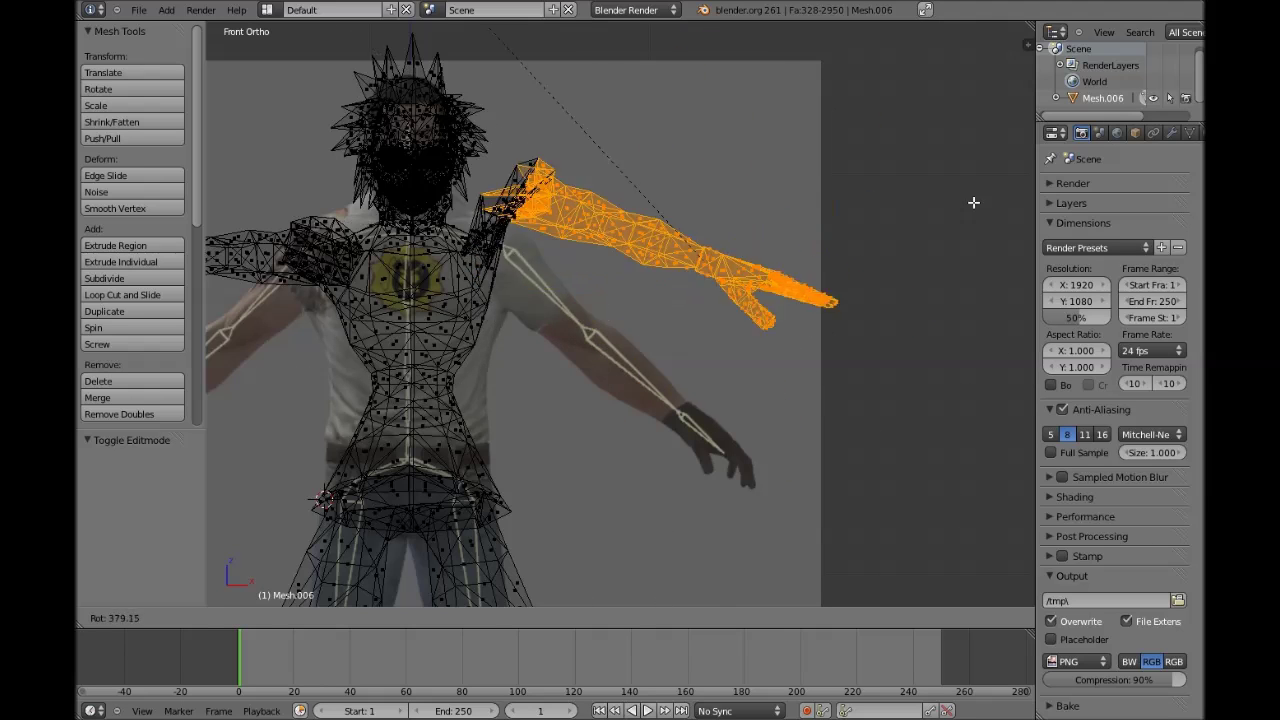
{"action": "key", "text": "Escape"}
{"action": "key", "text": "g"}
{"action": "key", "text": "Escape"}
Step: Rotate the selected left arm about 39.6° downward, move it onto the reference arm's bones and deselect it
{"action": "scroll", "coordinate": [628, 272], "scroll_direction": "up", "scroll_amount": 3}
{"action": "key", "text": "r"}
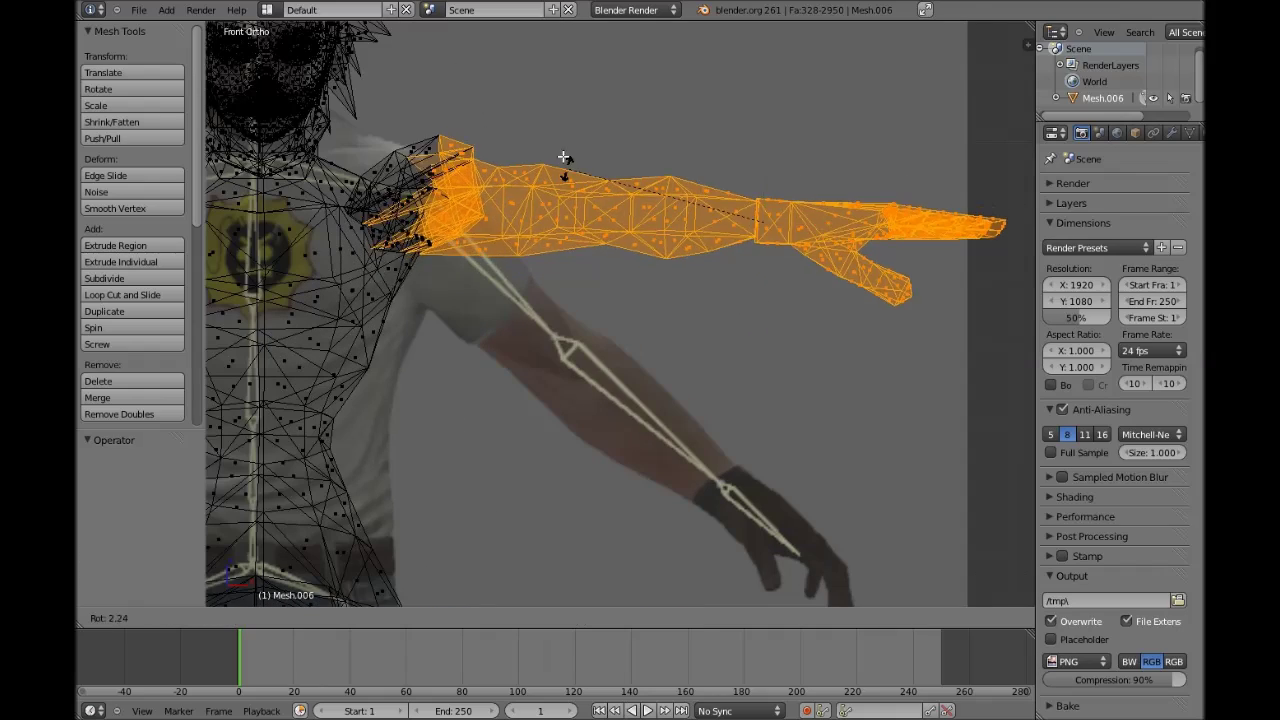
{"action": "left_click", "coordinate": [651, 94]}
{"action": "key", "text": "g"}
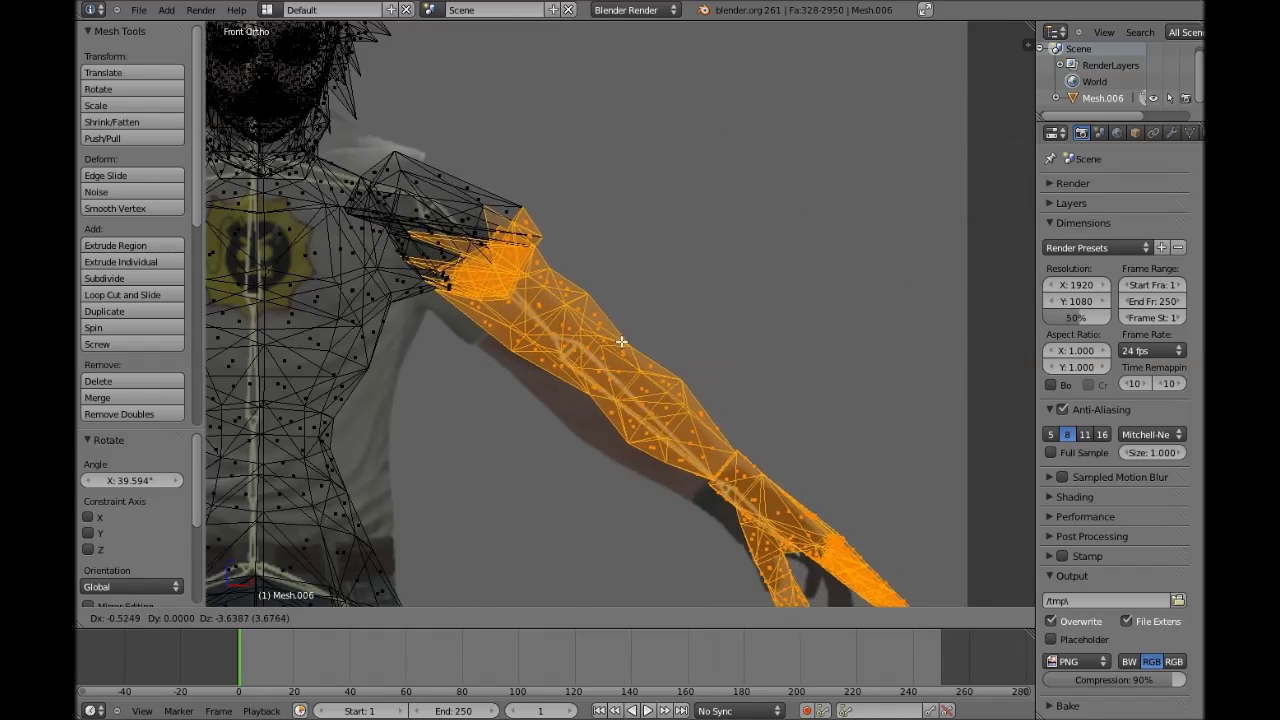
{"action": "left_click", "coordinate": [603, 333]}
{"action": "key", "text": "Tab"}
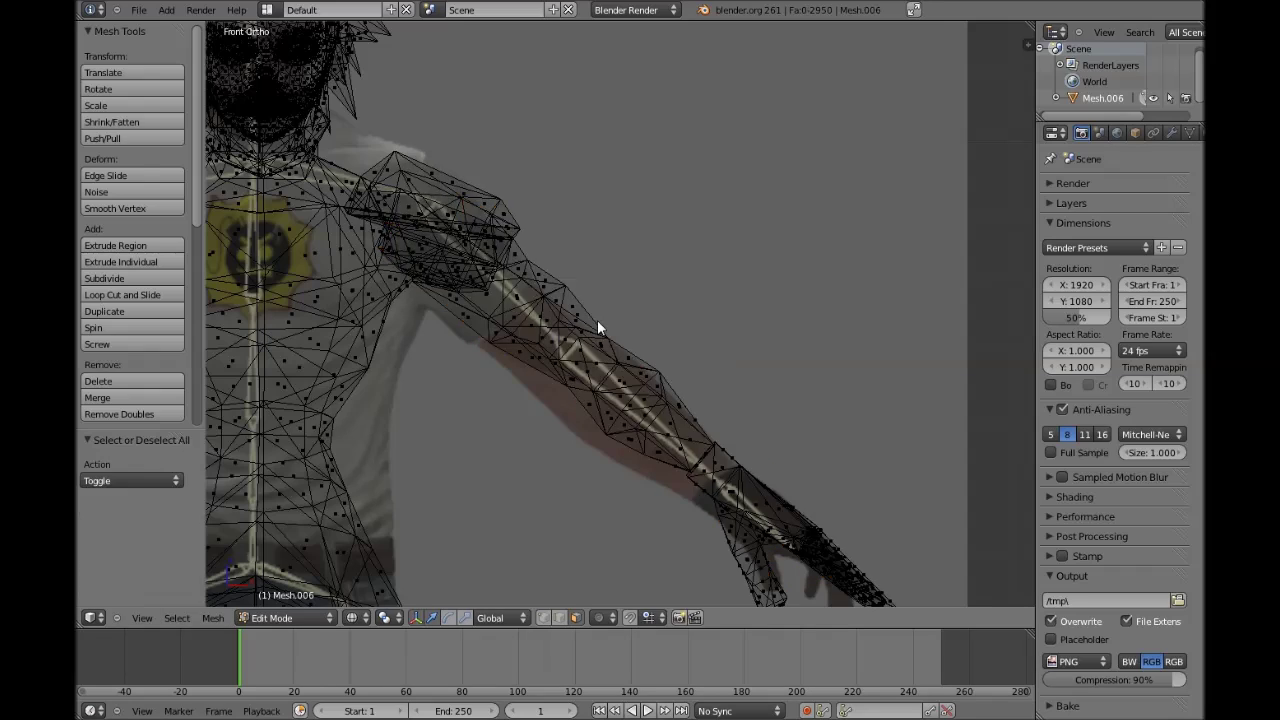
Step: Examine the reposed left arm and its shoulder joint in solid shading from several angles
{"action": "key", "text": "z"}
{"action": "key", "text": "Tab"}
{"action": "key", "text": "Tab"}
{"action": "middle_click_drag", "start_coordinate": [577, 306], "coordinate": [306, 354]}
{"action": "scroll", "coordinate": [797, 313], "scroll_direction": "up", "scroll_amount": 5}
{"action": "mouse_move", "coordinate": [705, 298]}
{"action": "middle_mouse_down"}
{"action": "mouse_move", "coordinate": [543, 310]}
{"action": "mouse_move", "coordinate": [422, 301]}
{"action": "mouse_move", "coordinate": [378, 231]}
{"action": "mouse_move", "coordinate": [529, 259]}
{"action": "mouse_move", "coordinate": [690, 238]}
{"action": "mouse_move", "coordinate": [604, 194]}
{"action": "mouse_move", "coordinate": [506, 206]}
{"action": "mouse_move", "coordinate": [334, 160]}
{"action": "mouse_move", "coordinate": [628, 270]}
{"action": "mouse_move", "coordinate": [559, 341]}
{"action": "mouse_move", "coordinate": [857, 343]}
{"action": "mouse_move", "coordinate": [663, 320]}
{"action": "mouse_move", "coordinate": [660, 291]}
{"action": "middle_mouse_up"}
{"action": "key", "text": "z"}
{"action": "key", "text": "z"}
{"action": "key", "text": "Tab"}
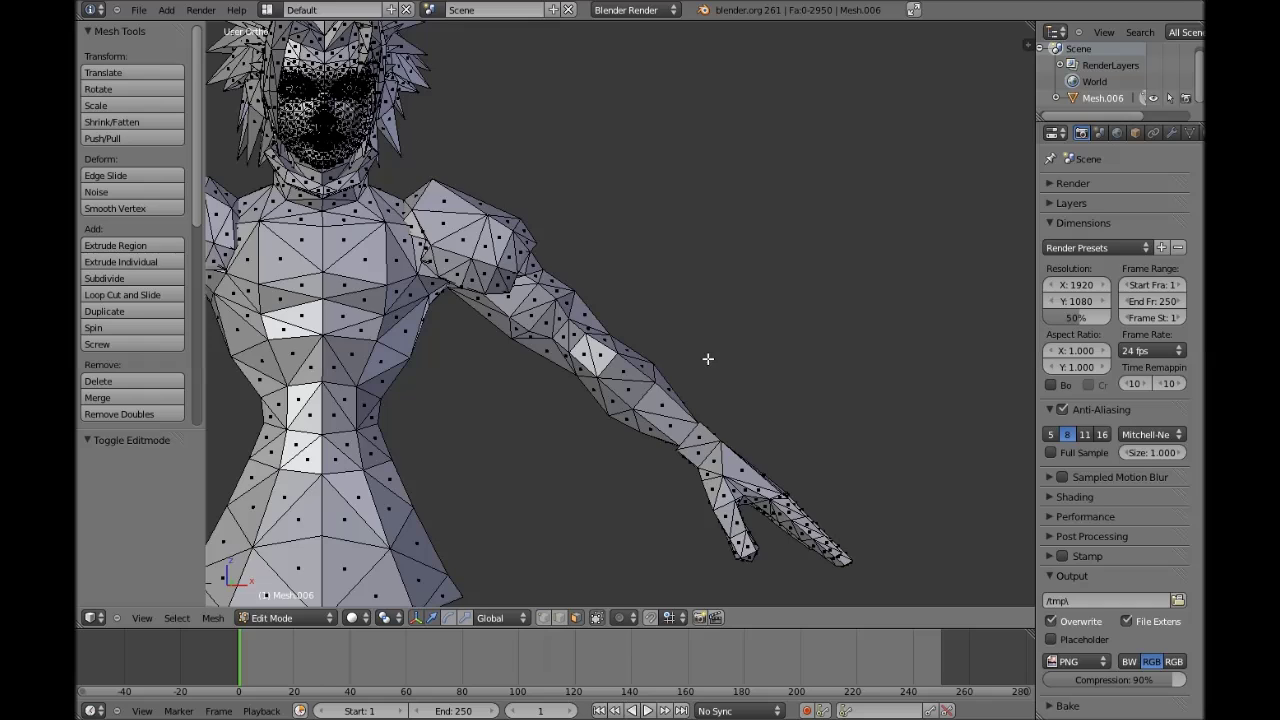
Step: Rotate the left hand's four fingers about 30.2° downward, move them back onto the knuckles and deselect them
{"action": "key", "text": "KP_1"}
{"action": "key", "text": "z"}
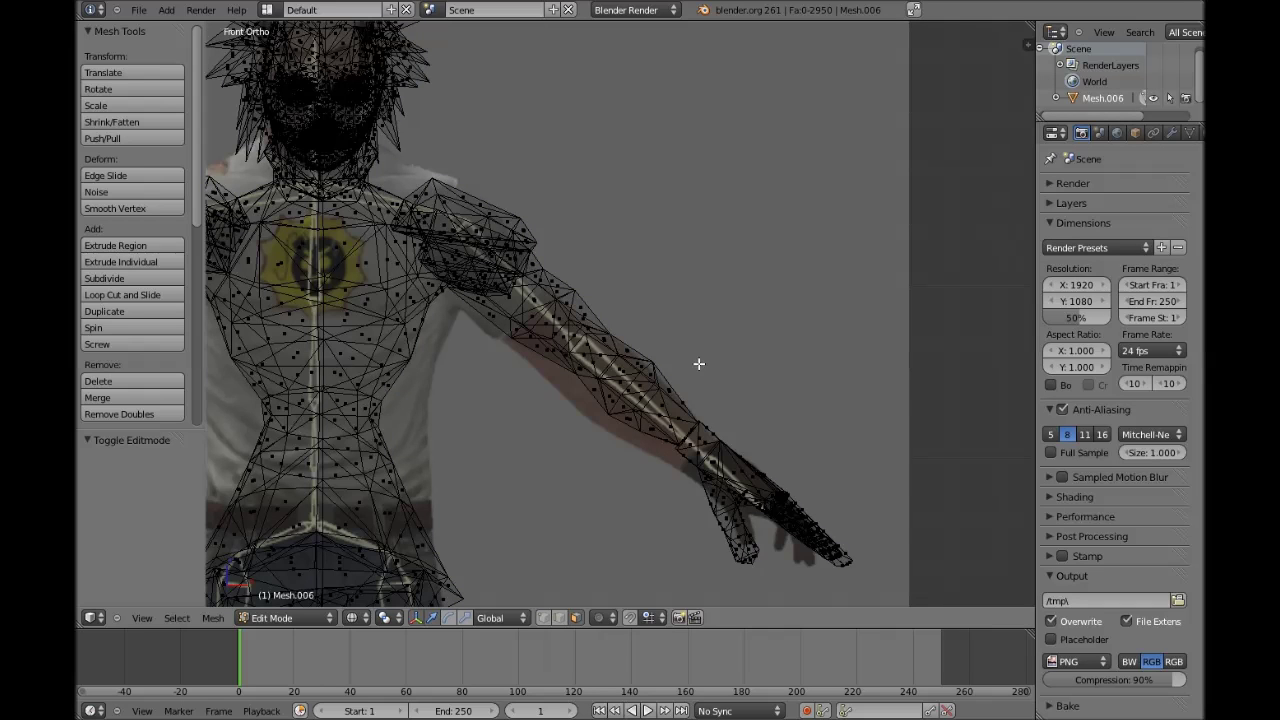
{"action": "scroll", "coordinate": [698, 364], "scroll_direction": "down", "scroll_amount": 3, "text": "shift"}
{"action": "scroll", "coordinate": [574, 301], "scroll_direction": "up", "scroll_amount": 3, "text": "ctrl"}
{"action": "scroll", "coordinate": [649, 384], "scroll_direction": "down", "scroll_amount": 2, "text": "ctrl"}
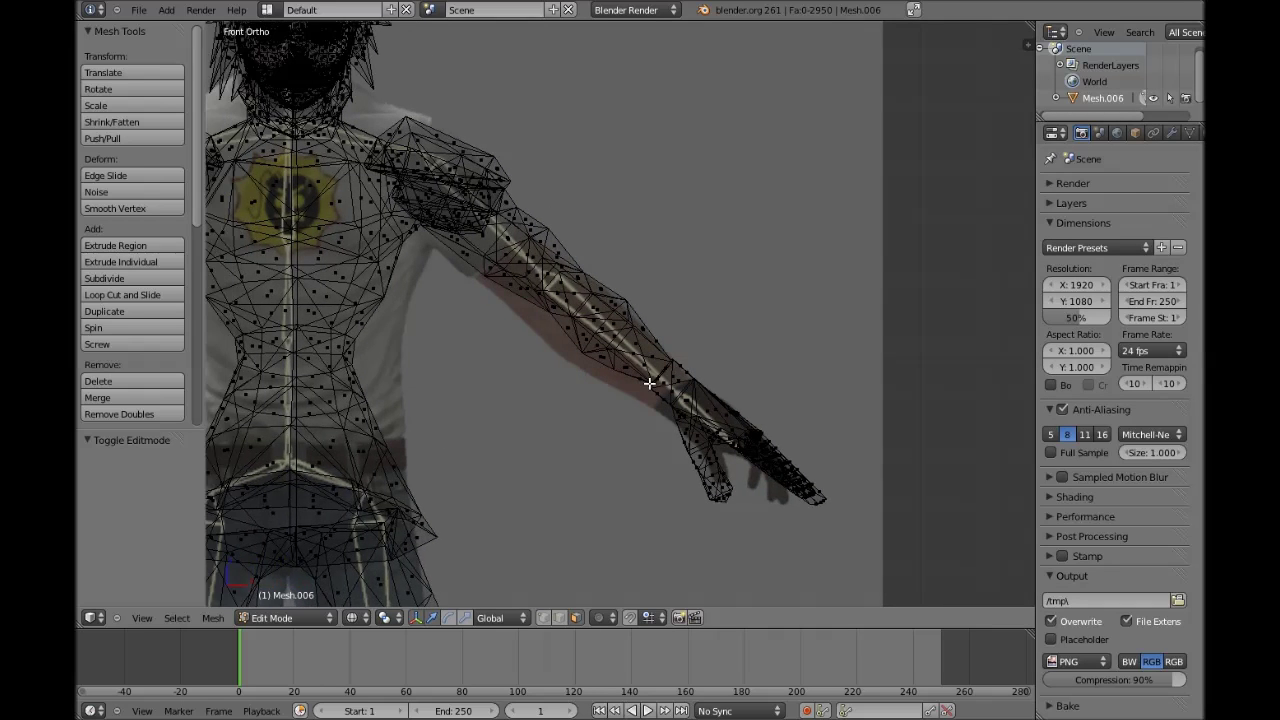
{"action": "scroll", "coordinate": [620, 396], "scroll_direction": "up", "scroll_amount": 5, "text": "ctrl"}
{"action": "scroll", "coordinate": [594, 406], "scroll_direction": "down", "scroll_amount": 3, "text": "shift"}
{"action": "scroll", "coordinate": [608, 423], "scroll_direction": "up", "scroll_amount": 5}
{"action": "scroll", "coordinate": [650, 428], "scroll_direction": "down", "scroll_amount": 8, "text": "shift"}
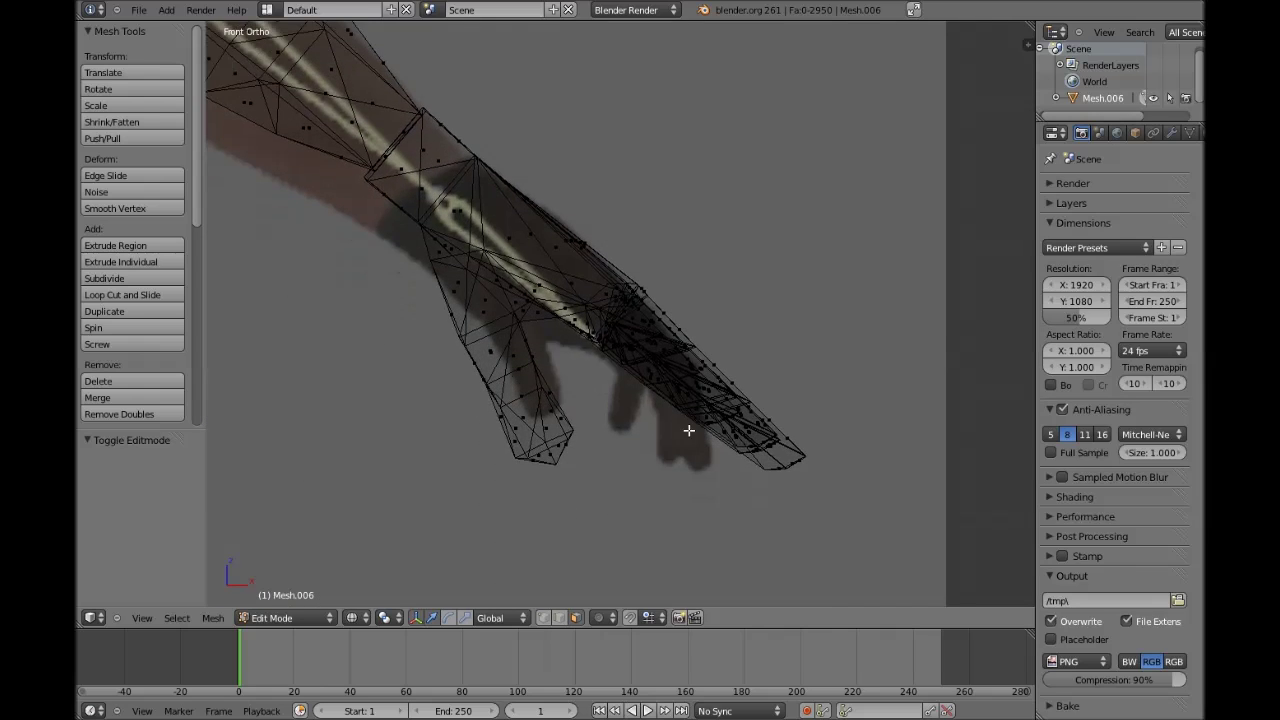
{"action": "scroll", "coordinate": [688, 430], "scroll_direction": "down", "scroll_amount": 2}
{"action": "key", "text": "b"}
{"action": "left_click_drag", "start_coordinate": [812, 472], "coordinate": [621, 286]}
{"action": "key", "text": "r"}
{"action": "left_click", "coordinate": [665, 258]}
{"action": "key", "text": "g"}
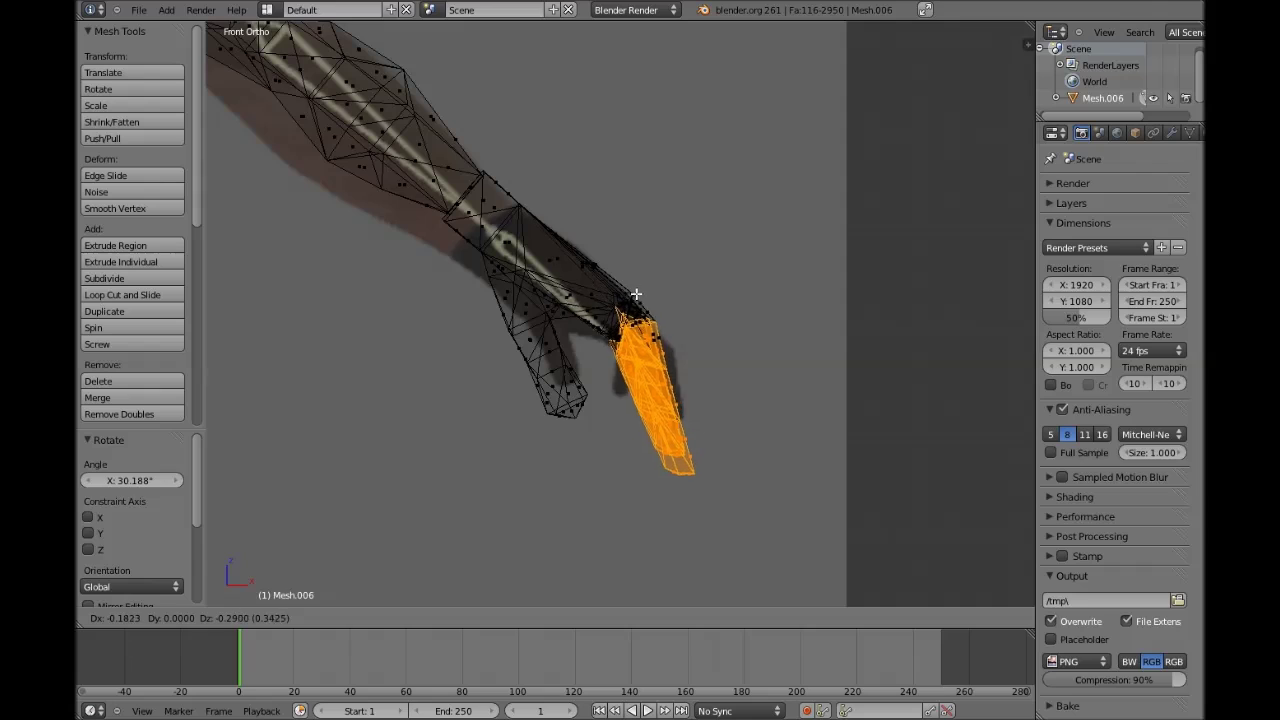
{"action": "left_click", "coordinate": [629, 296]}
{"action": "key", "text": "a"}
Step: Examine the bent left fingers from an angle and compare them with the reference hand from the front
{"action": "key", "text": "z"}
{"action": "middle_click_drag", "start_coordinate": [686, 309], "coordinate": [752, 293]}
{"action": "key", "text": "z"}
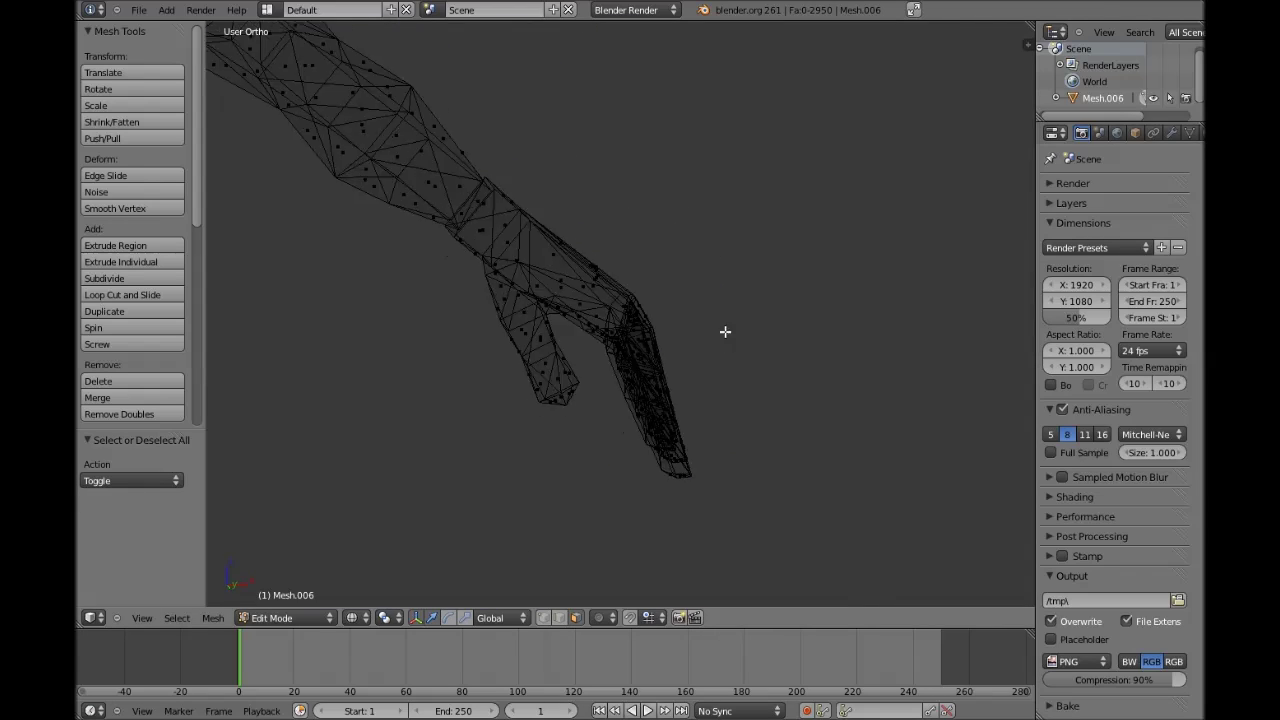
{"action": "key", "text": "KP_1"}
{"action": "key", "text": "z"}
{"action": "scroll", "coordinate": [715, 300], "scroll_direction": "down", "scroll_amount": 3}
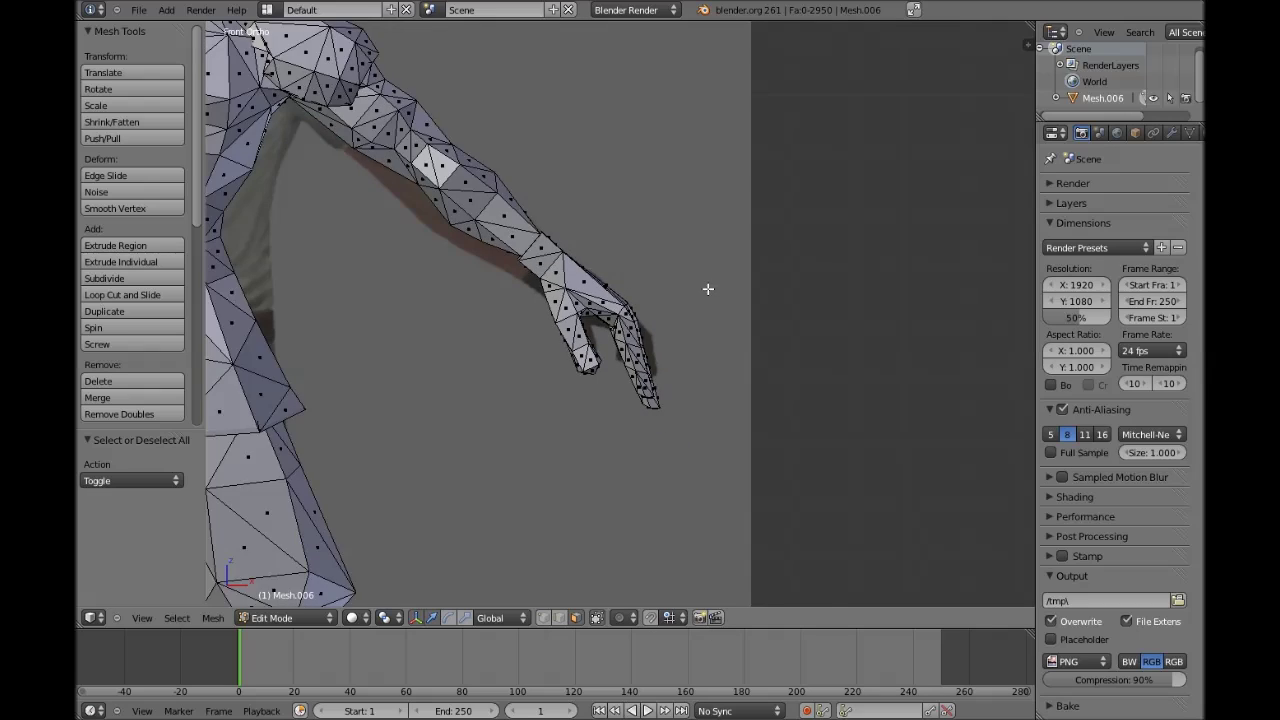
Step: Select the faces of the character's right arm, rotate them about -40° and move them down toward the reference arm
{"action": "scroll", "coordinate": [631, 286], "scroll_direction": "down", "scroll_amount": 20, "text": "ctrl"}
{"action": "scroll", "coordinate": [625, 280], "scroll_direction": "down", "scroll_amount": 8, "text": "ctrl"}
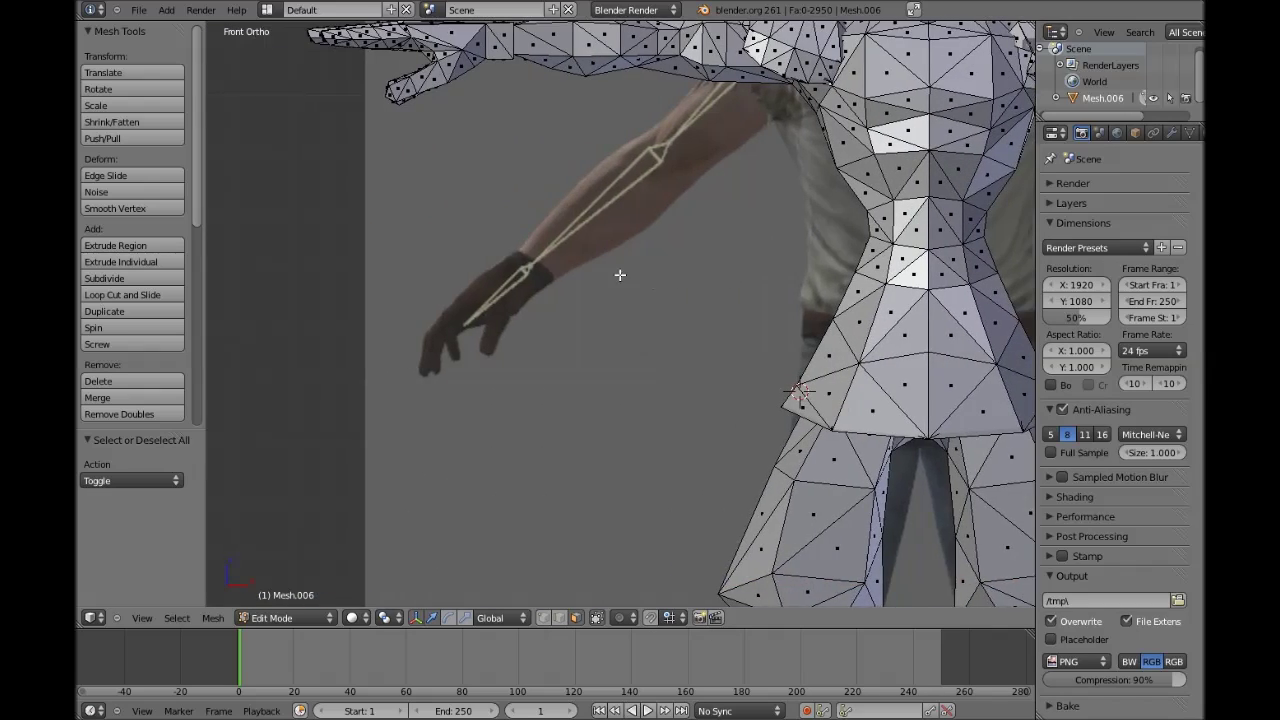
{"action": "scroll", "coordinate": [619, 275], "scroll_direction": "up", "scroll_amount": 8, "text": "shift"}
{"action": "key", "text": "z"}
{"action": "key", "text": "b"}
{"action": "mouse_move", "coordinate": [308, 366]}
{"action": "left_mouse_down"}
{"action": "mouse_move", "coordinate": [774, 97]}
{"action": "mouse_move", "coordinate": [771, 82]}
{"action": "left_mouse_up"}
{"action": "key", "text": "r"}
{"action": "left_click", "coordinate": [563, 183]}
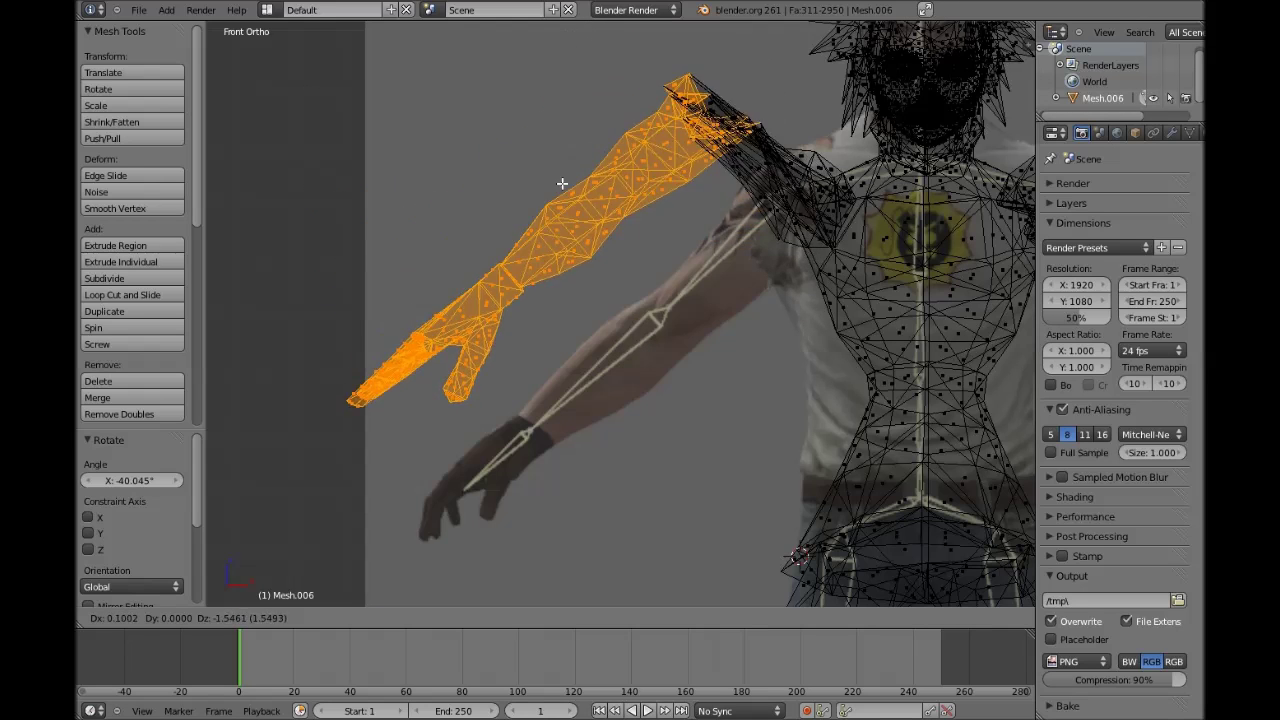
{"action": "key", "text": "g"}
{"action": "left_click", "coordinate": [620, 249]}
Step: Fine-tune the right arm's rotation, shift it 0.129 on X and -0.07158 on Z, and deselect it
{"action": "key", "text": "r"}
{"action": "left_click", "coordinate": [716, 156]}
{"action": "key", "text": "g"}
{"action": "left_click", "coordinate": [719, 158]}
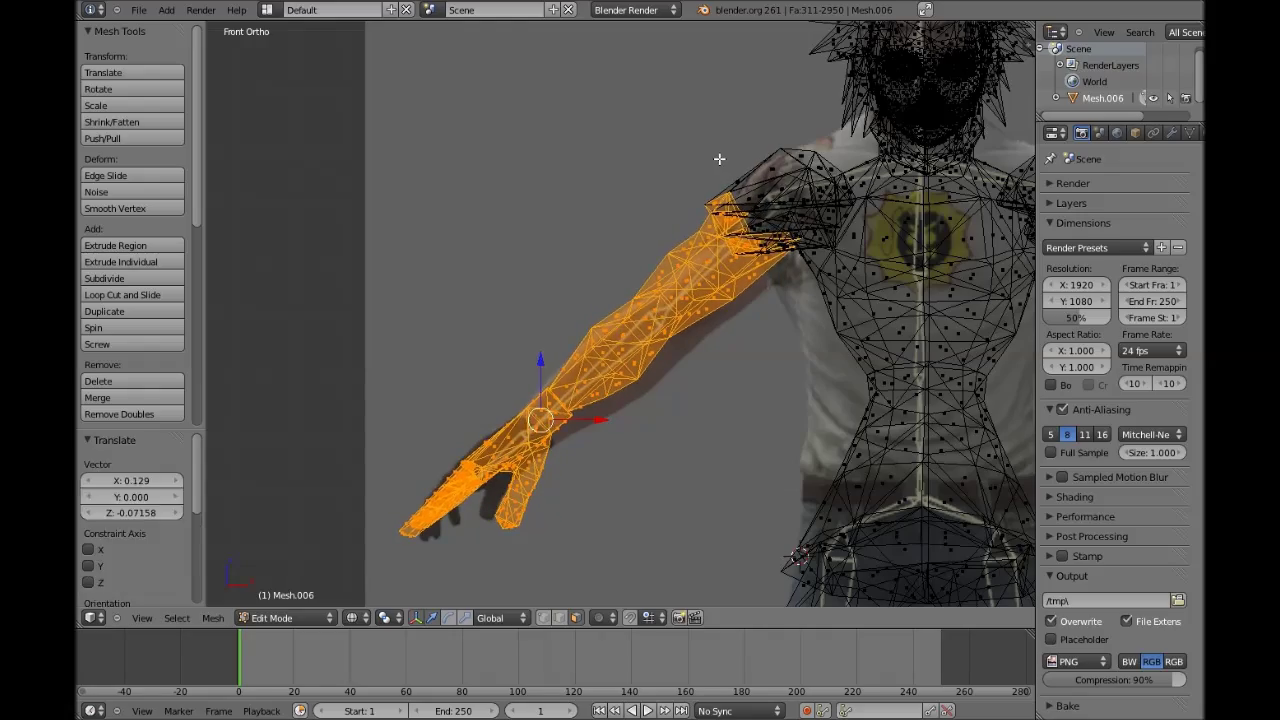
{"action": "key", "text": "a"}
Step: Examine the reposed right arm from an angle and compare it with the front reference in wireframe
{"action": "key", "text": "z"}
{"action": "middle_click_drag", "start_coordinate": [715, 185], "coordinate": [961, 160]}
{"action": "key", "text": "KP_1"}
{"action": "key", "text": "KP_5"}
{"action": "key", "text": "KP_5"}
{"action": "scroll", "coordinate": [449, 428], "scroll_direction": "down", "scroll_amount": 2}
{"action": "key", "text": "z"}
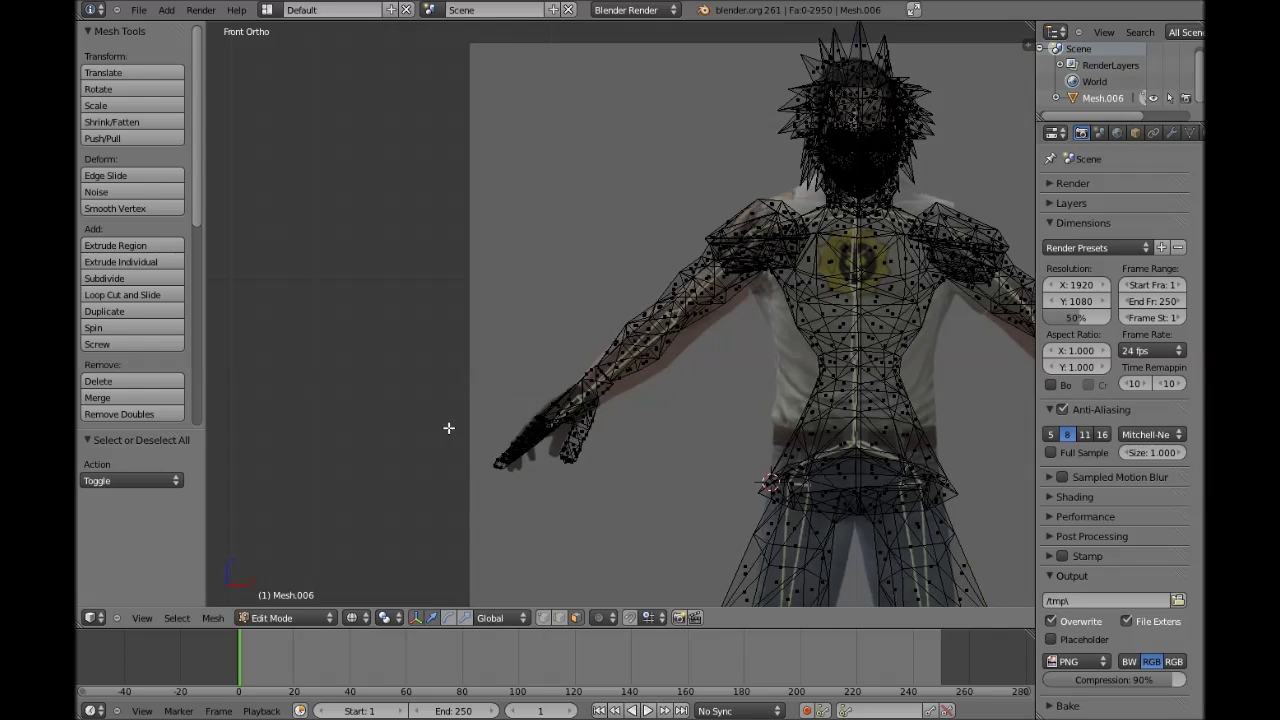
Step: Rotate the right hand's four fingers about -41.4°, move them back onto the knuckles and deselect them
{"action": "scroll", "coordinate": [480, 440], "scroll_direction": "up", "scroll_amount": 4}
{"action": "key", "text": "b"}
{"action": "left_click_drag", "start_coordinate": [501, 500], "coordinate": [626, 380]}
{"action": "key", "text": "r"}
{"action": "left_click", "coordinate": [590, 341]}
{"action": "key", "text": "g"}
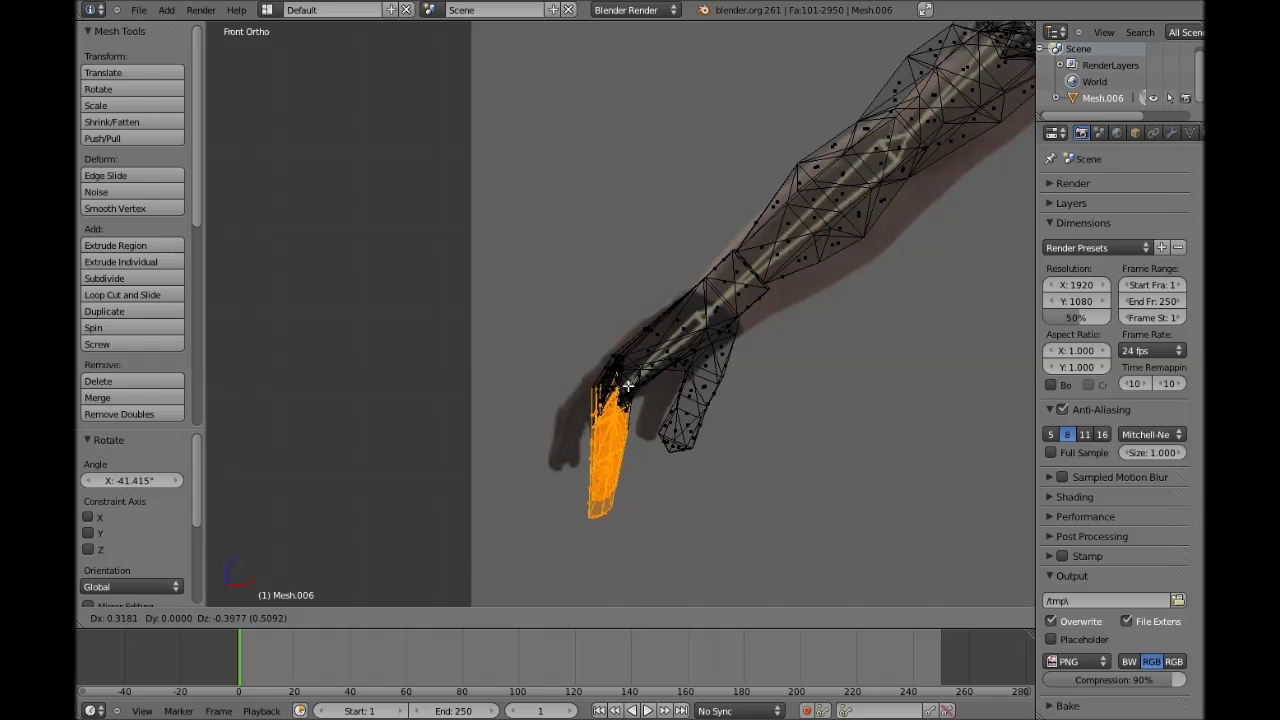
{"action": "left_click", "coordinate": [635, 395]}
{"action": "key", "text": "a"}
Step: Leave Edit Mode and examine the right hand and the whole reposed character in solid shading against the front reference
{"action": "key", "text": "z"}
{"action": "key", "text": "Tab"}
{"action": "key", "text": "Tab"}
{"action": "key", "text": "Tab"}
{"action": "middle_click_drag", "start_coordinate": [724, 396], "coordinate": [813, 432]}
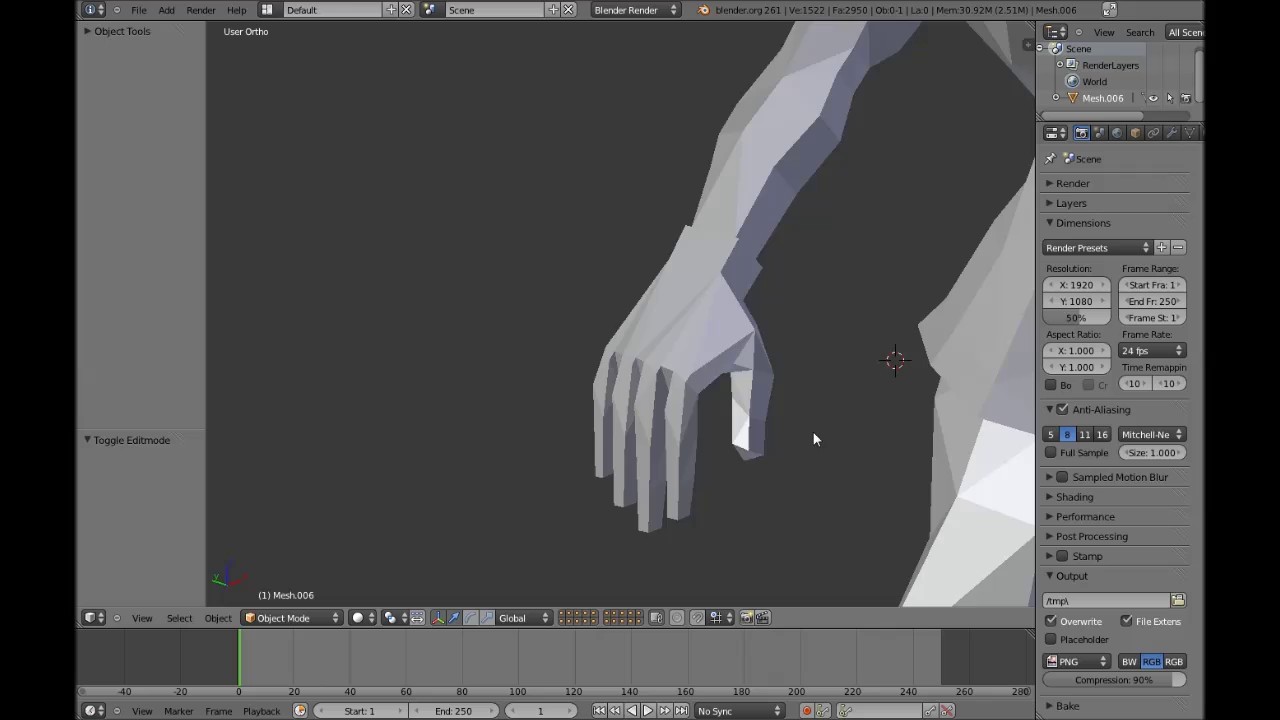
{"action": "key", "text": "KP_1"}
{"action": "key", "text": "z"}
{"action": "key", "text": "z"}
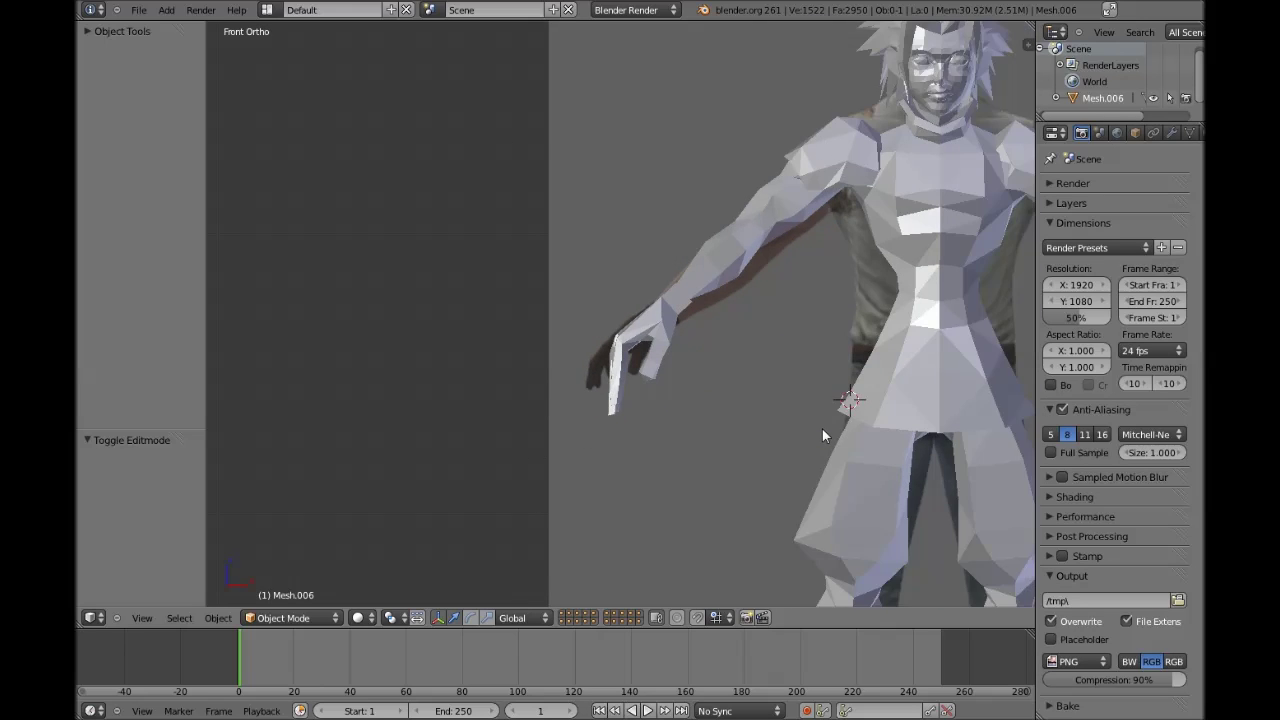
{"action": "key", "text": "Home"}
{"action": "scroll", "coordinate": [739, 422], "scroll_direction": "down", "scroll_amount": 9, "text": "shift"}
{"action": "scroll", "coordinate": [739, 422], "scroll_direction": "up", "scroll_amount": 6, "text": "shift"}
{"action": "scroll", "coordinate": [739, 422], "scroll_direction": "up", "scroll_amount": 2}
{"action": "scroll", "coordinate": [750, 428], "scroll_direction": "down", "scroll_amount": 2}
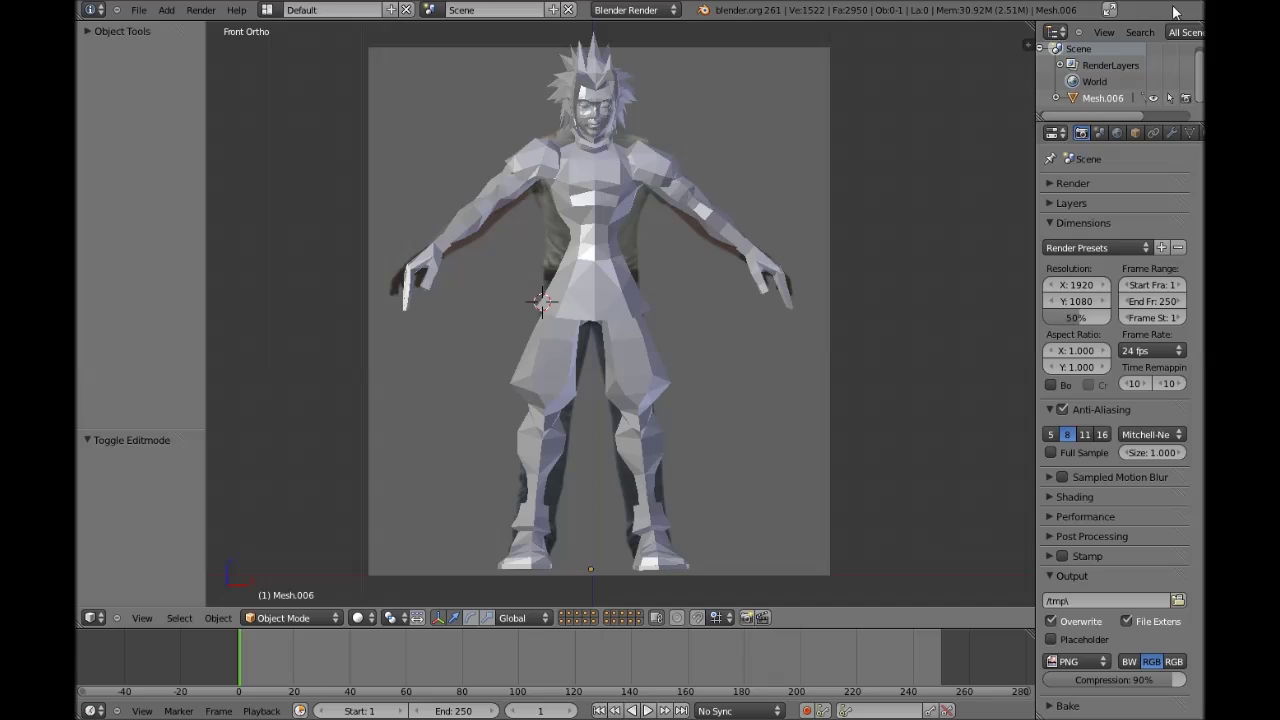
Step: Open the mesh's object data settings, add four vertex groups as a trial and remove them all again
{"action": "left_click", "coordinate": [1189, 135]}
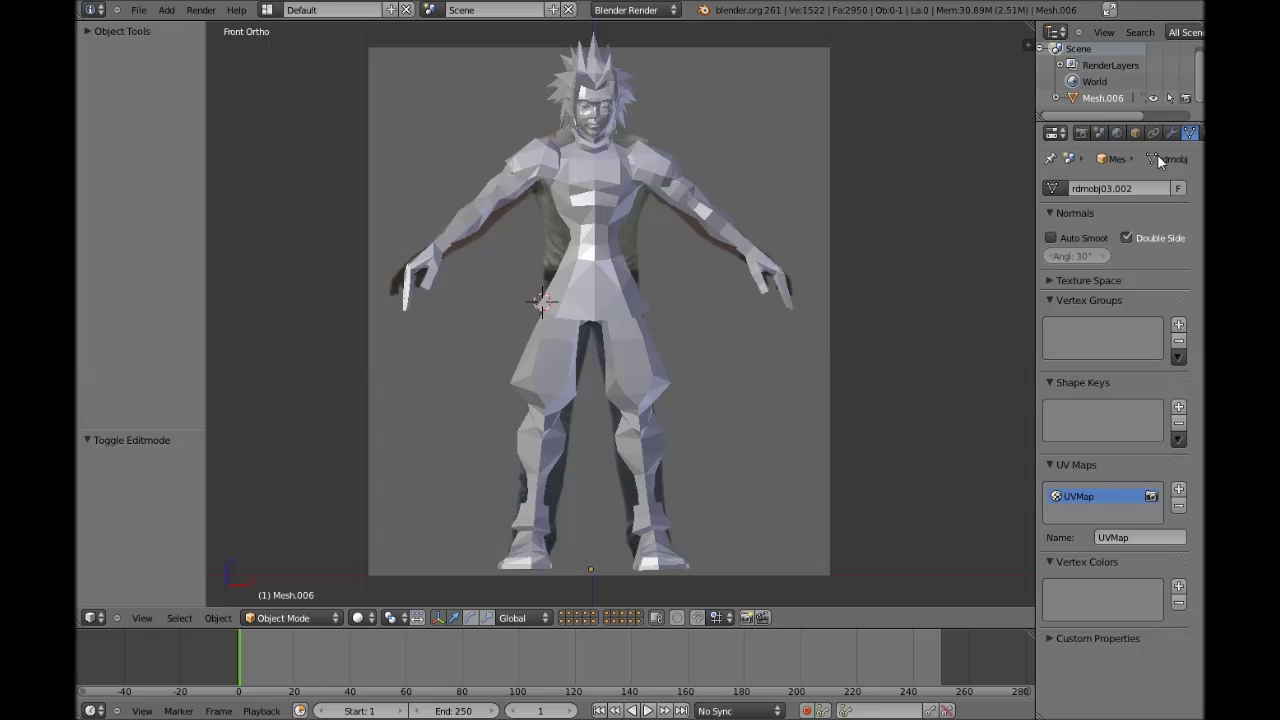
{"action": "left_click", "coordinate": [1048, 383]}
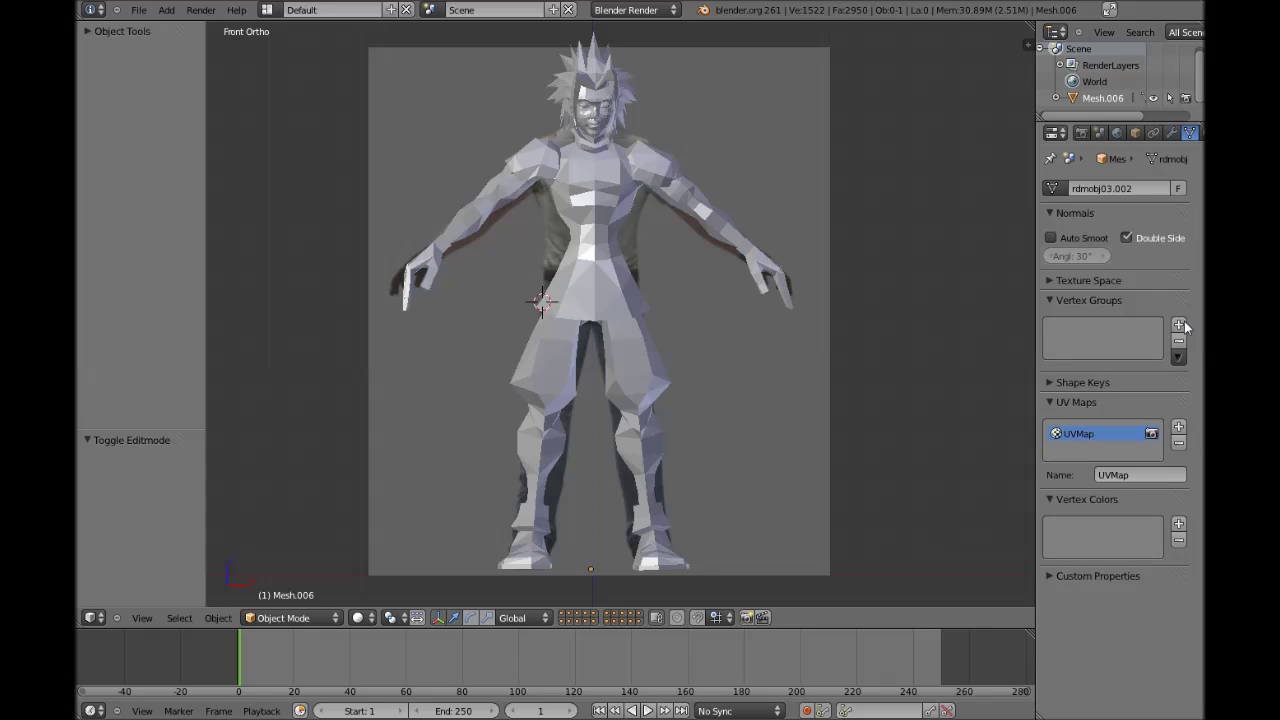
{"action": "left_click", "coordinate": [1179, 327]}
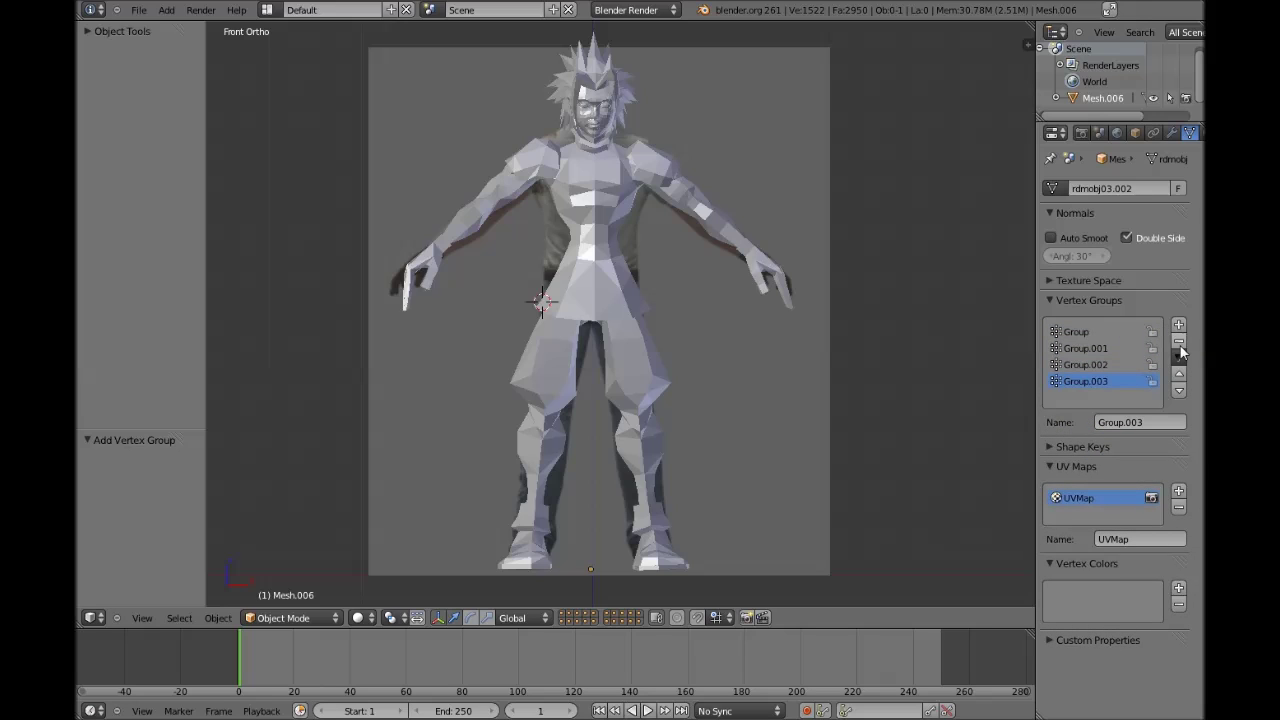
{"action": "left_click", "coordinate": [1179, 342]}
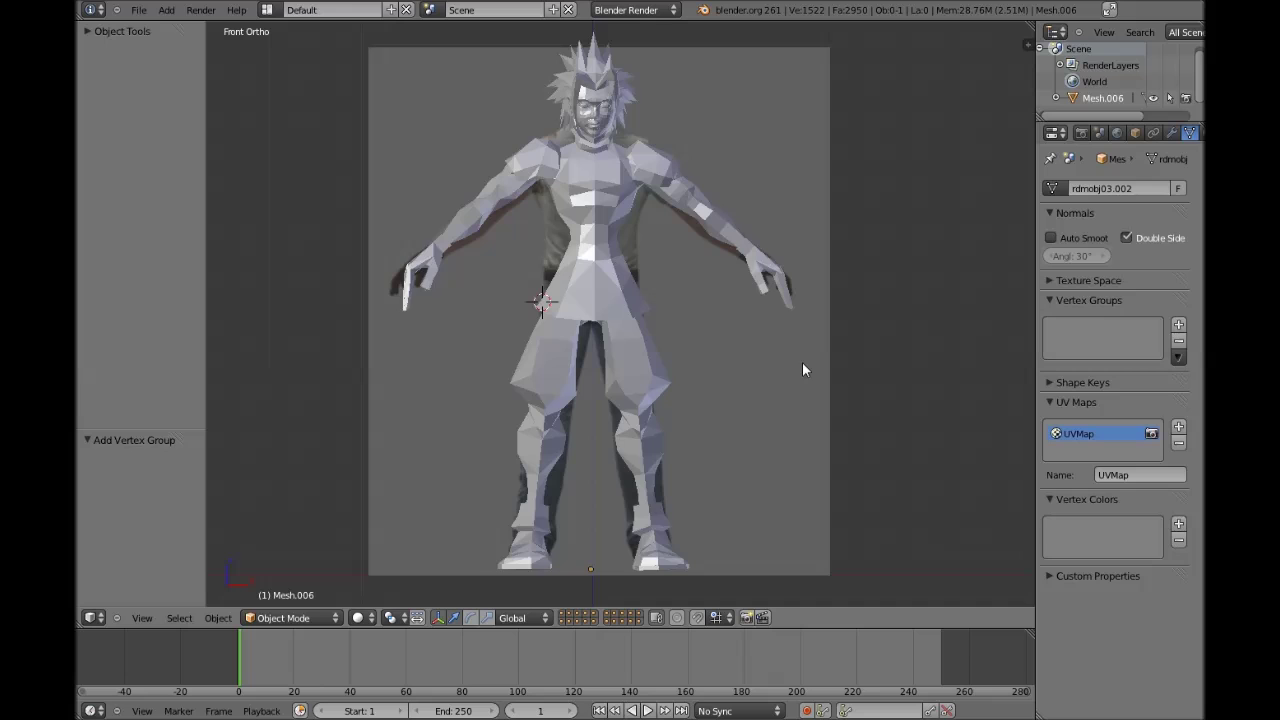
Step: Return to Edit Mode in wireframe and compare the head, shoulders and chest with the reference skeleton
{"action": "key", "text": "KP_5"}
{"action": "key", "text": "KP_5"}
{"action": "key", "text": "Tab"}
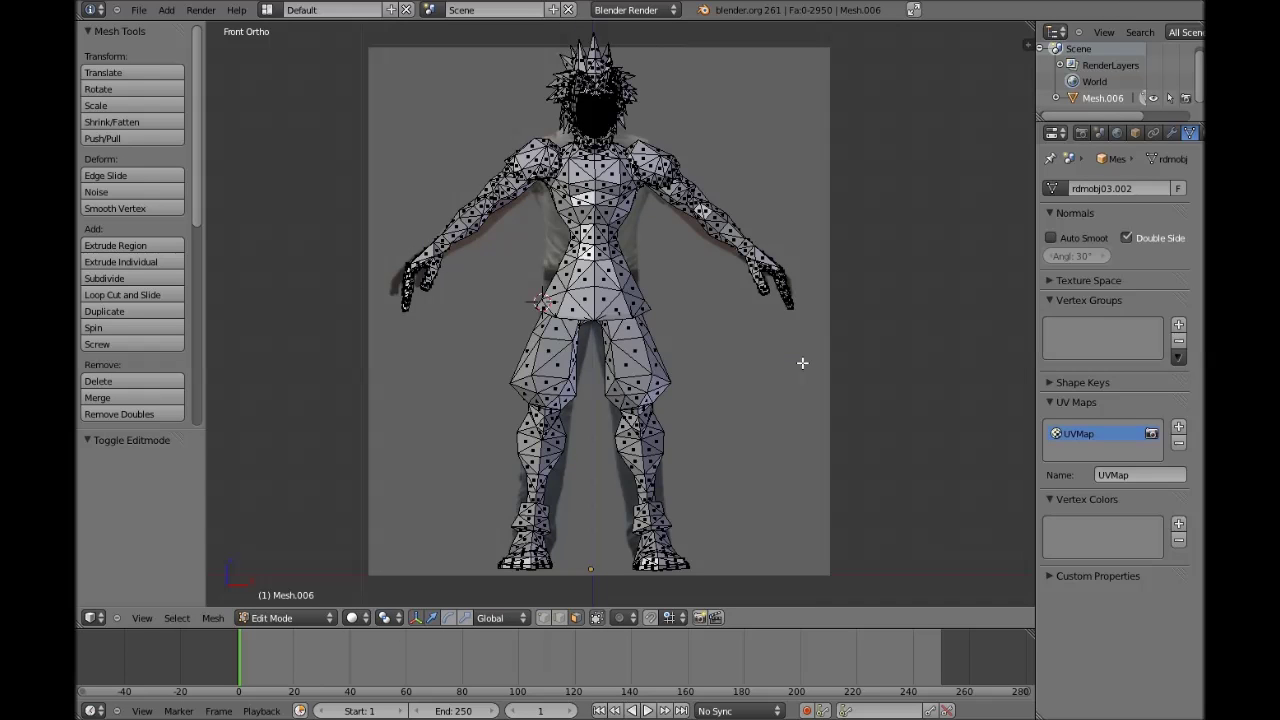
{"action": "scroll", "coordinate": [731, 351], "scroll_direction": "up", "scroll_amount": 2, "text": "shift"}
{"action": "key", "text": "z"}
{"action": "scroll", "coordinate": [731, 351], "scroll_direction": "up", "scroll_amount": 3, "text": "shift"}
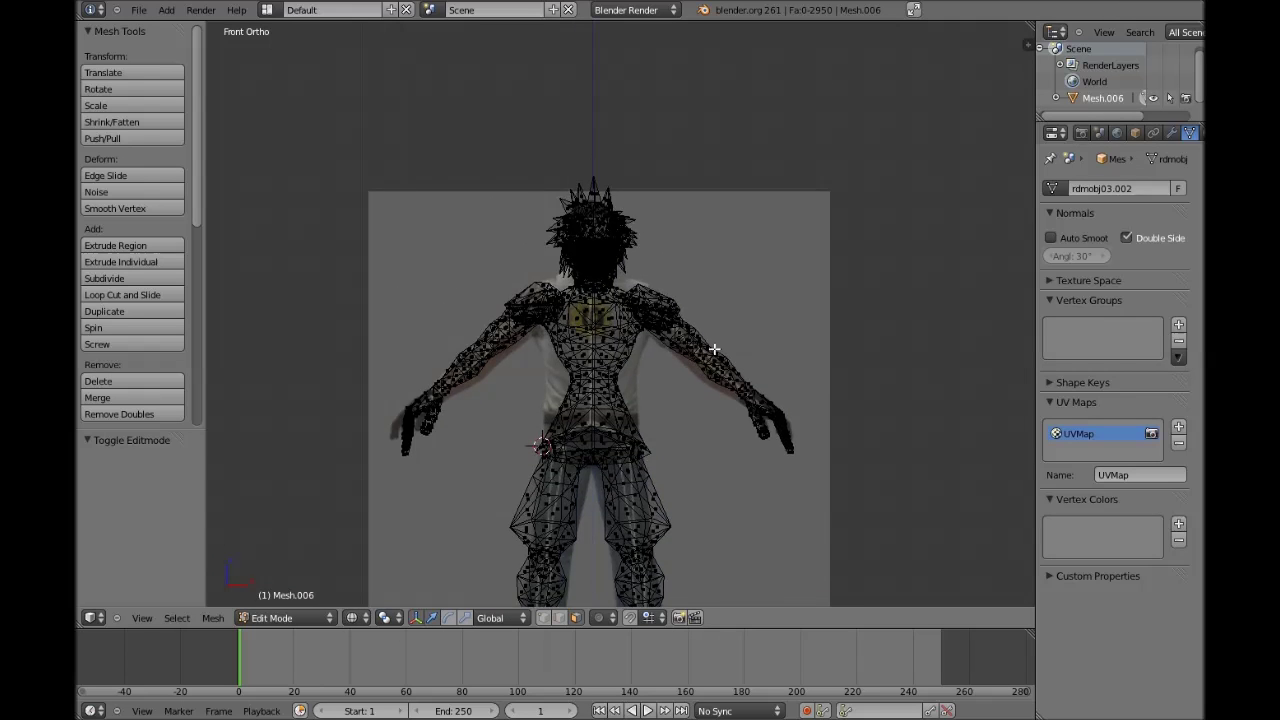
{"action": "scroll", "coordinate": [575, 218], "scroll_direction": "up", "scroll_amount": 8}
{"action": "scroll", "coordinate": [575, 218], "scroll_direction": "down", "scroll_amount": 2}
{"action": "scroll", "coordinate": [574, 214], "scroll_direction": "up", "scroll_amount": 1, "text": "shift"}
{"action": "scroll", "coordinate": [565, 211], "scroll_direction": "down", "scroll_amount": 3}
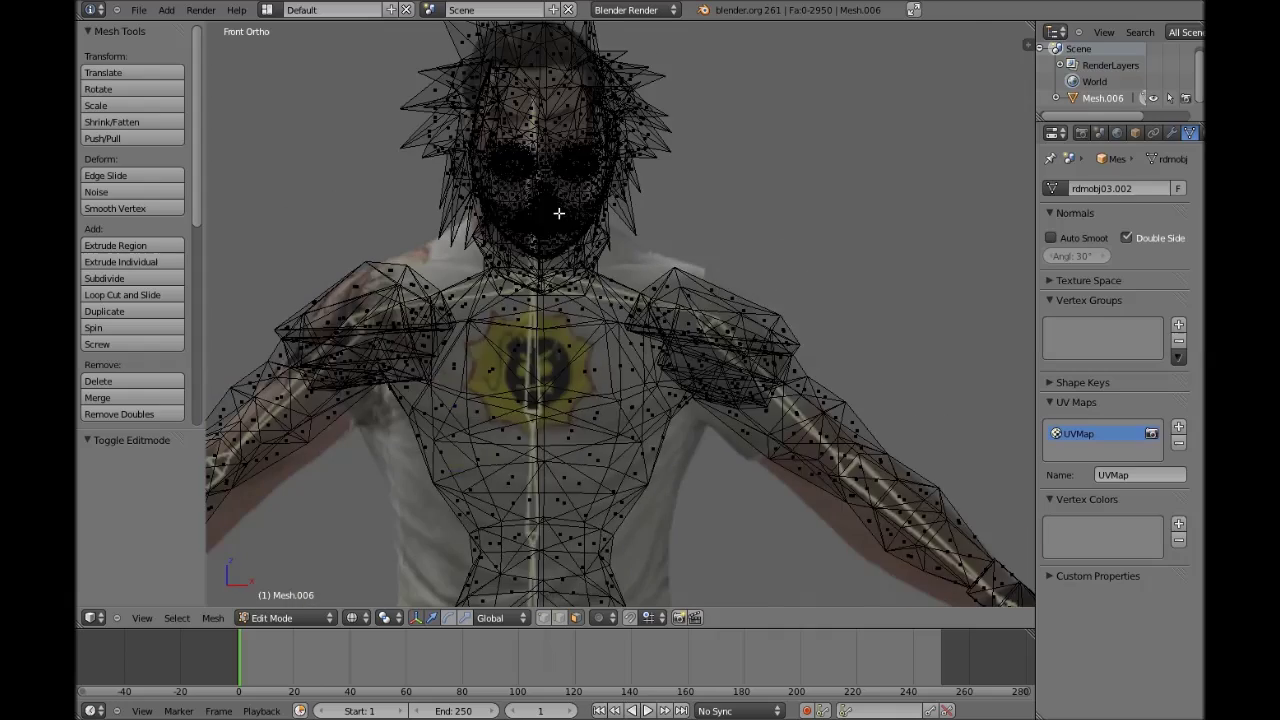
Step: Move the whole mesh about -0.11 along X to centre it on the reference spine, deselect it and check the legs
{"action": "key", "text": "a"}
{"action": "key", "text": "g"}
{"action": "key", "text": "x"}
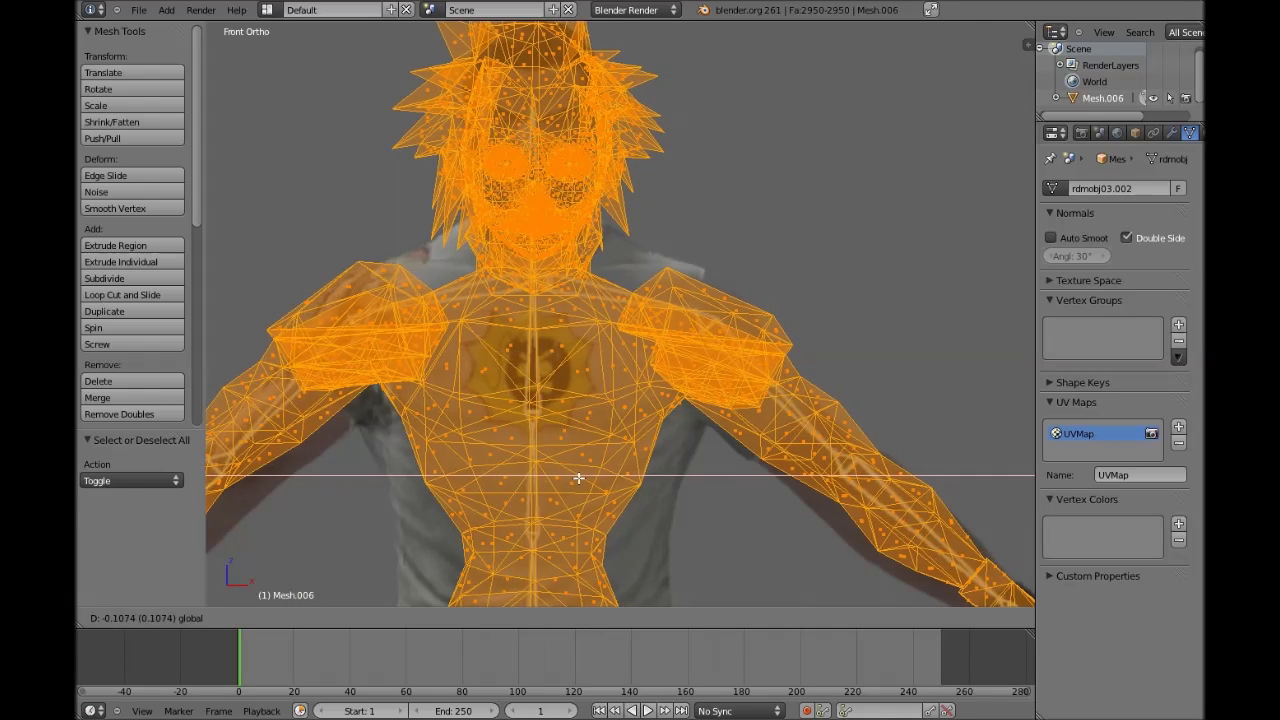
{"action": "left_click", "coordinate": [578, 474]}
{"action": "scroll", "coordinate": [578, 474], "scroll_direction": "down", "scroll_amount": 4}
{"action": "scroll", "coordinate": [238, 409], "scroll_direction": "up", "scroll_amount": 1}
{"action": "key", "text": "a"}
{"action": "key", "text": "z"}
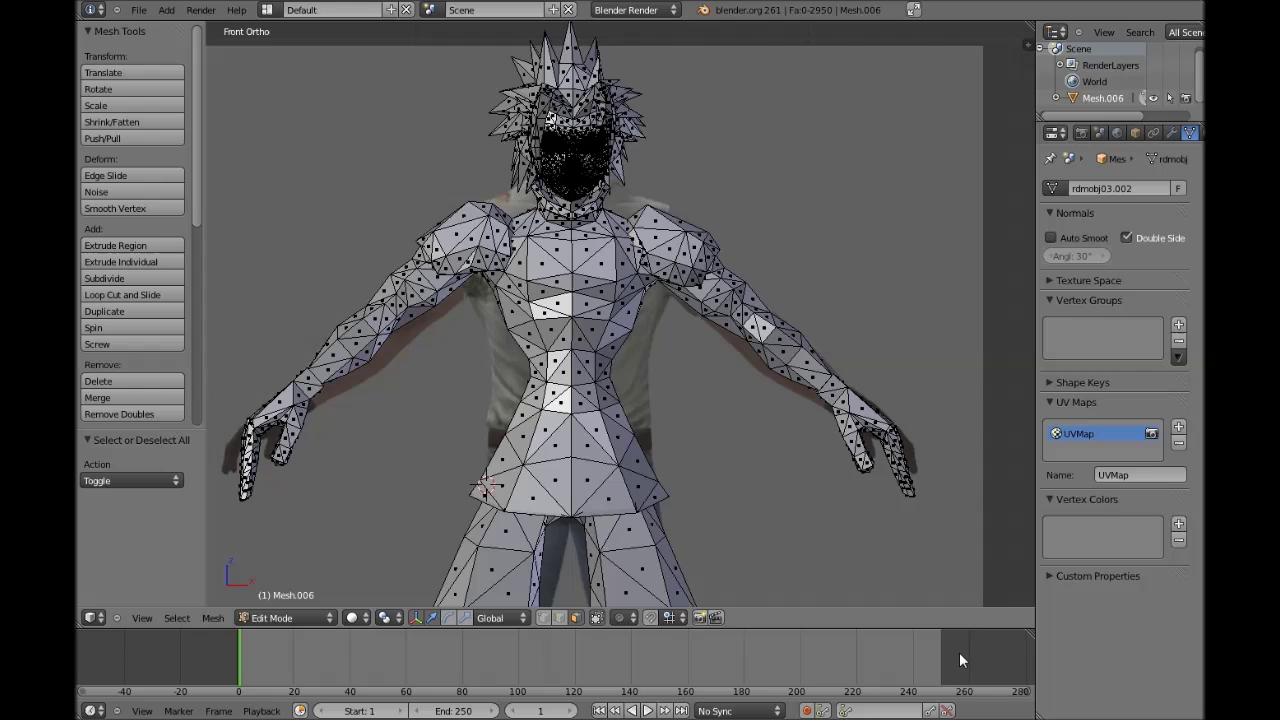
{"action": "key", "text": "z"}
{"action": "scroll", "coordinate": [681, 328], "scroll_direction": "down", "scroll_amount": 10, "text": "shift"}
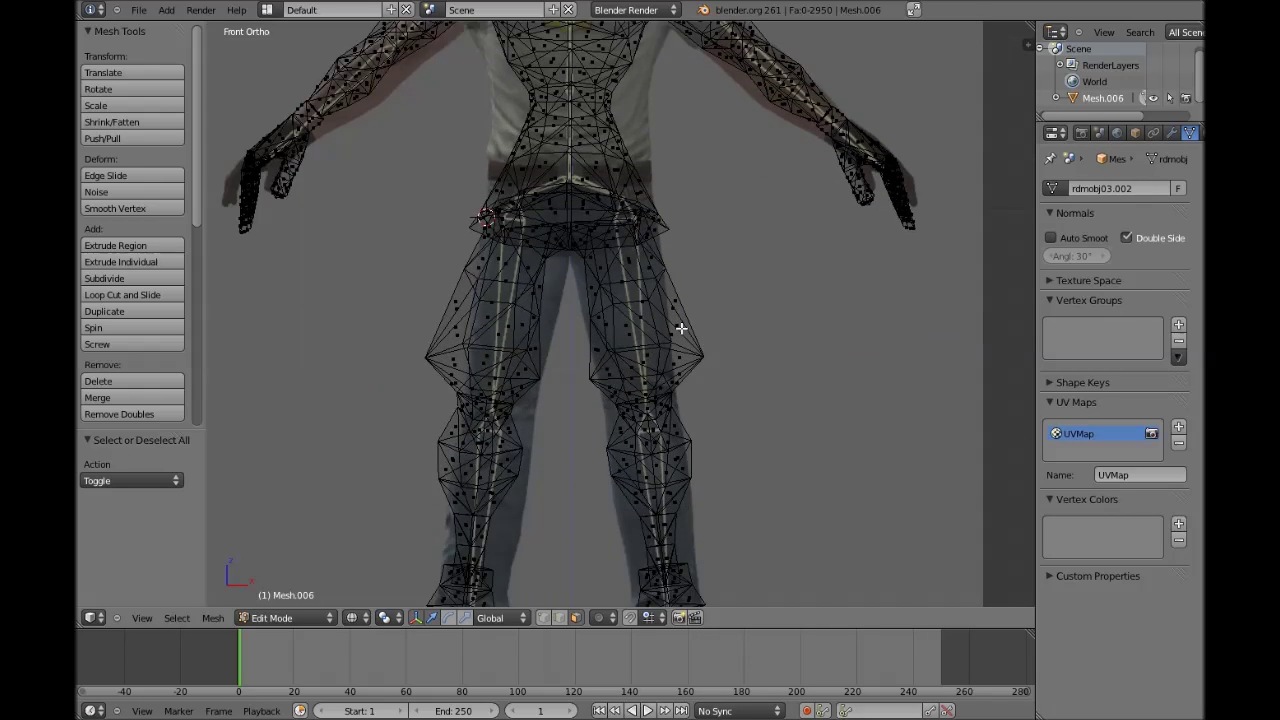